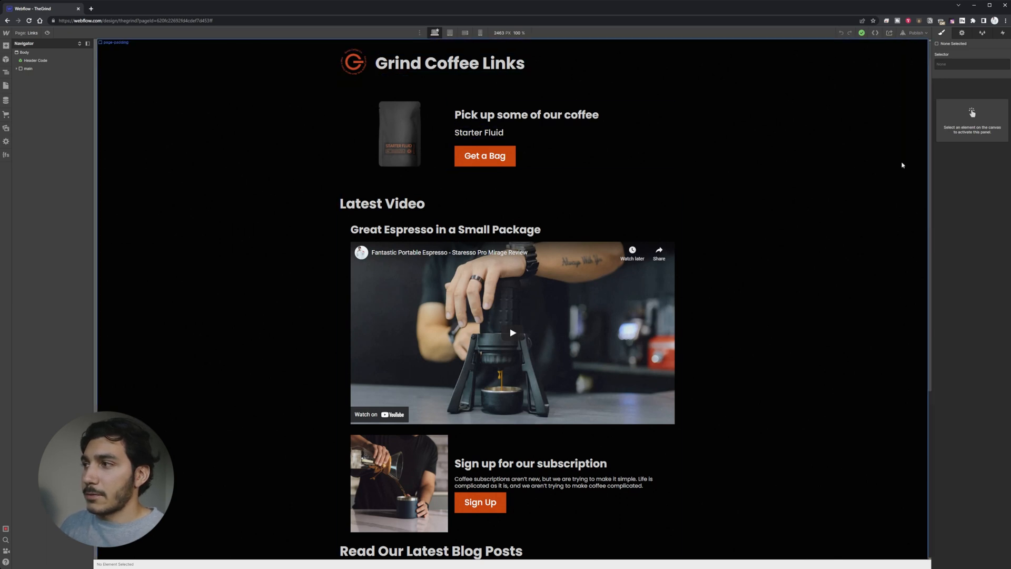
scroll(704, 134, "down", 3)
scroll(719, 170, "up", 3)
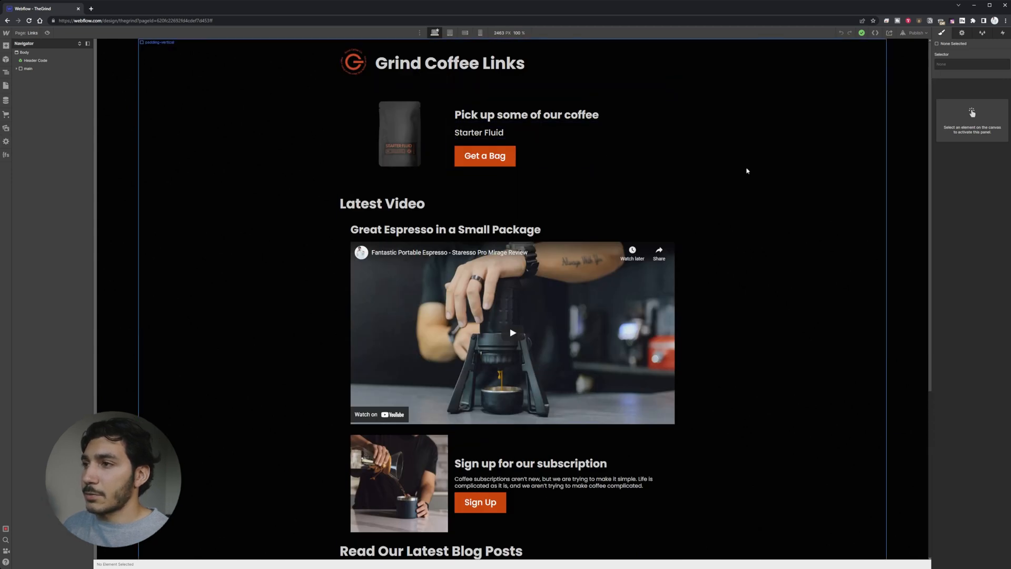
scroll(638, 154, "down", 2)
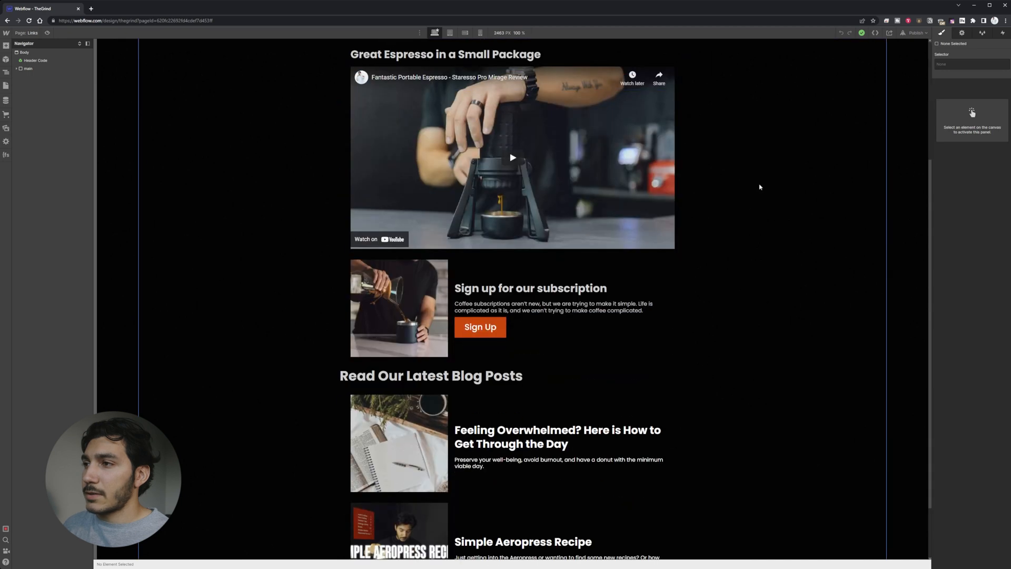
scroll(524, 135, "up", 1)
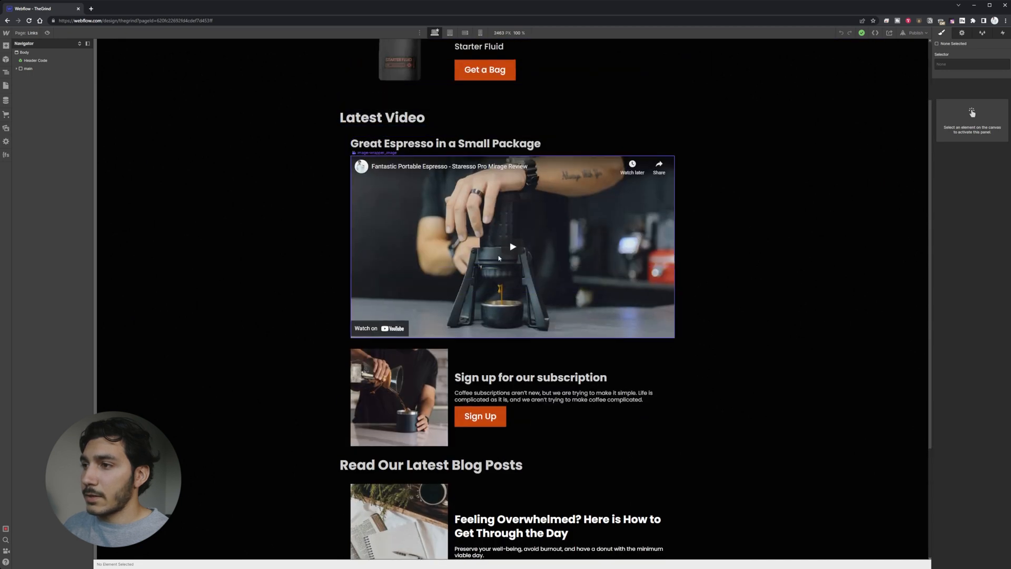
scroll(526, 244, "down", 1)
scroll(576, 255, "down", 1)
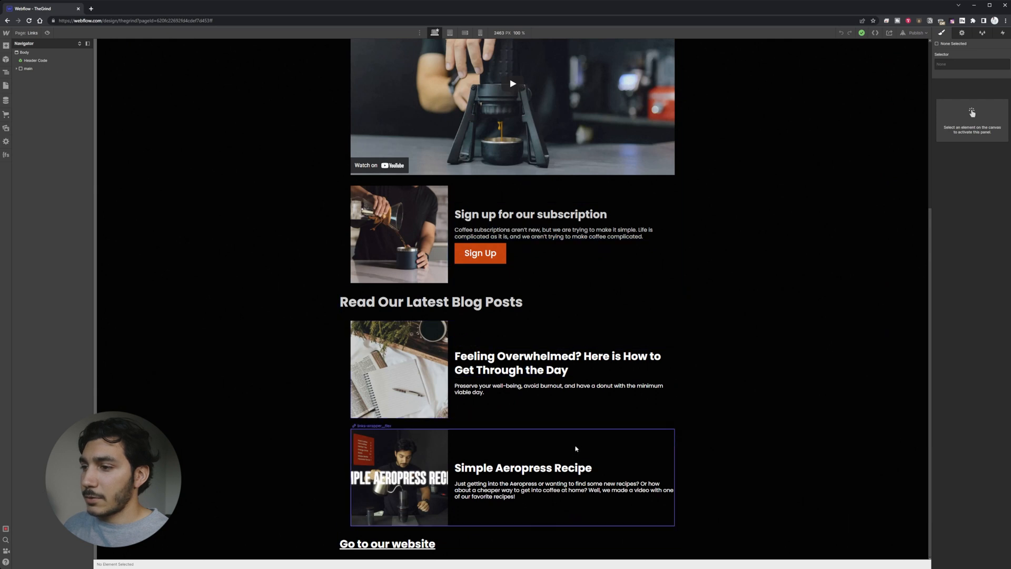
scroll(654, 360, "up", 3)
scroll(603, 165, "down", 3)
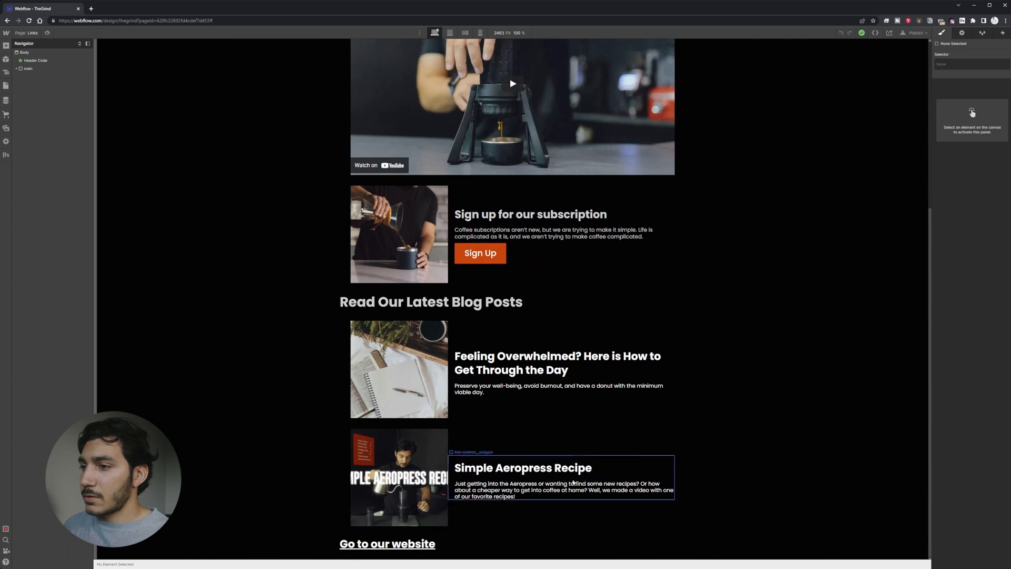
scroll(562, 371, "up", 3)
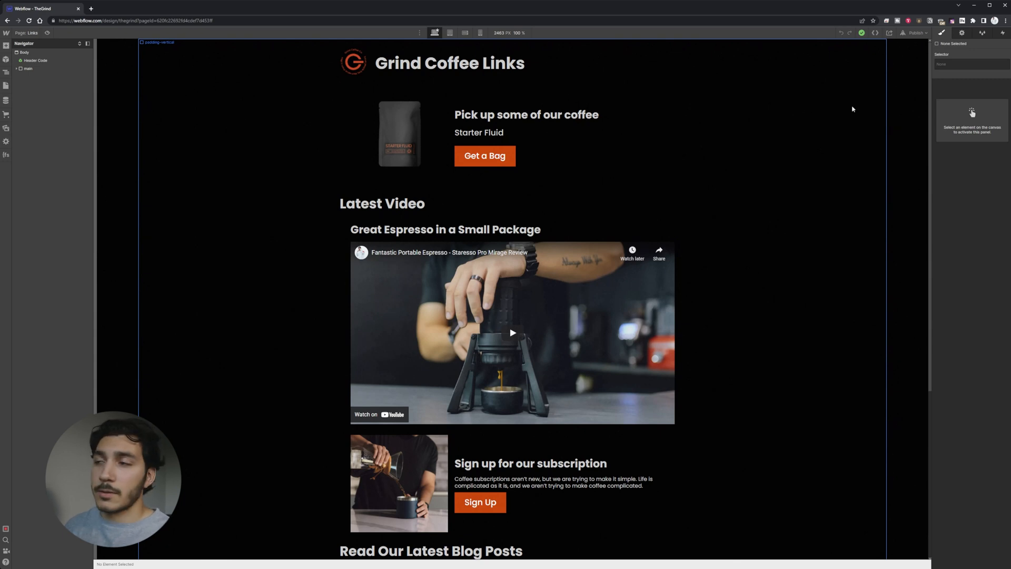
Preview the pasted page-wrapper layout at the mobile portrait breakpoint
left_click(480, 33)
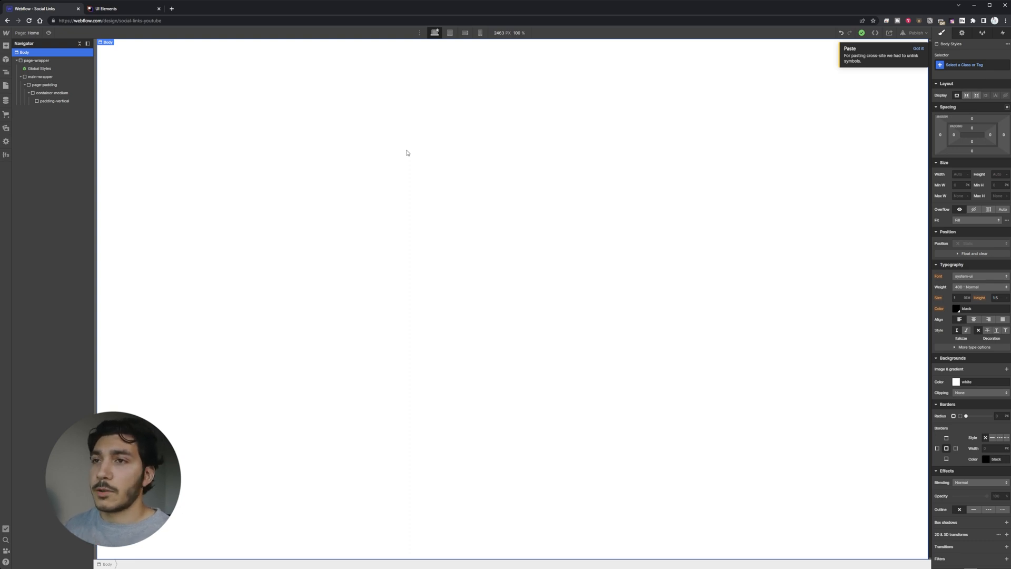
Review the styles of page-wrapper, main-wrapper, page-padding, container-medium and padding-vertical, then bring up CMS Collections
left_click(68, 61)
left_click(67, 77)
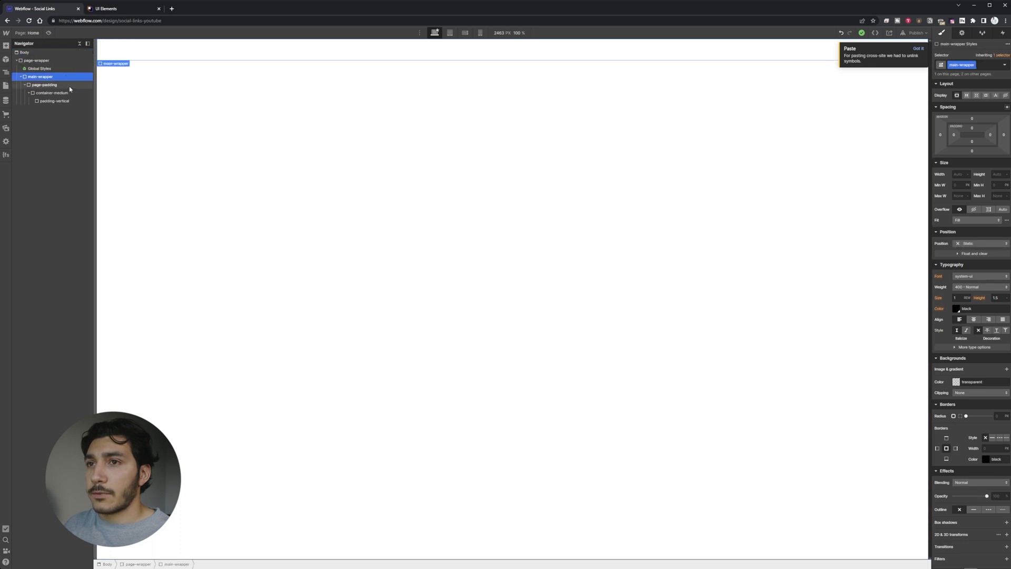
left_click(69, 93)
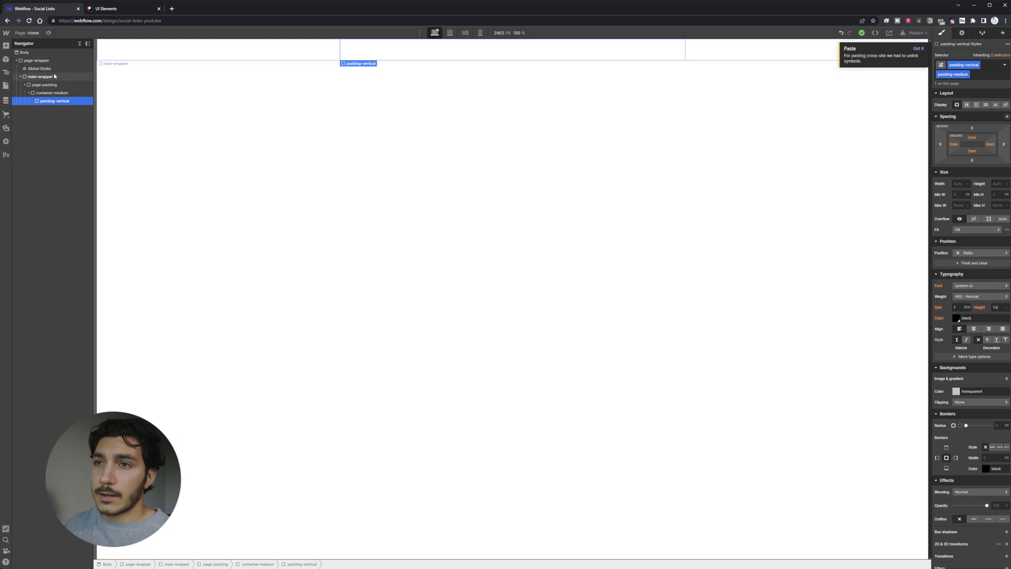
left_click(47, 76)
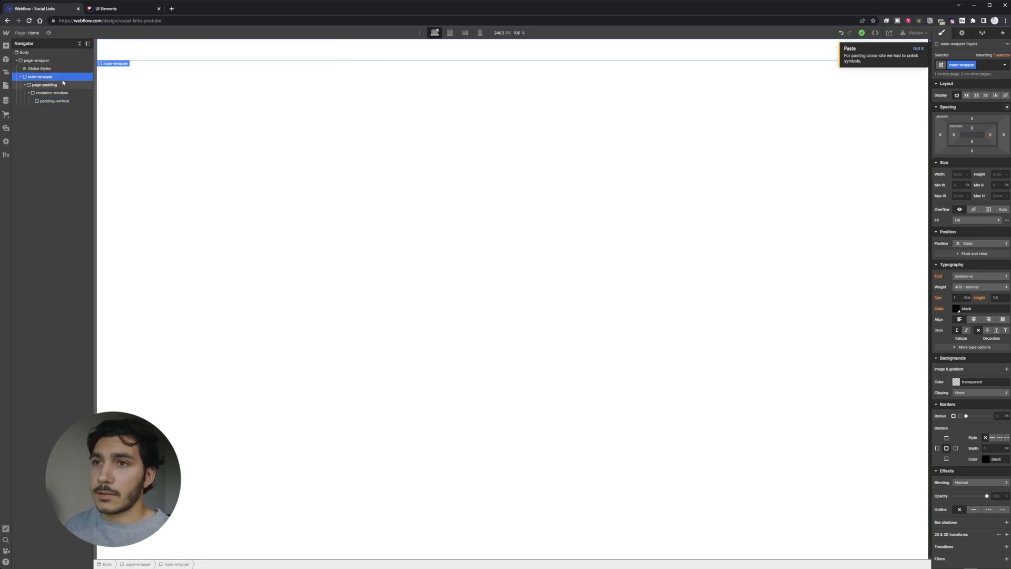
left_click(58, 61)
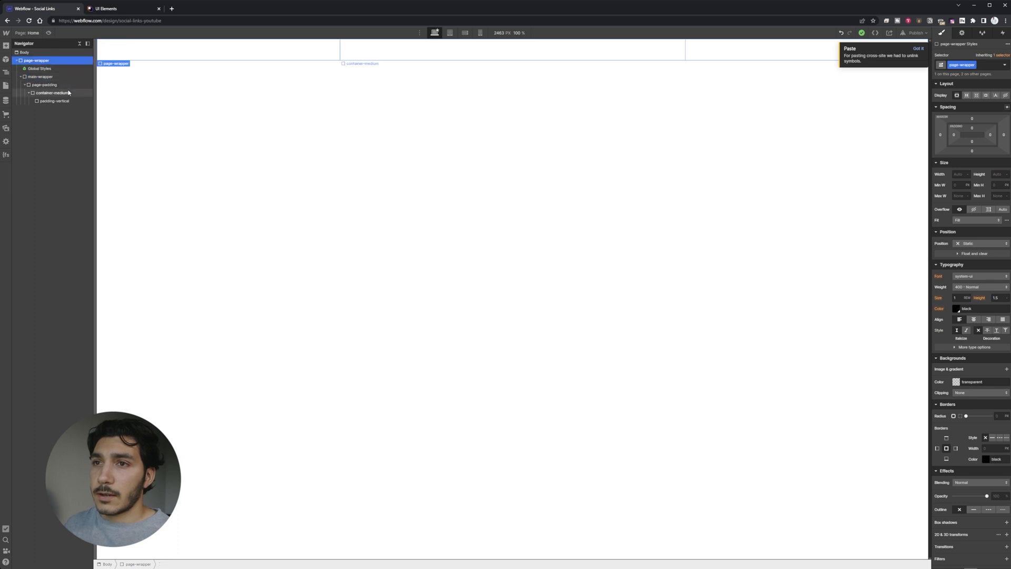
left_click(70, 84)
left_click(71, 93)
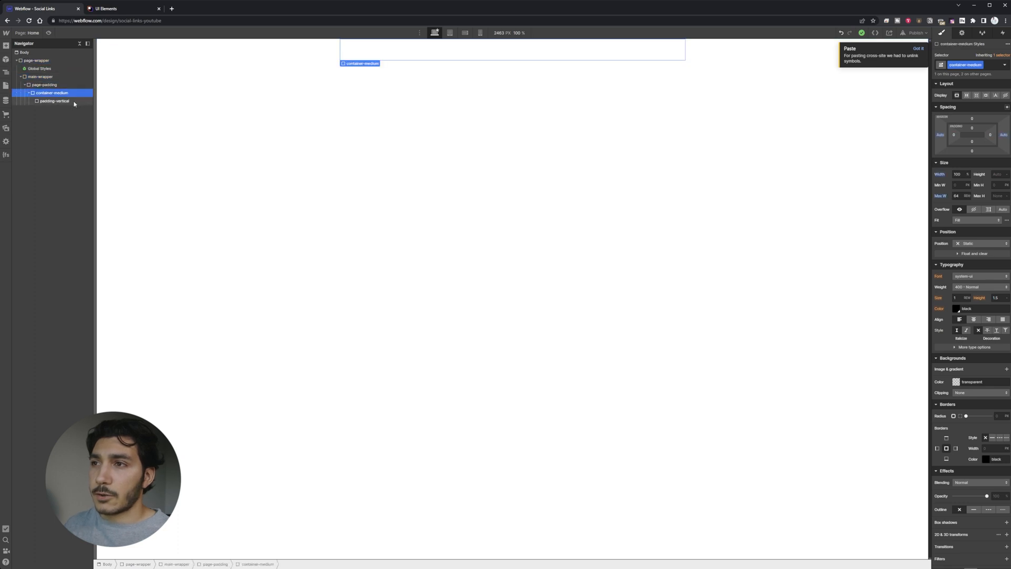
left_click(64, 101)
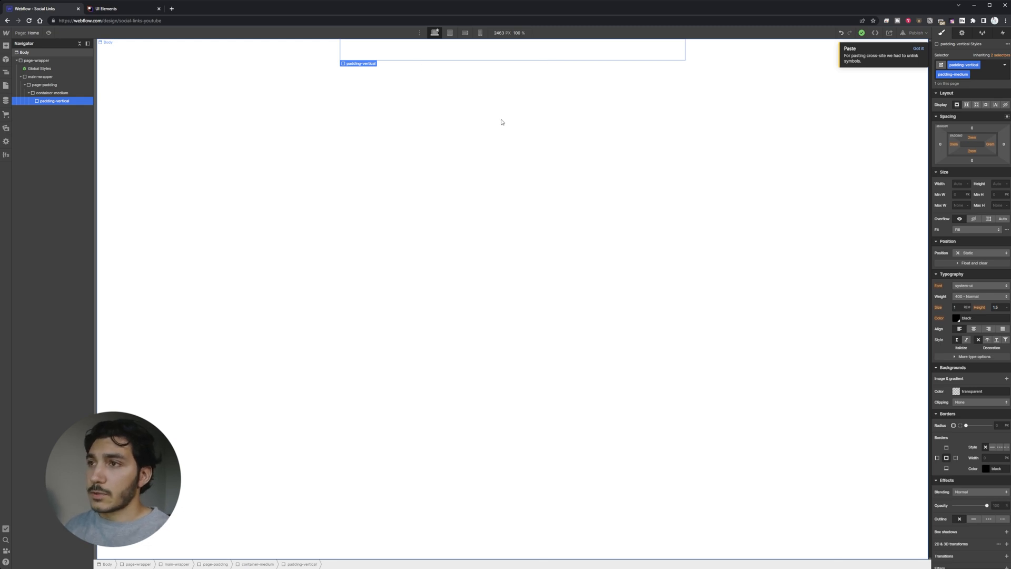
left_click(6, 101)
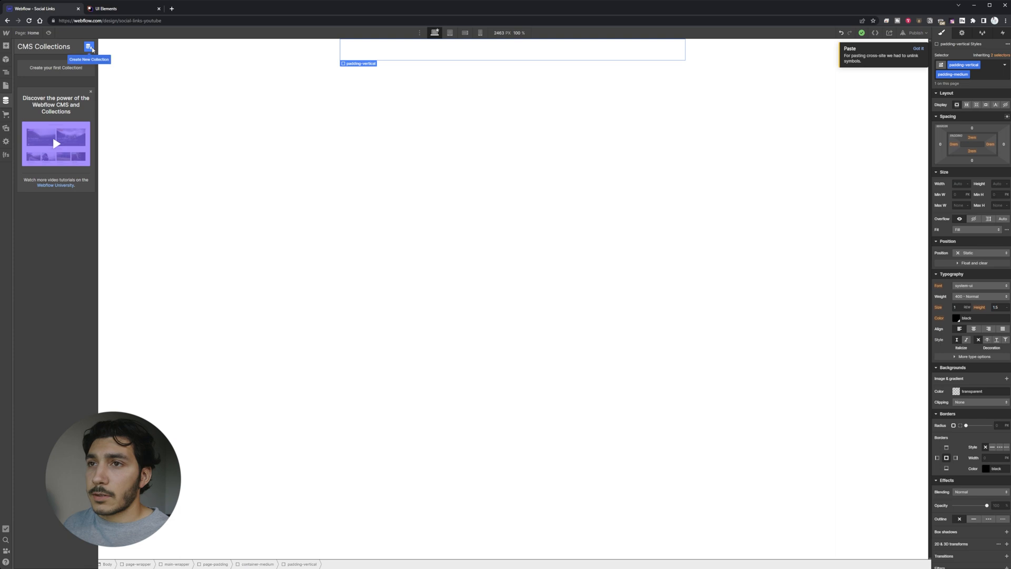
Create a Blog Posts collection and an Events collection from their templates
left_click(89, 47)
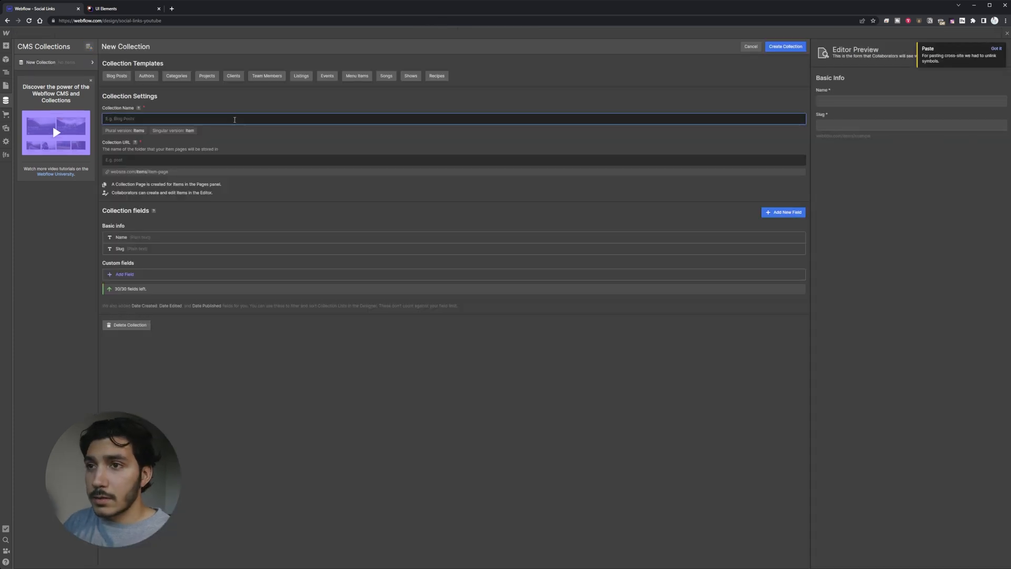
left_click(117, 77)
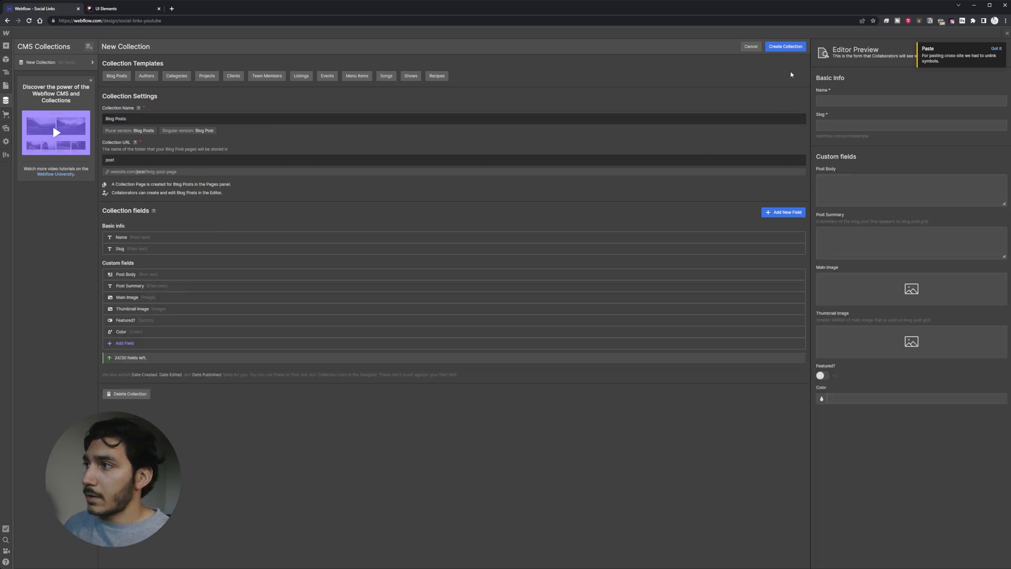
left_click(786, 46)
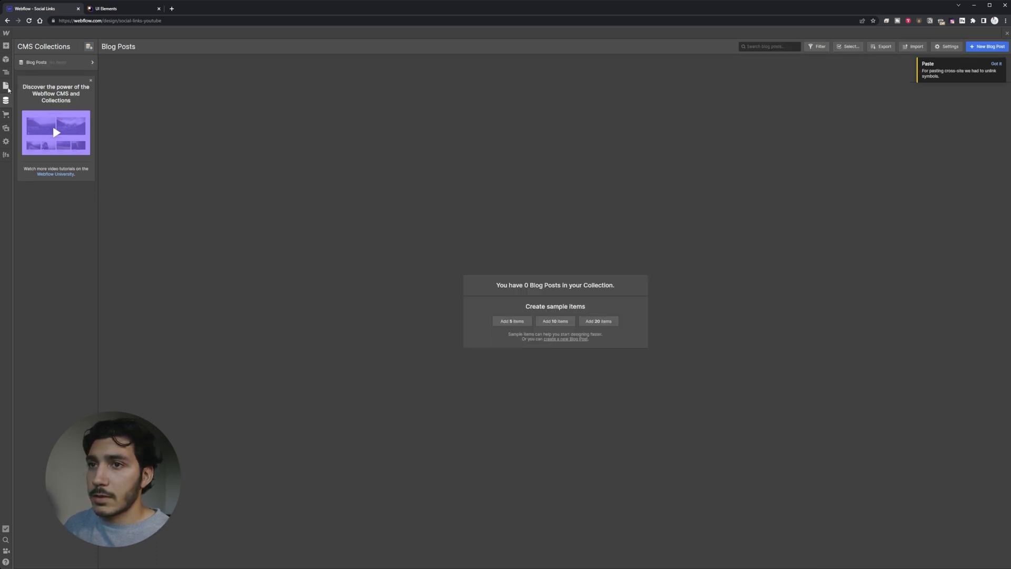
left_click(90, 46)
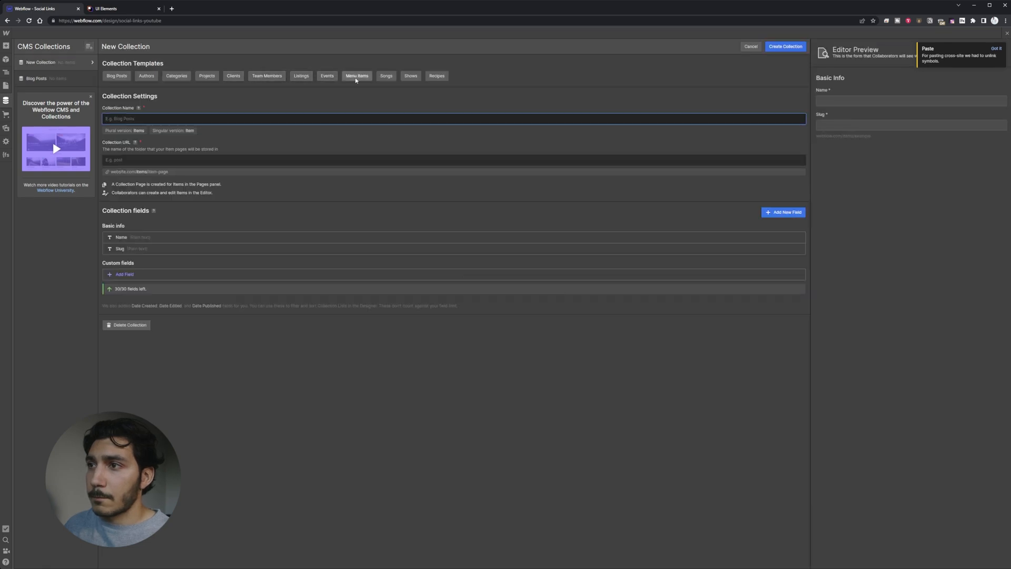
left_click(329, 76)
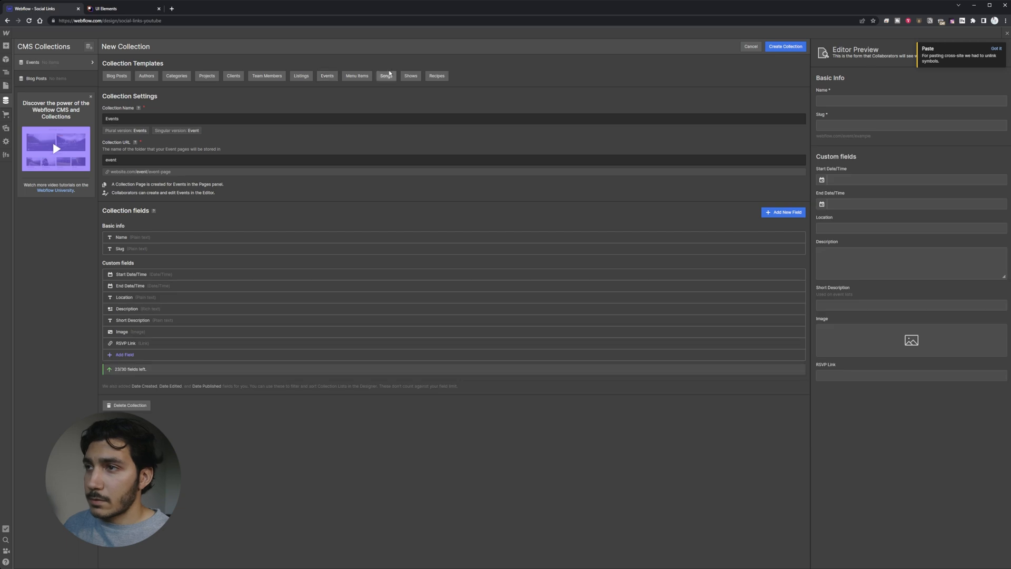
left_click(786, 47)
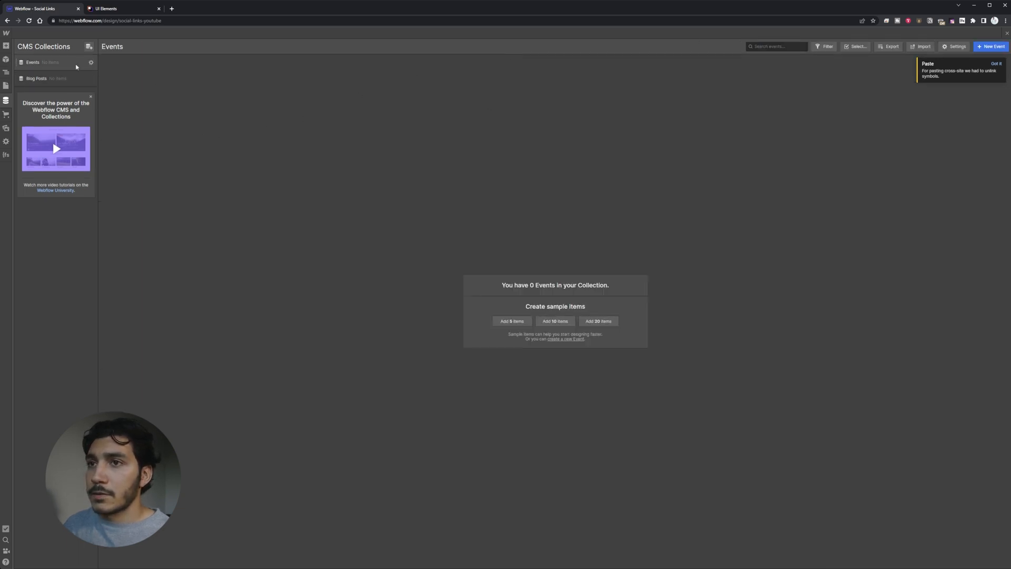
Add five sample items to the Events collection and five to Blog Posts
left_click(40, 78)
left_click(61, 63)
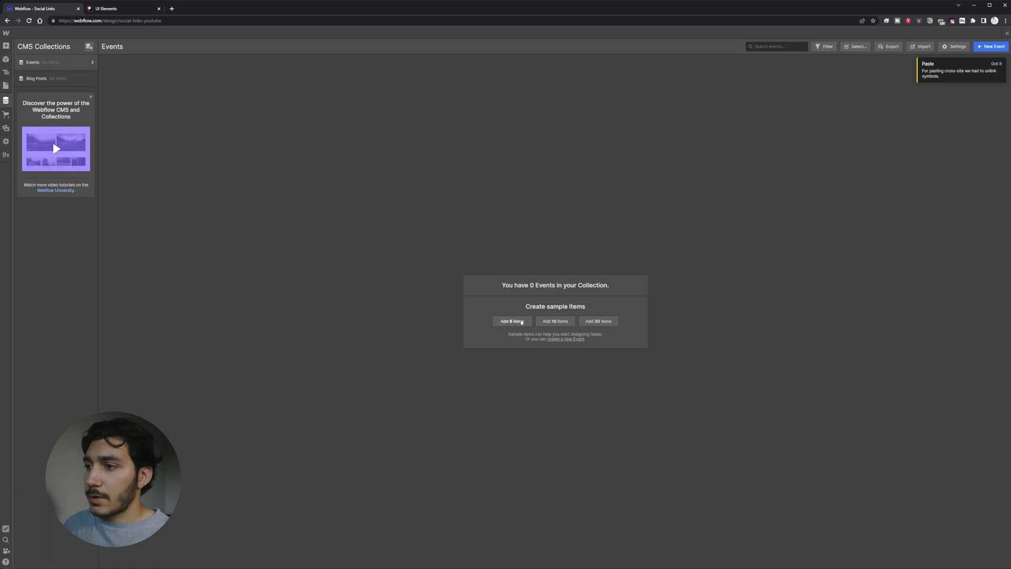
left_click(522, 321)
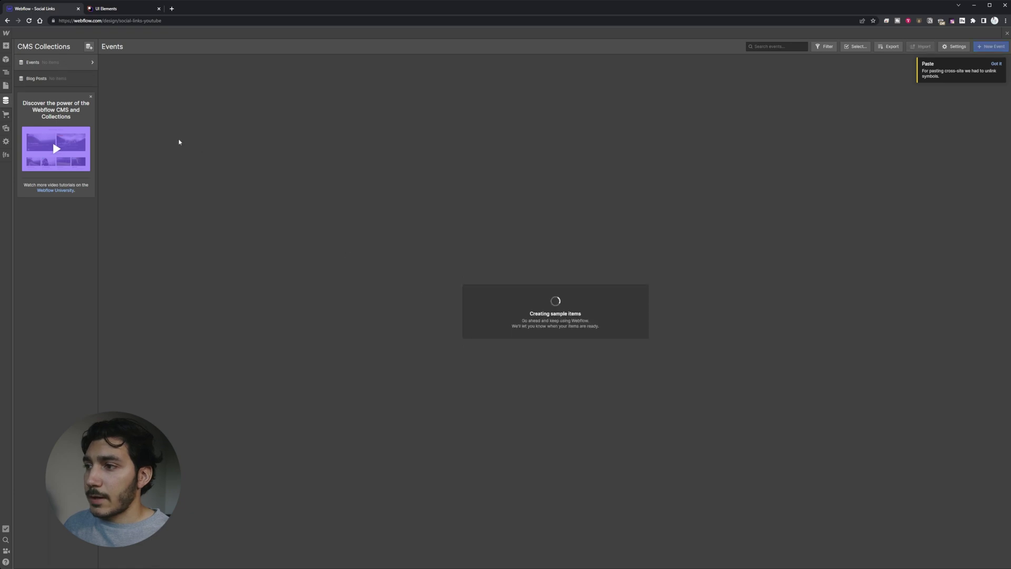
left_click(49, 79)
left_click(511, 322)
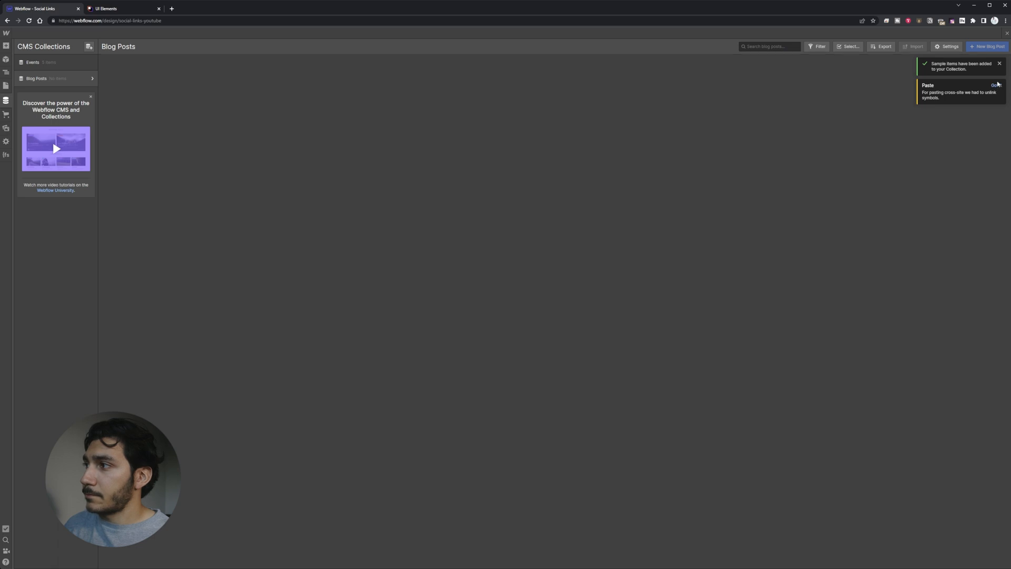
Dismiss the notifications and close the collection table to return to the canvas
left_click(998, 109)
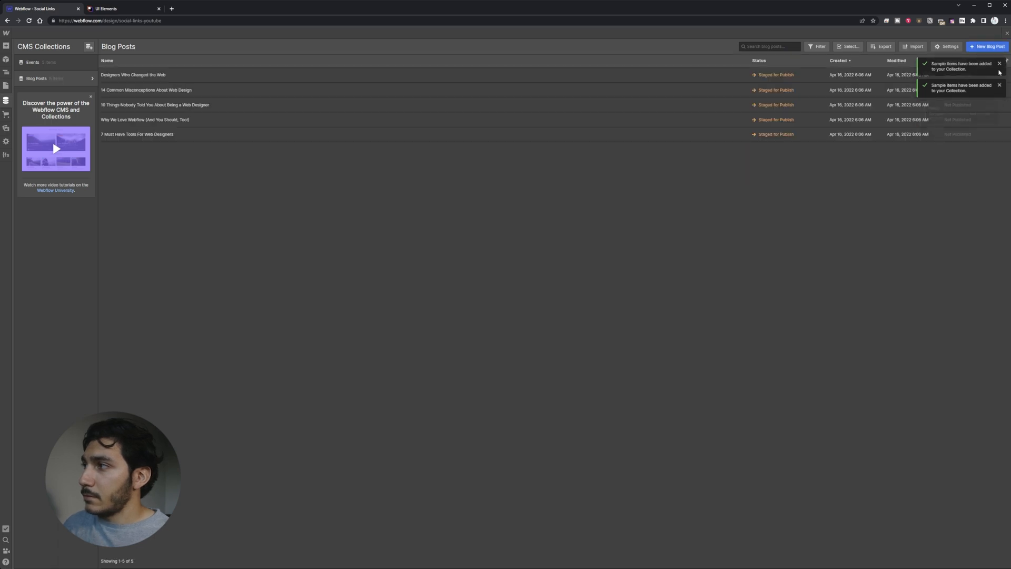
left_click(1000, 63)
left_click(34, 62)
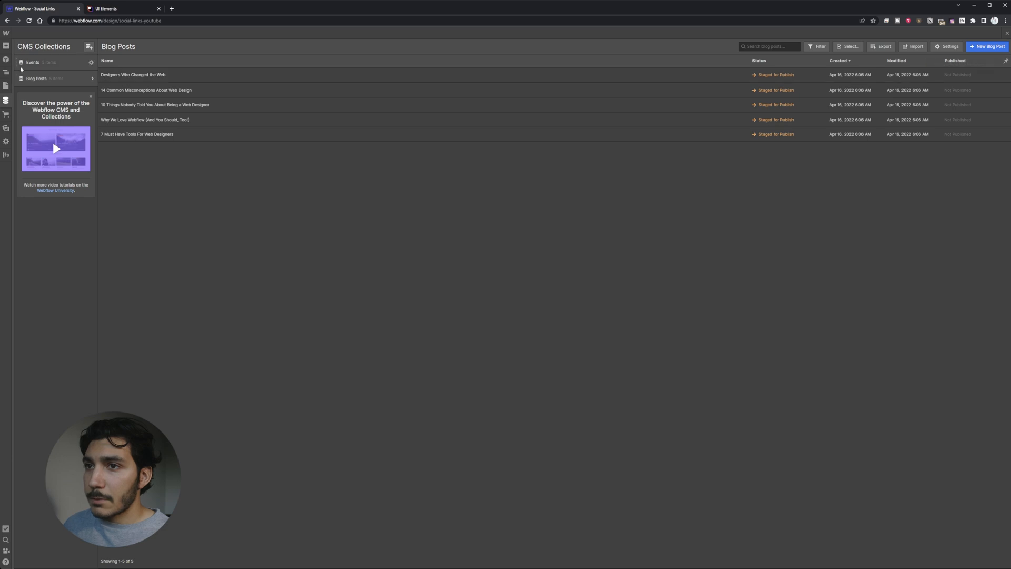
left_click(1007, 34)
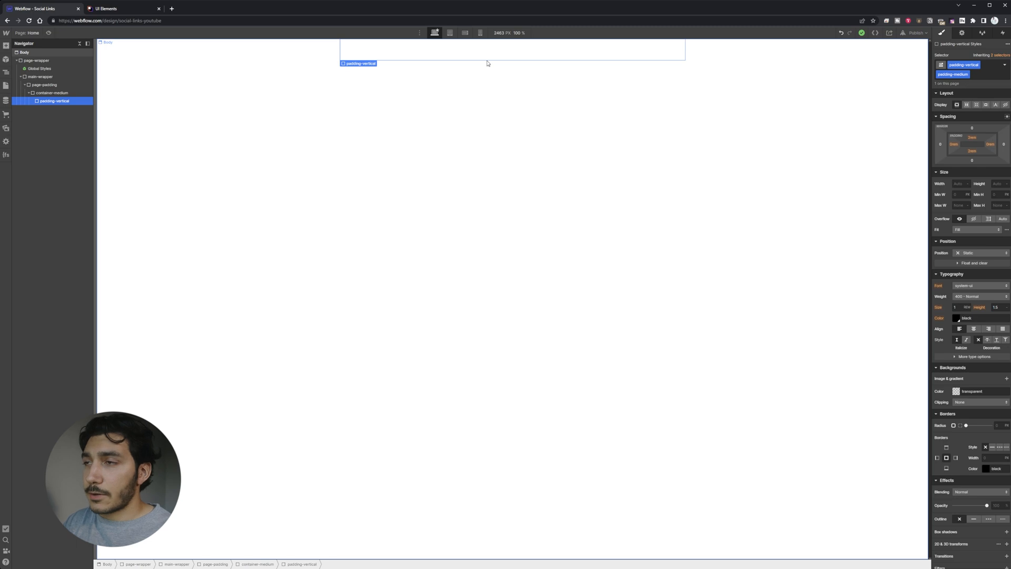
Insert a Heading into the page section via quick-find
key("ctrl+e")
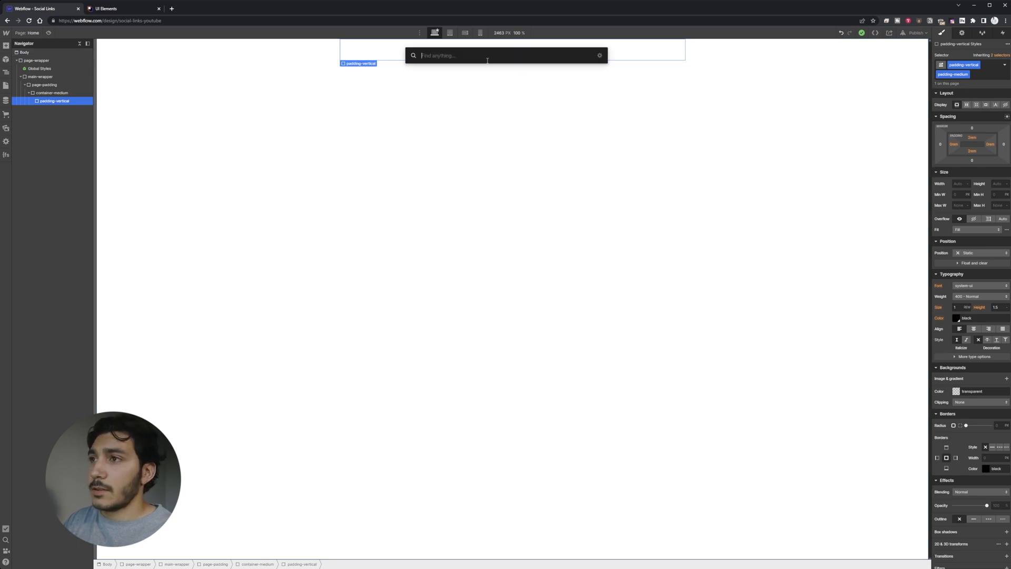
type("he")
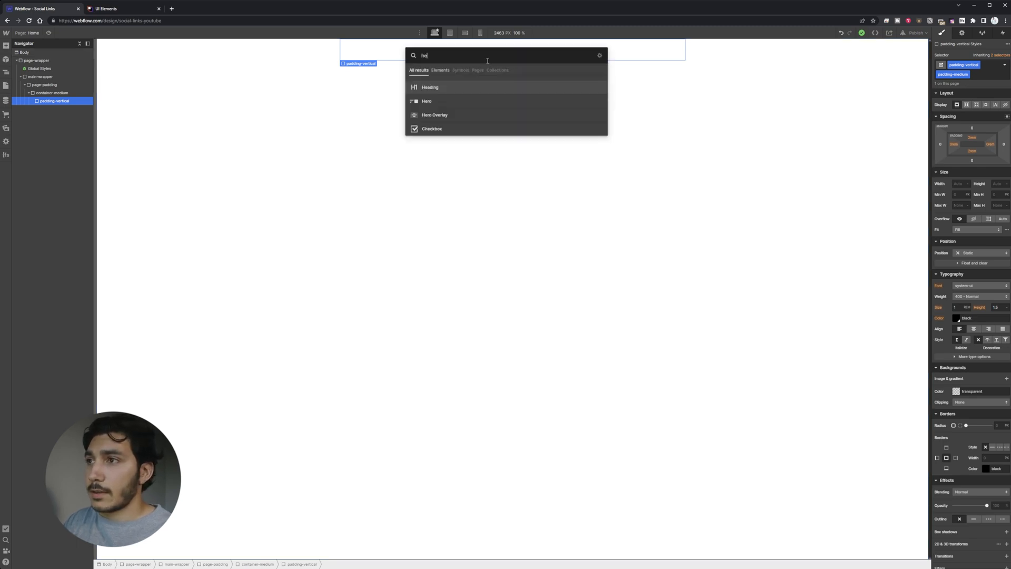
type("ading")
key("Return")
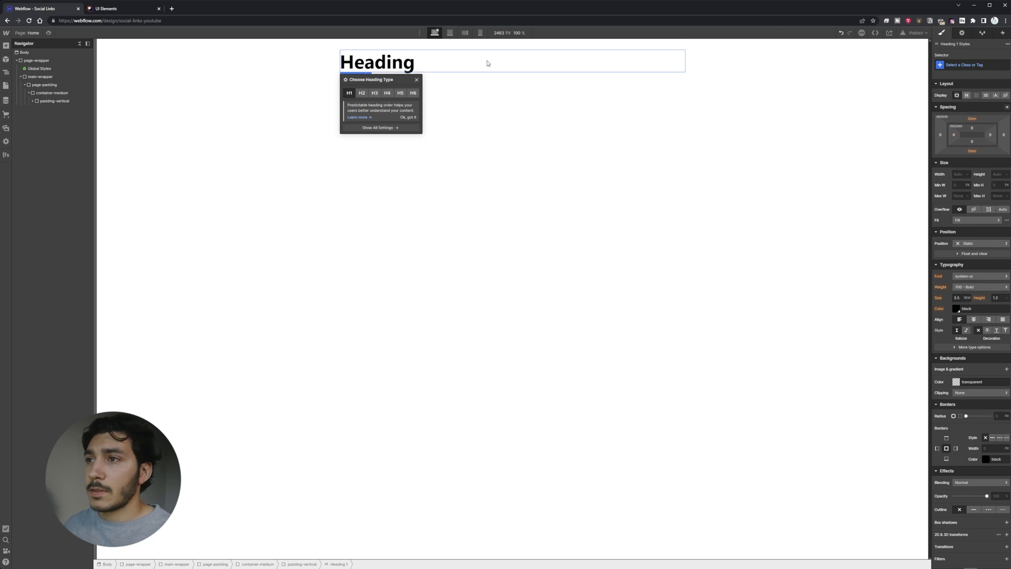
left_click(653, 172)
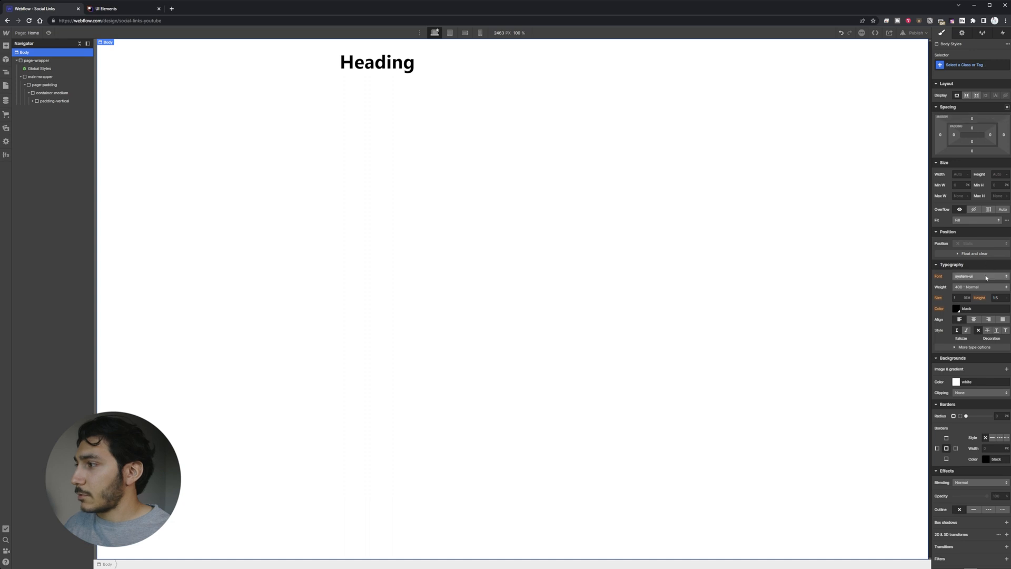
Set the Body (All pages) font to Montserrat
left_click(986, 65)
left_click(953, 104)
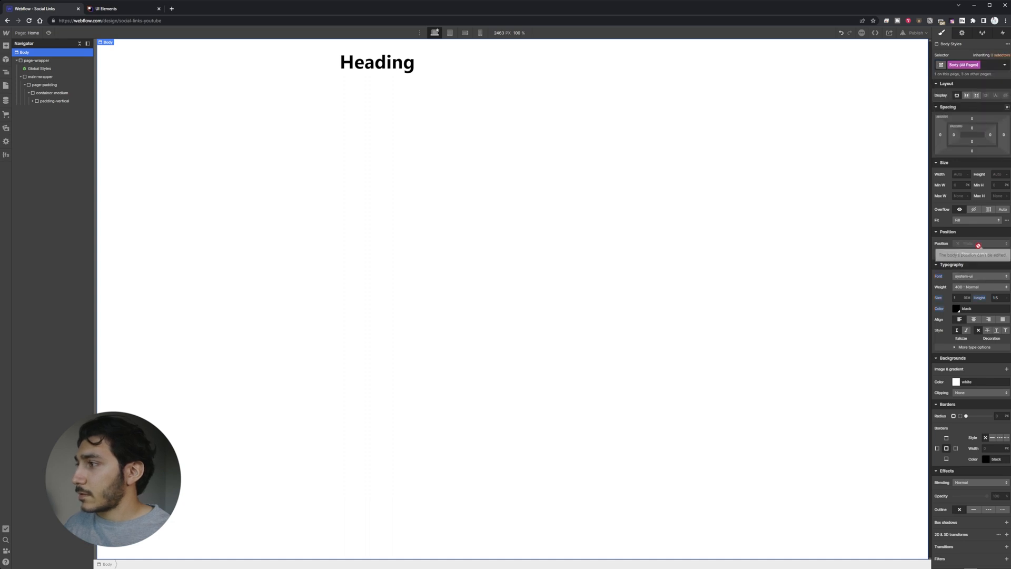
left_click(986, 276)
left_click(967, 163)
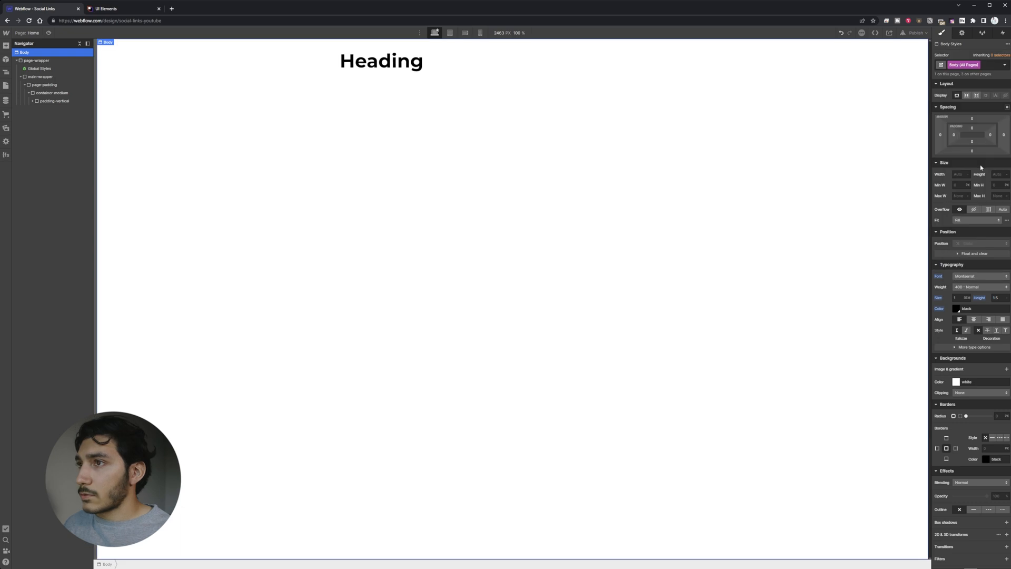
Check the heading on mobile, then change its text to 'Company Name Links'
left_click(459, 66)
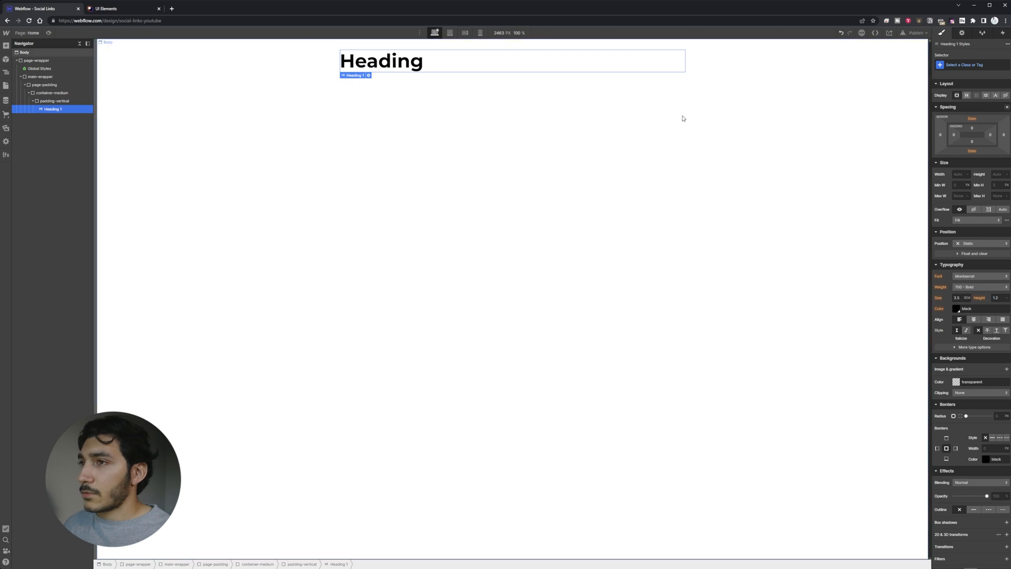
left_click(481, 34)
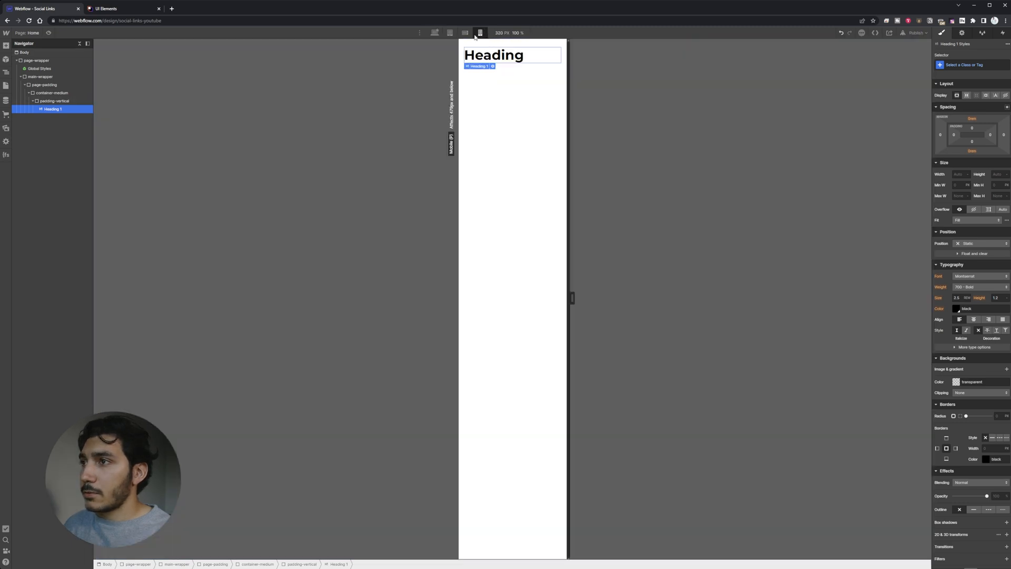
left_click(435, 34)
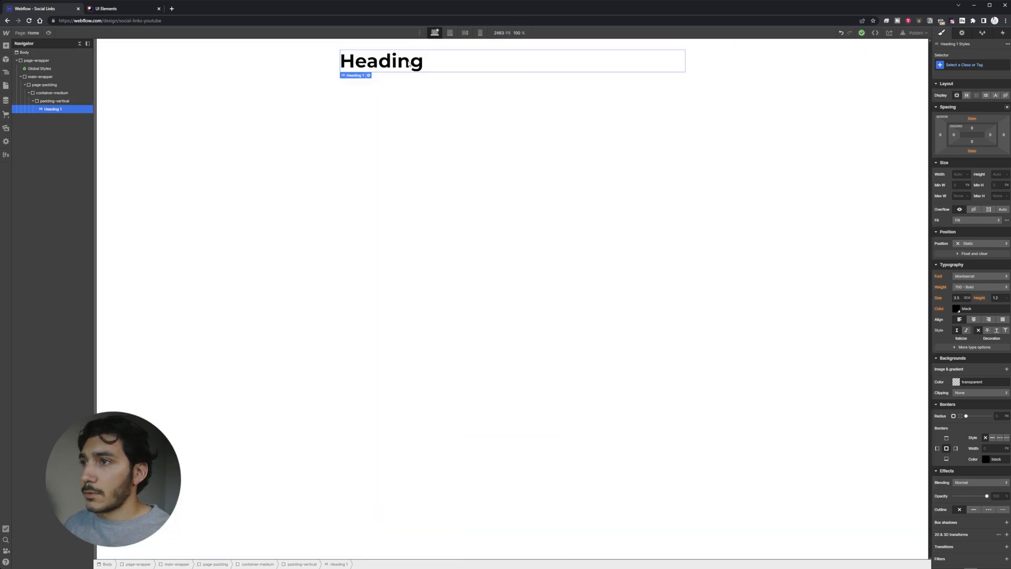
key("Return")
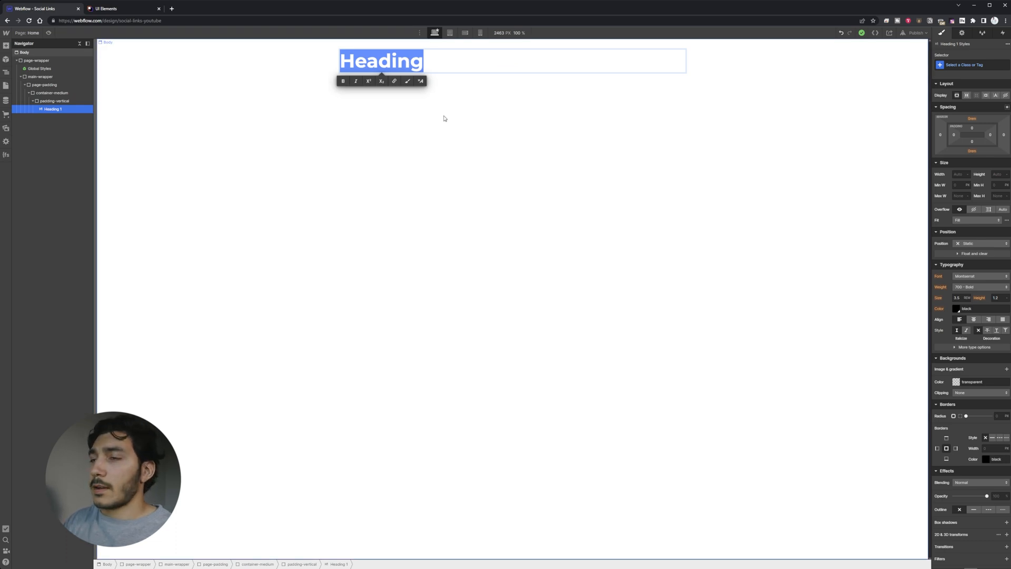
type("Com")
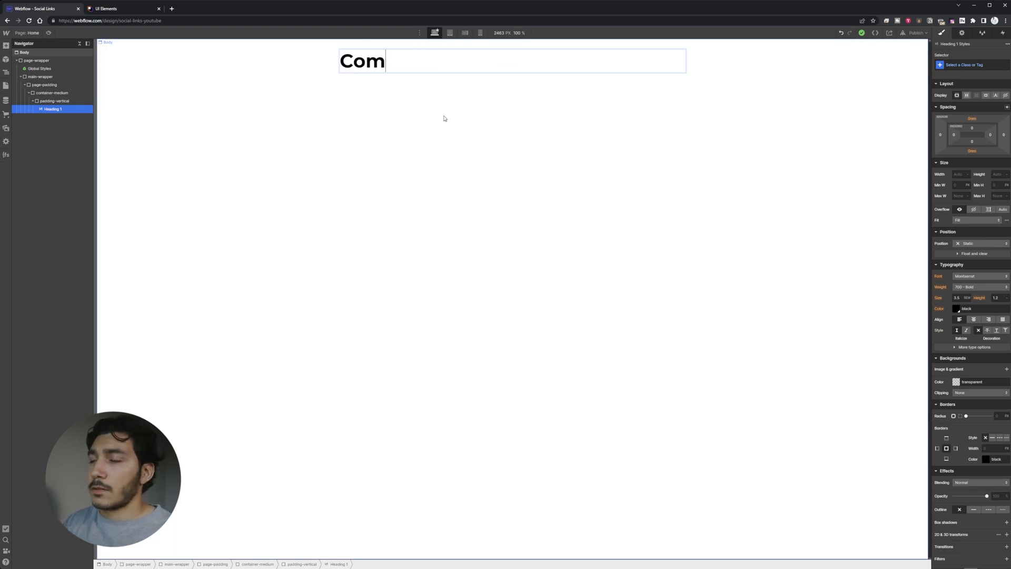
type("pany Name Li")
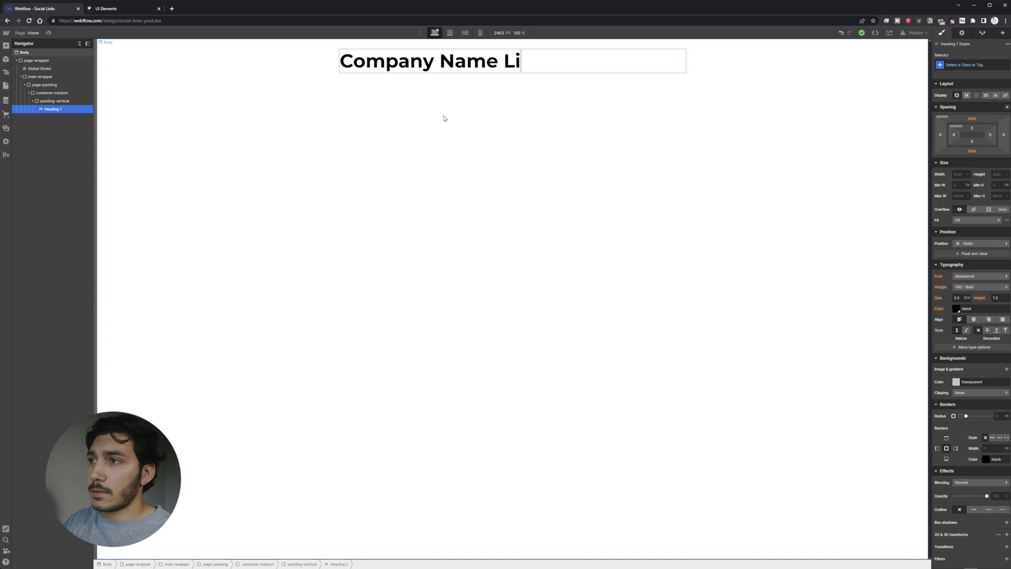
type("nks")
left_click(444, 119)
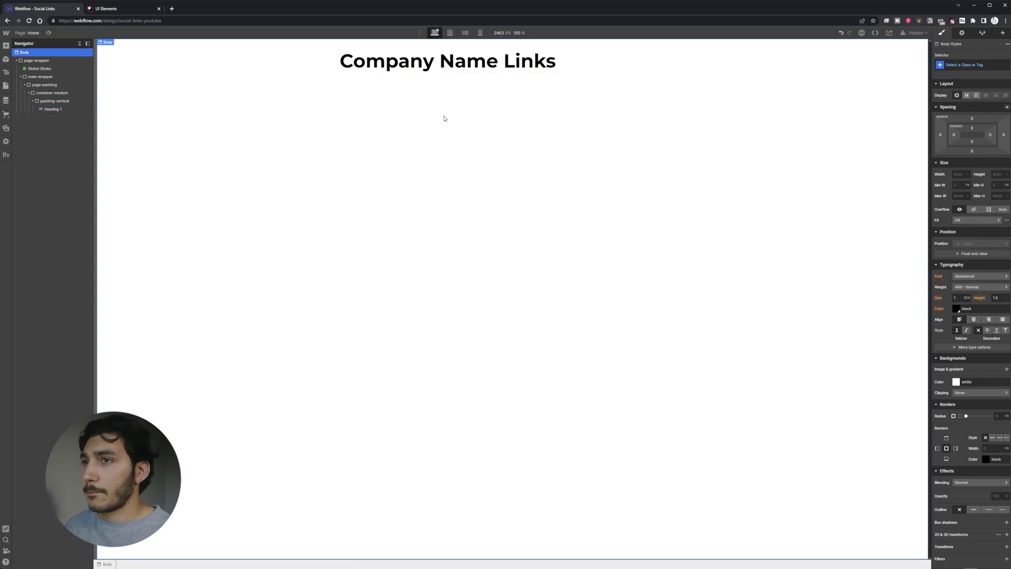
left_click(429, 73)
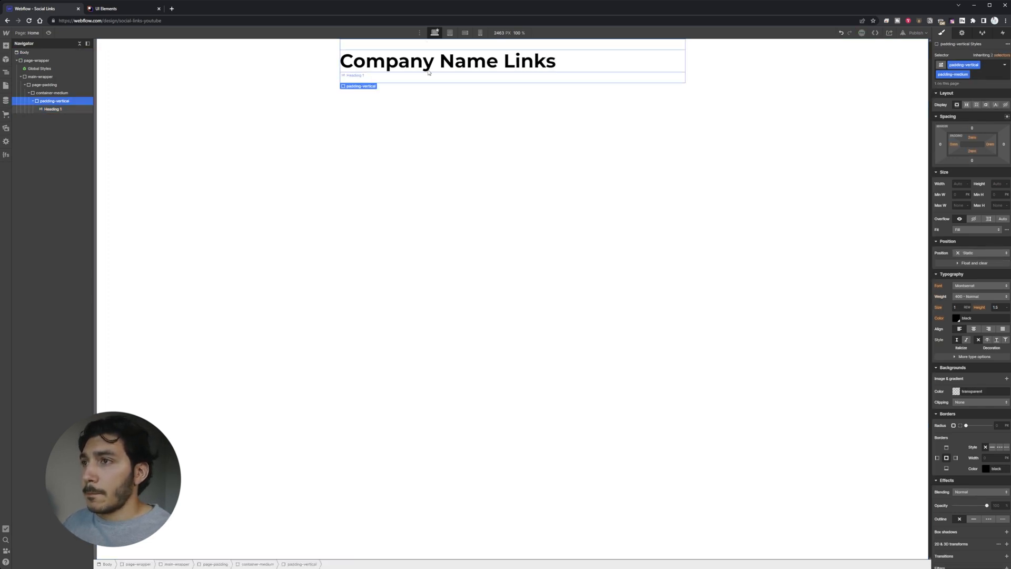
left_click(429, 65)
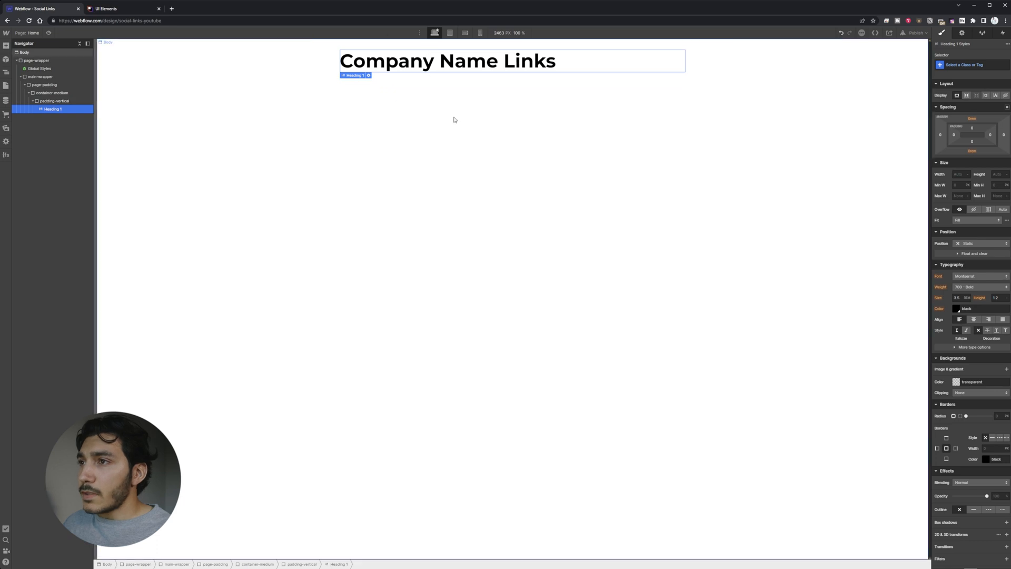
left_click(518, 83)
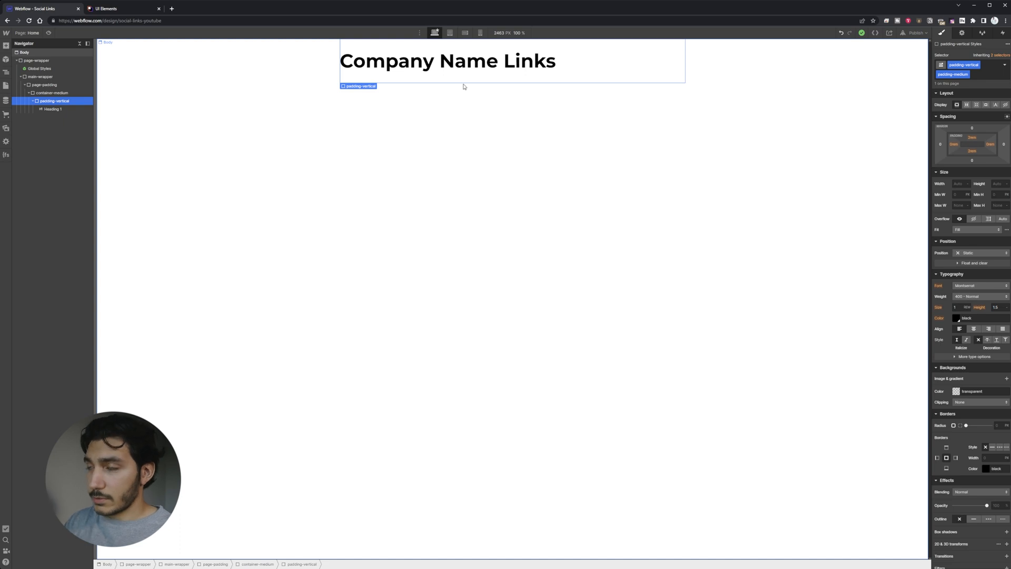
Add a Div Block below the heading with a new class events-links_component
key("ctrl+e")
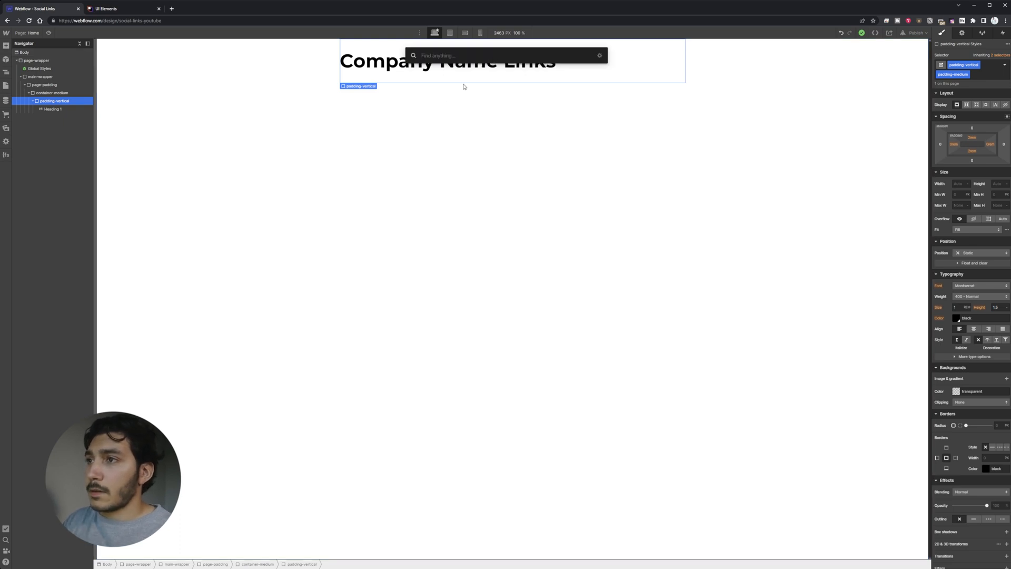
type("div")
key("Return")
key("ctrl+Return")
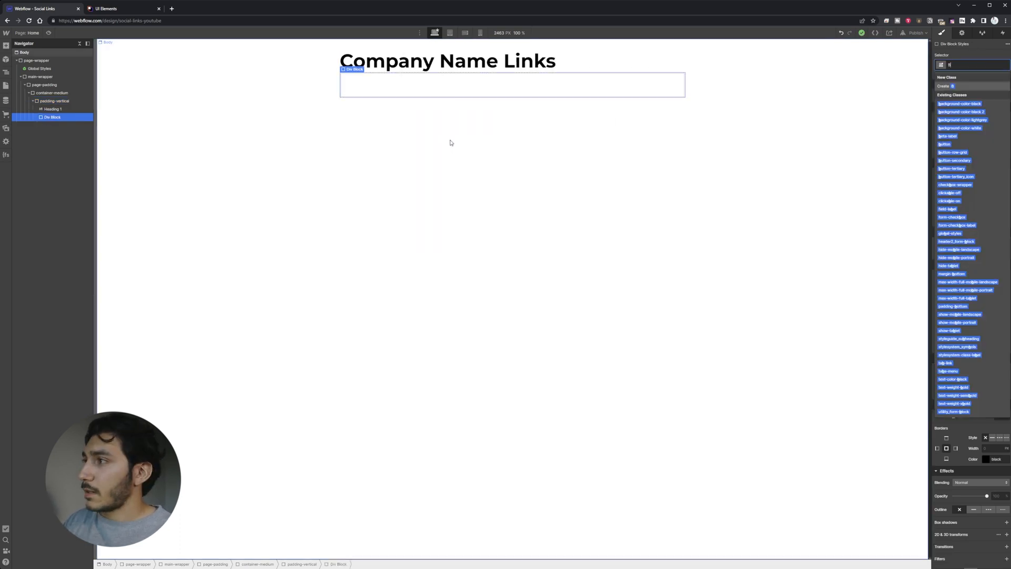
type("Event")
key("BackSpace")
key("BackSpace")
key("BackSpace")
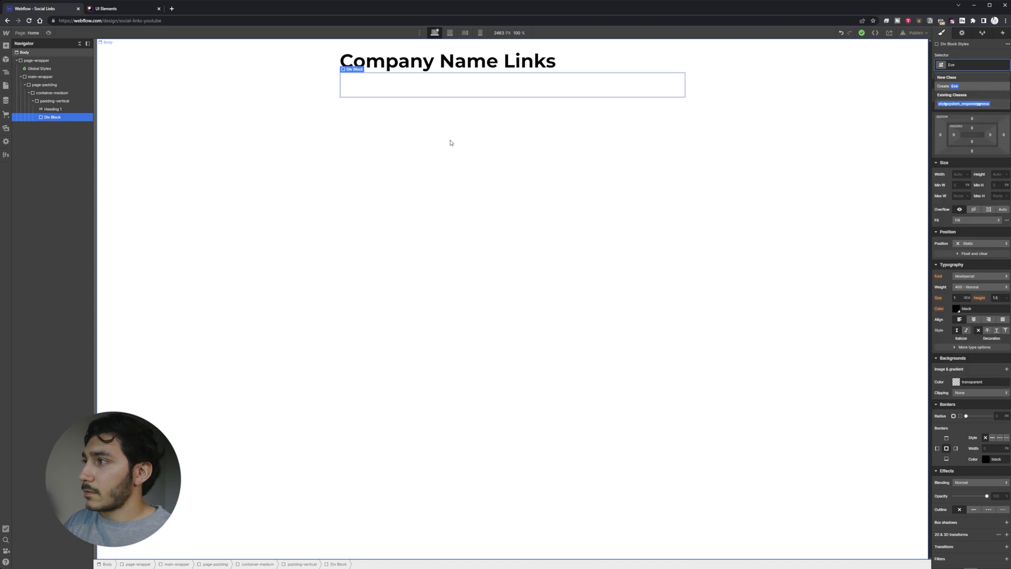
type("events-links_component")
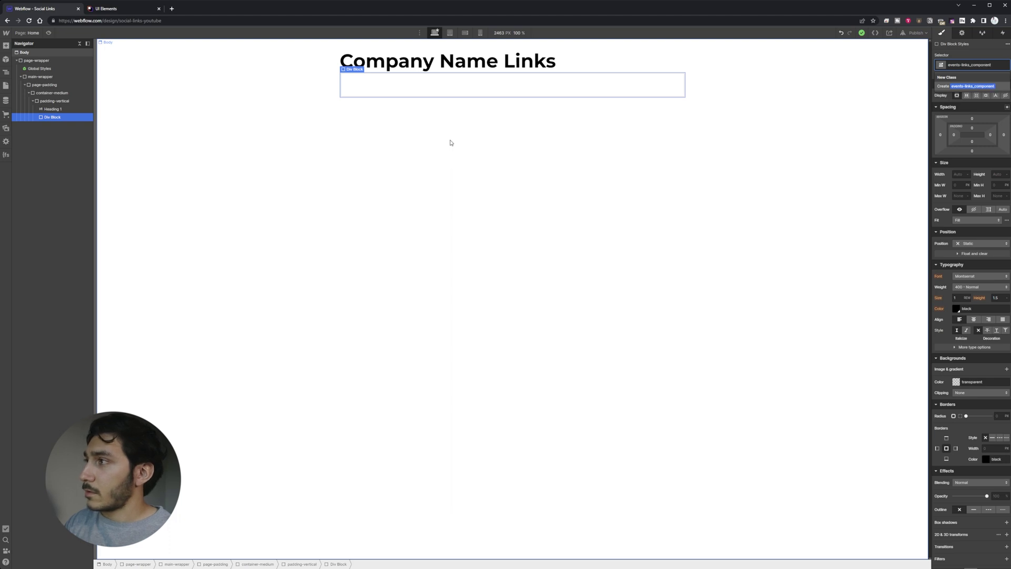
key("Return")
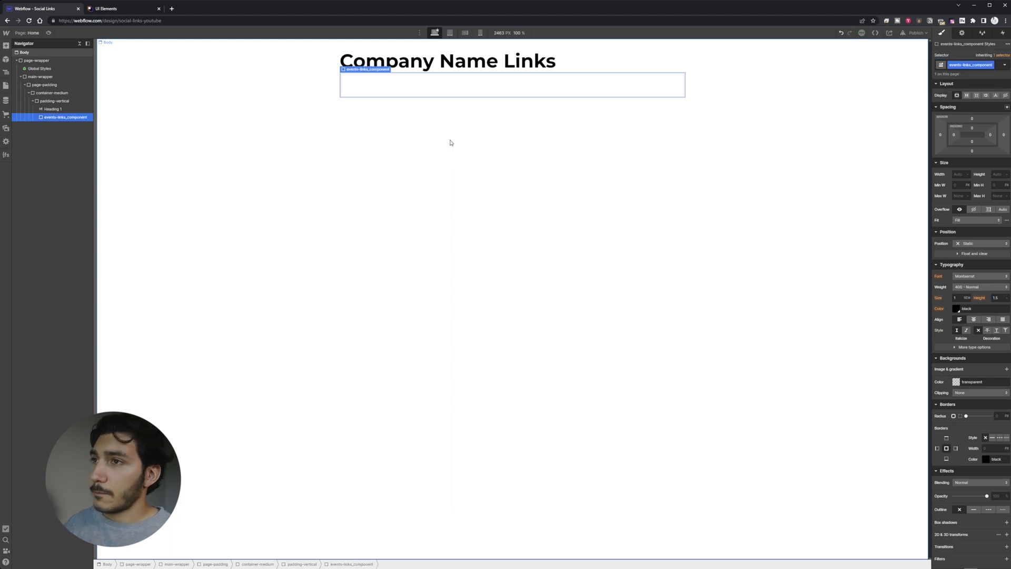
Insert a Collection List inside events-links_component and expand its wrapper in the Navigator
key("ctrl+e")
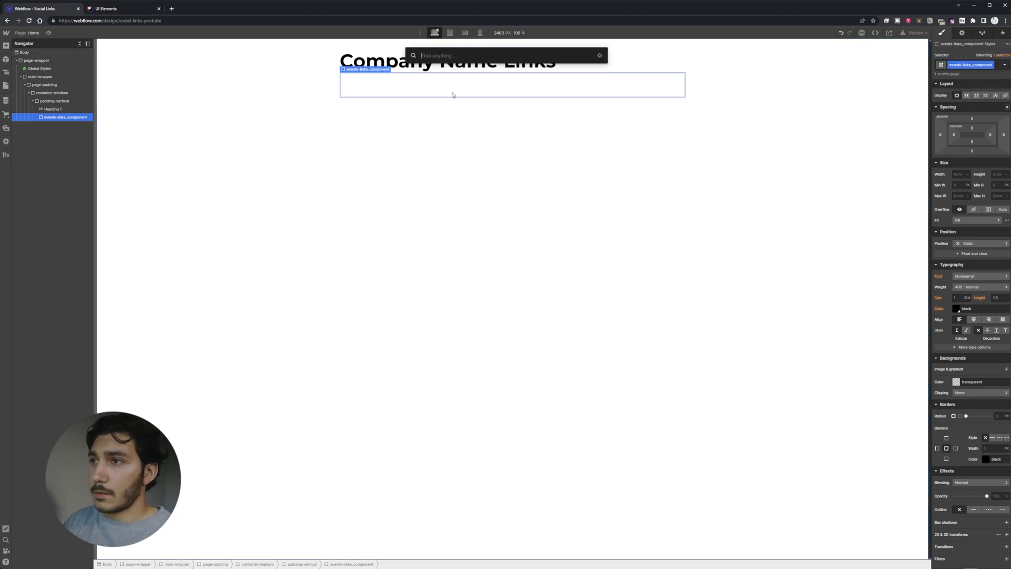
type("coll")
key("Return")
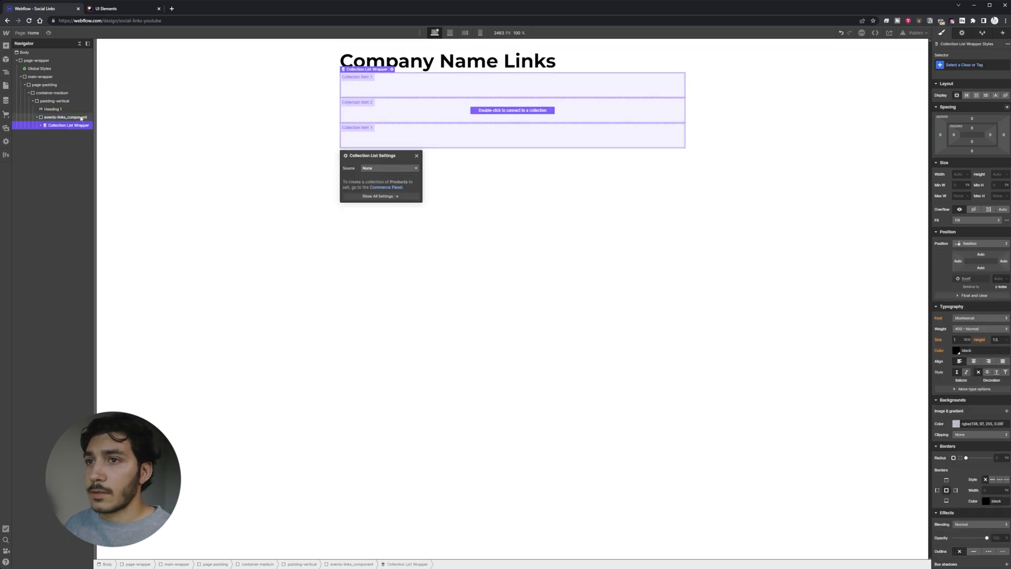
left_click(48, 117)
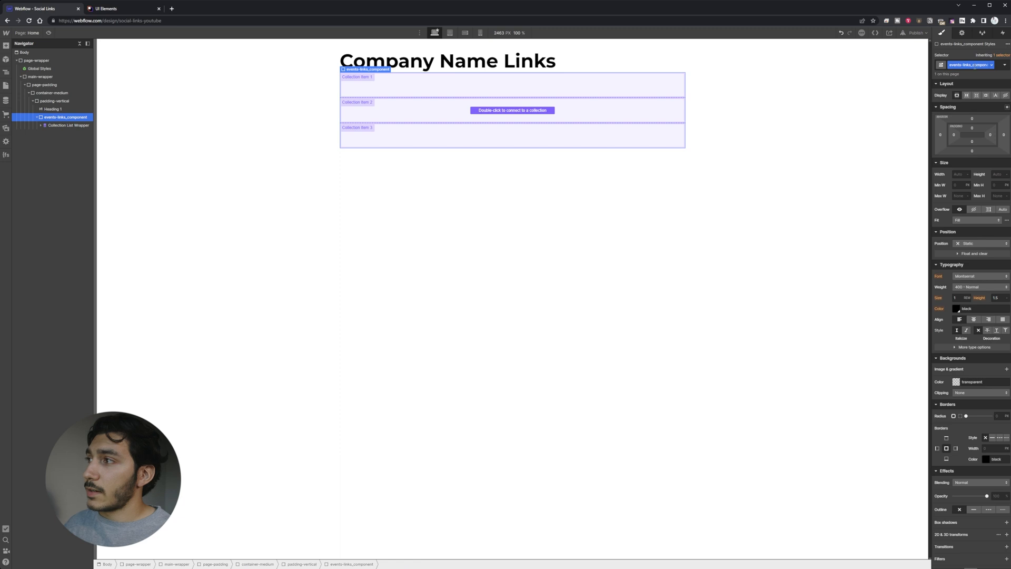
left_click(40, 125)
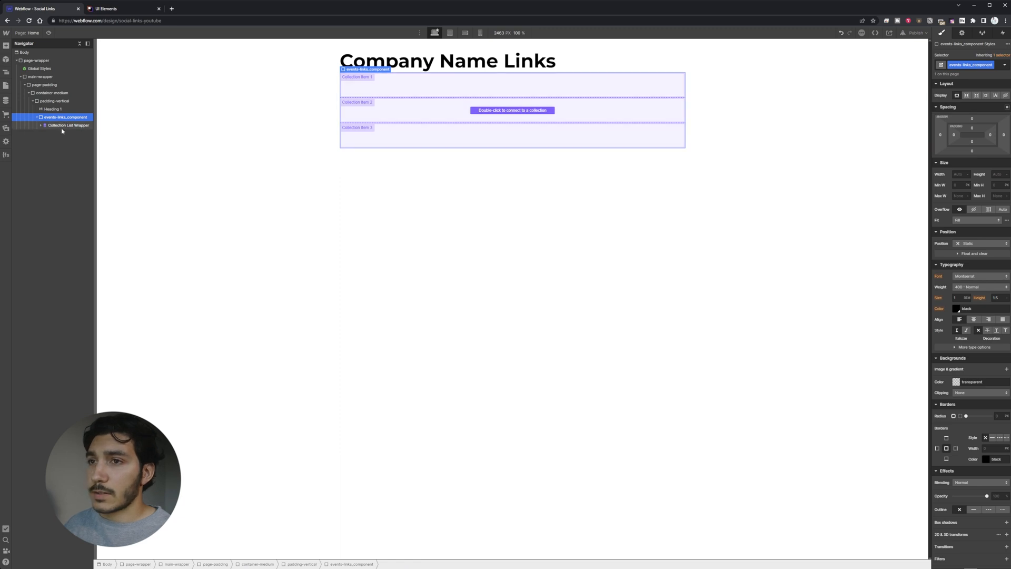
left_click(41, 126)
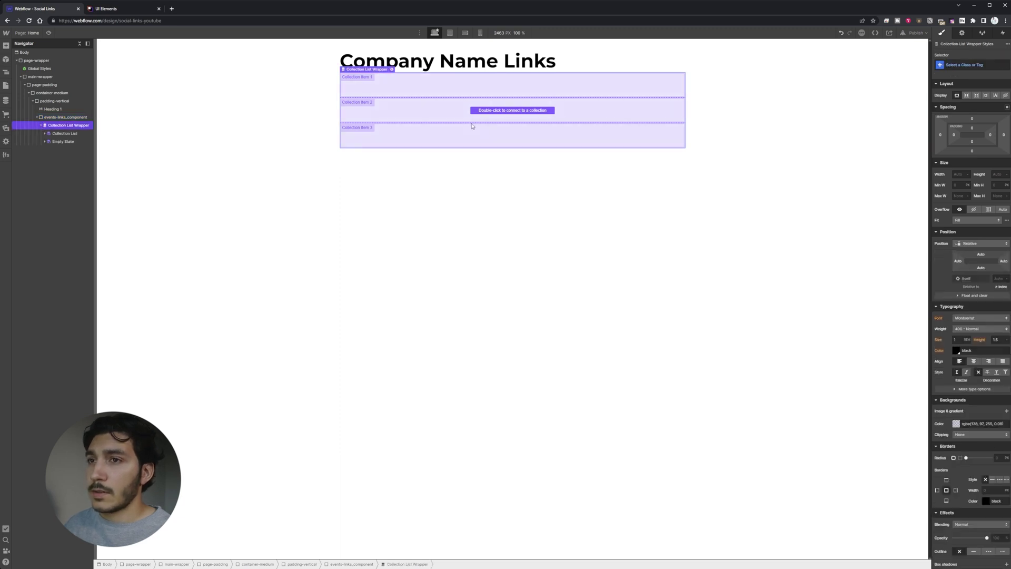
Class the wrapper events-links_wrapper and the Collection List events-links_list
left_click(978, 64)
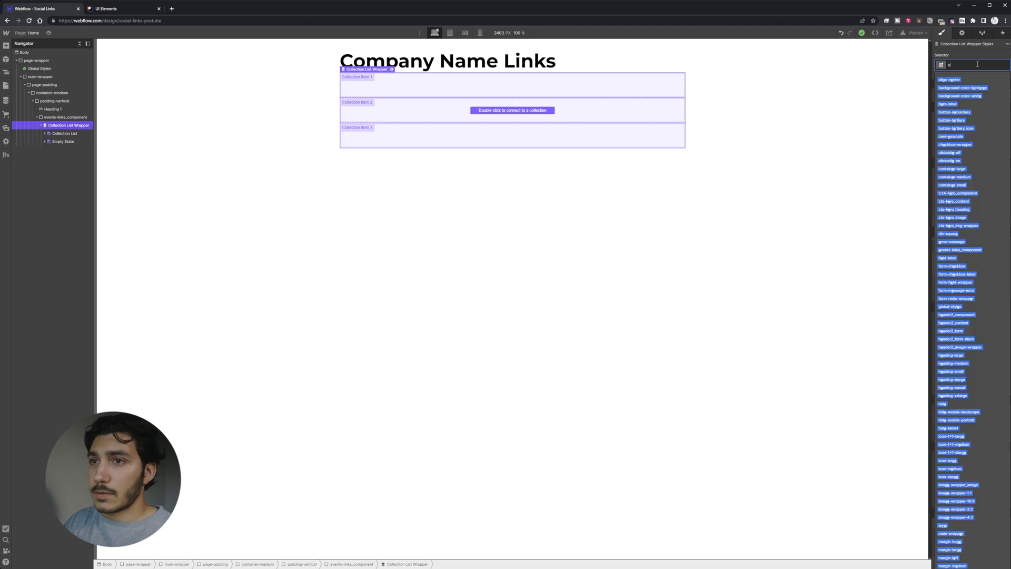
type("events-links")
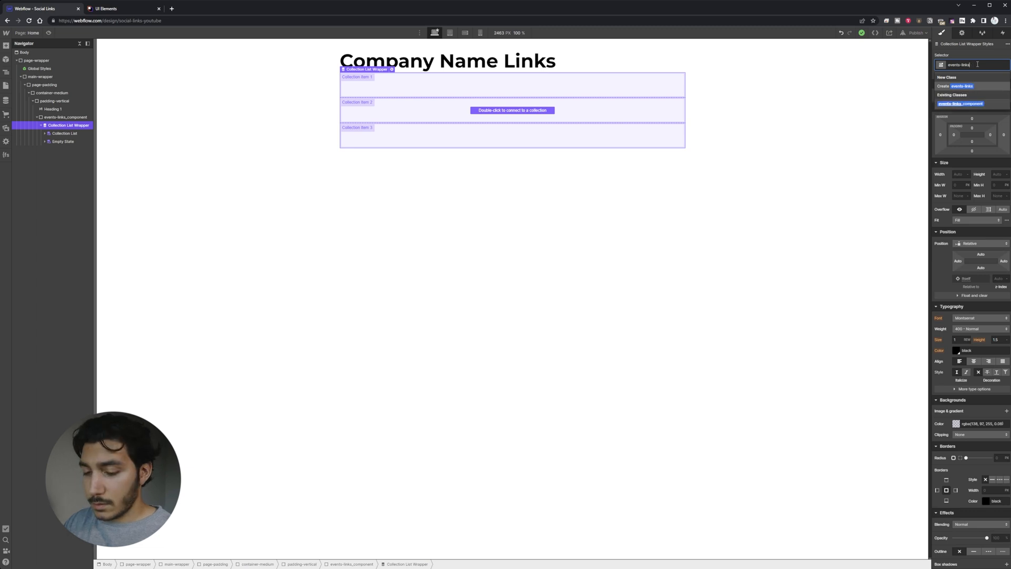
type("_wrapper")
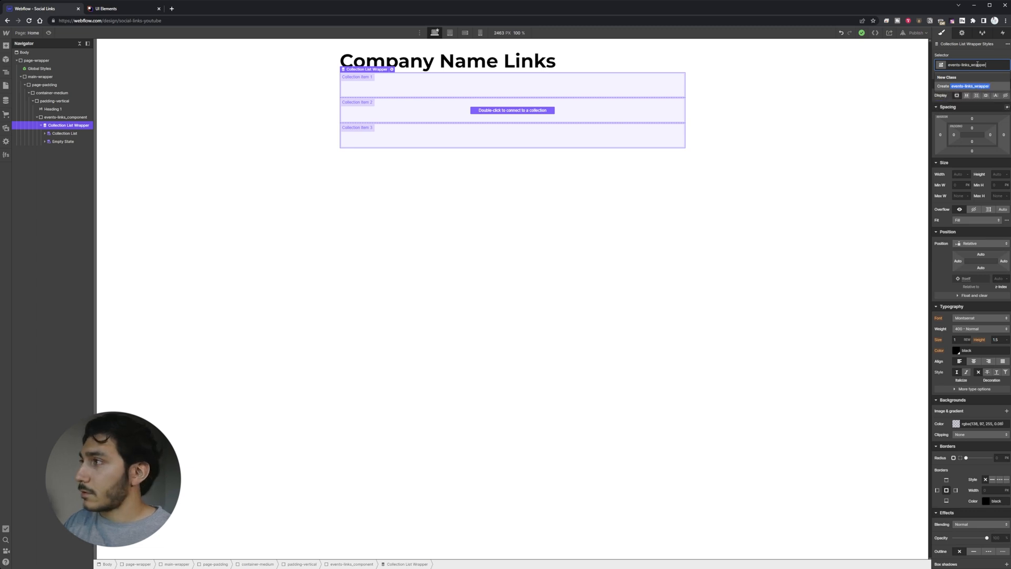
key("Return")
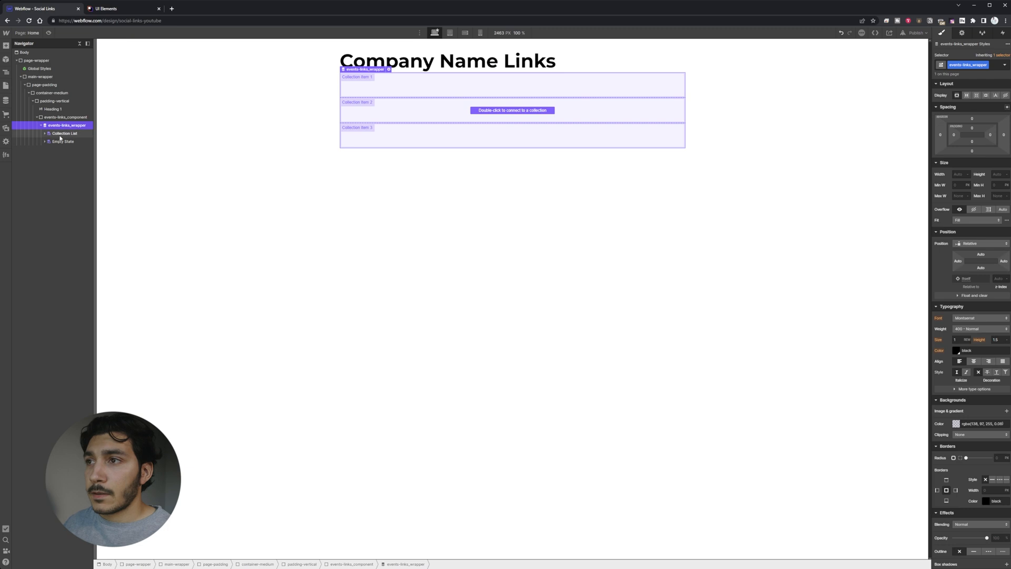
left_click(49, 133)
left_click(977, 64)
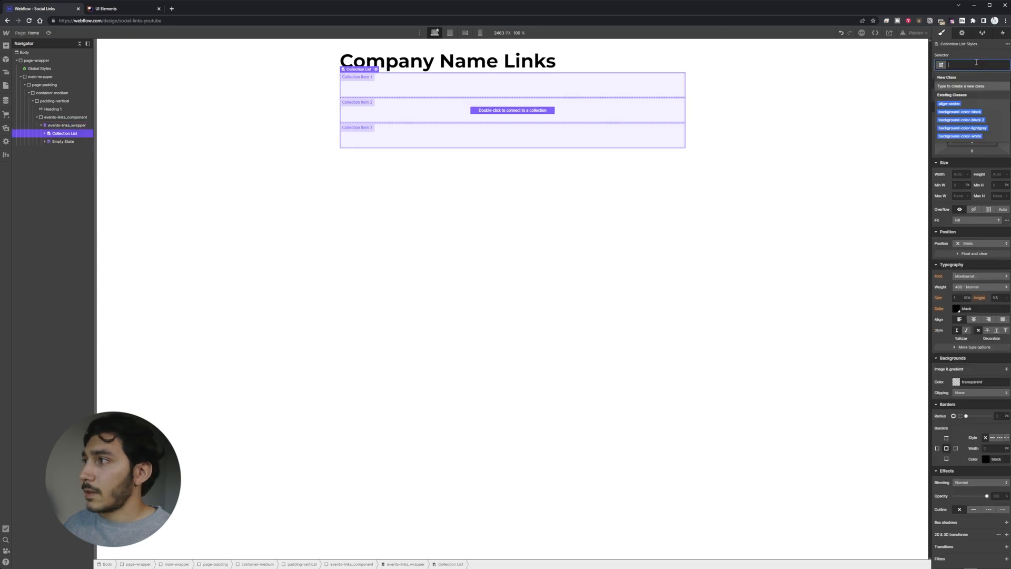
type("events-links_")
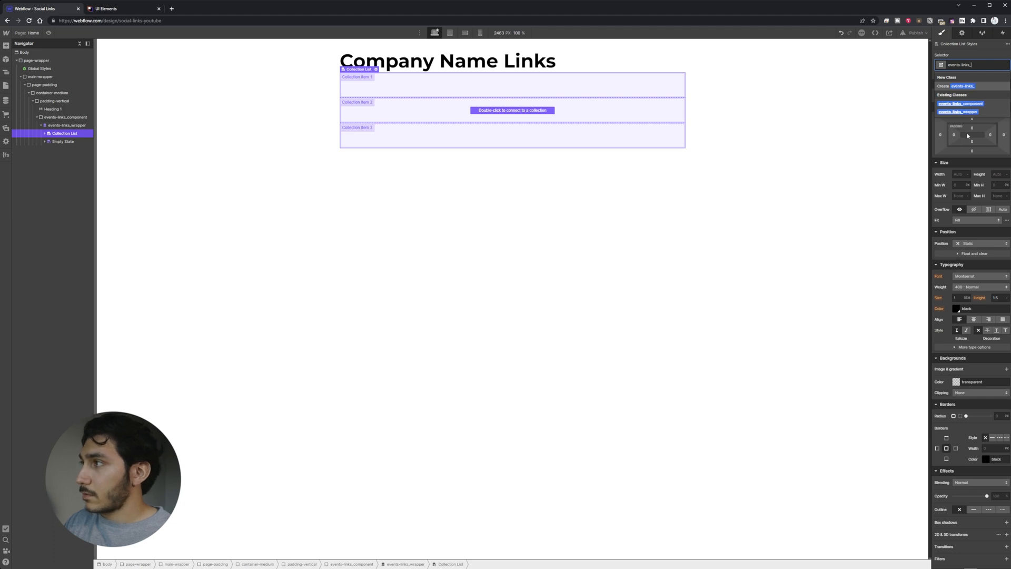
type("list")
key("Return")
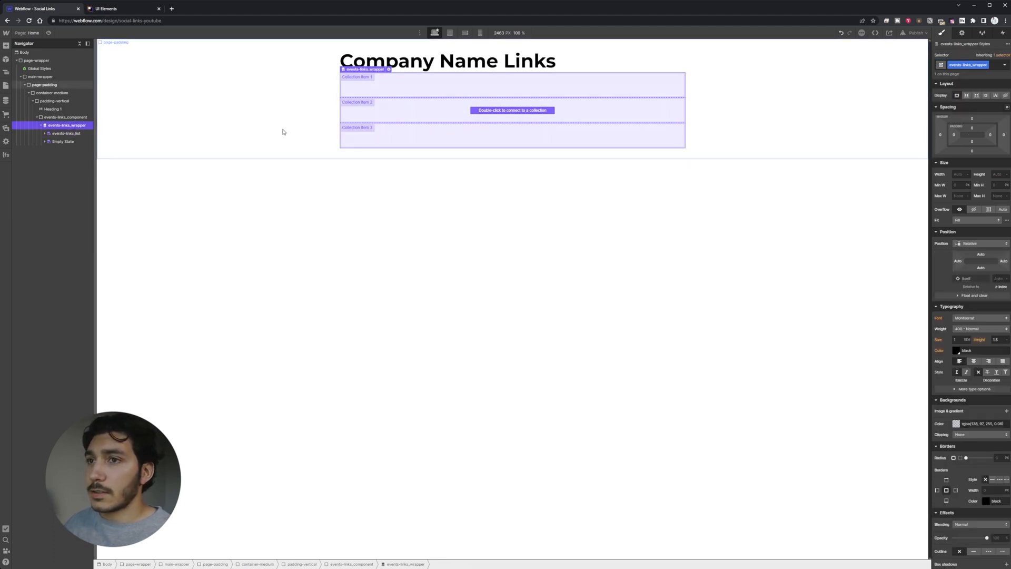
Set the Collection List's source to the Events collection
double_click(394, 75)
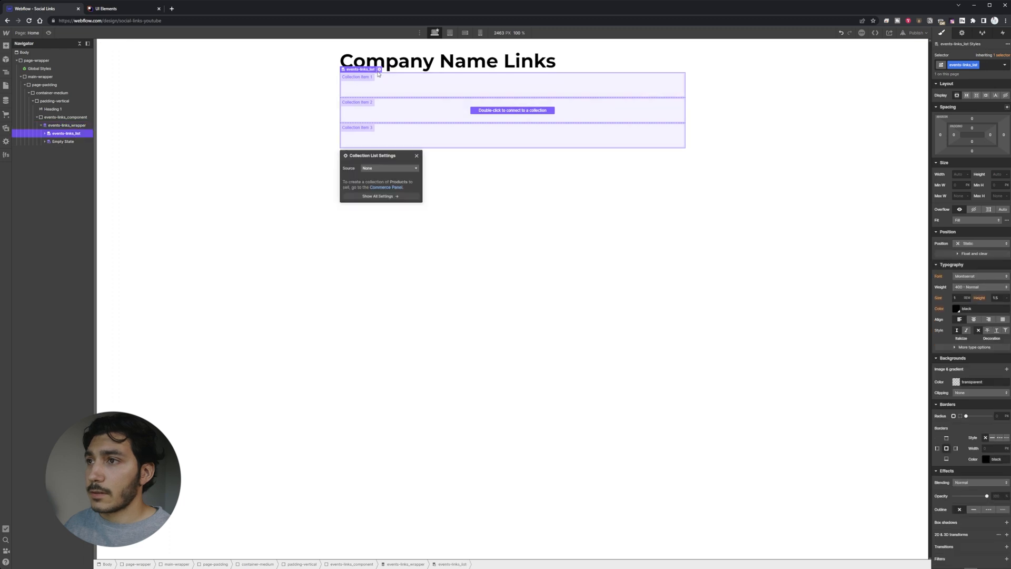
left_click(385, 169)
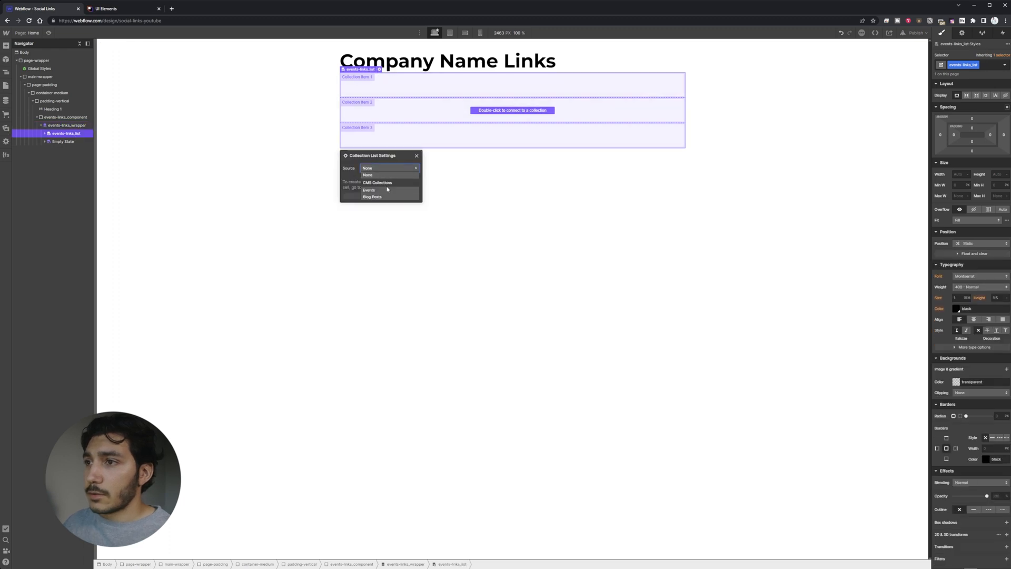
left_click(386, 189)
left_click(497, 92)
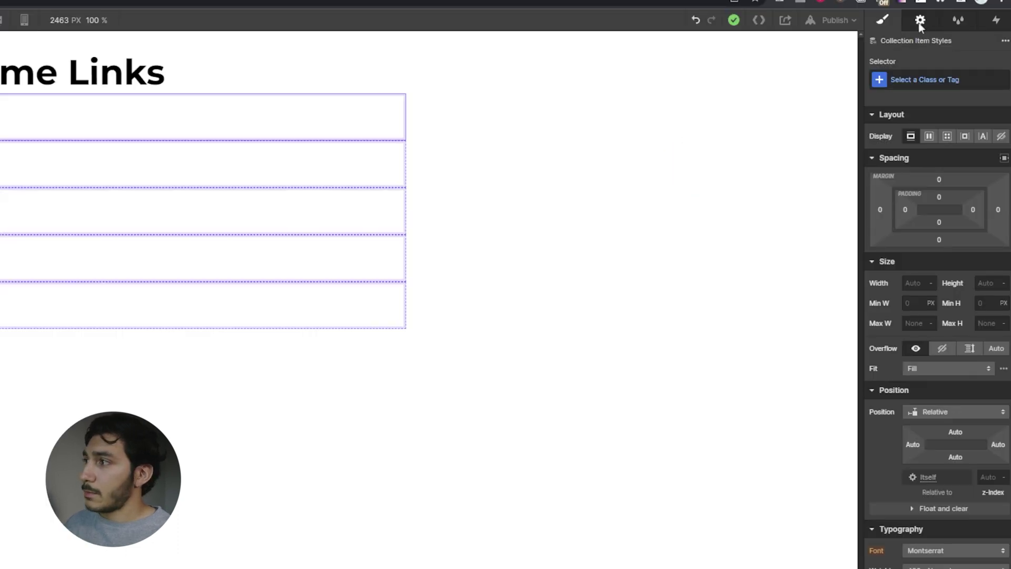
Enable Limit items in the list settings so only three events show
left_click(962, 33)
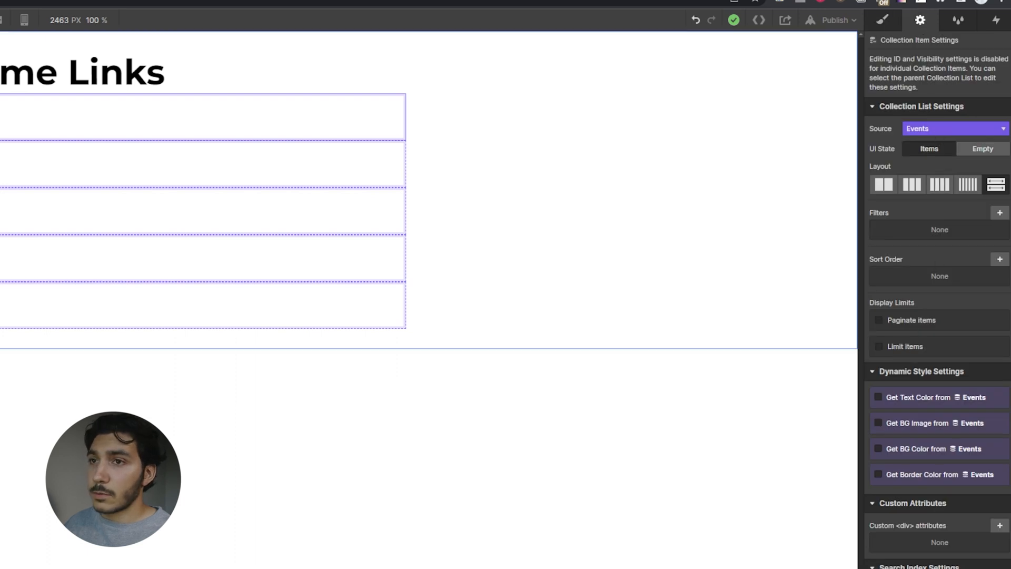
left_click(369, 326)
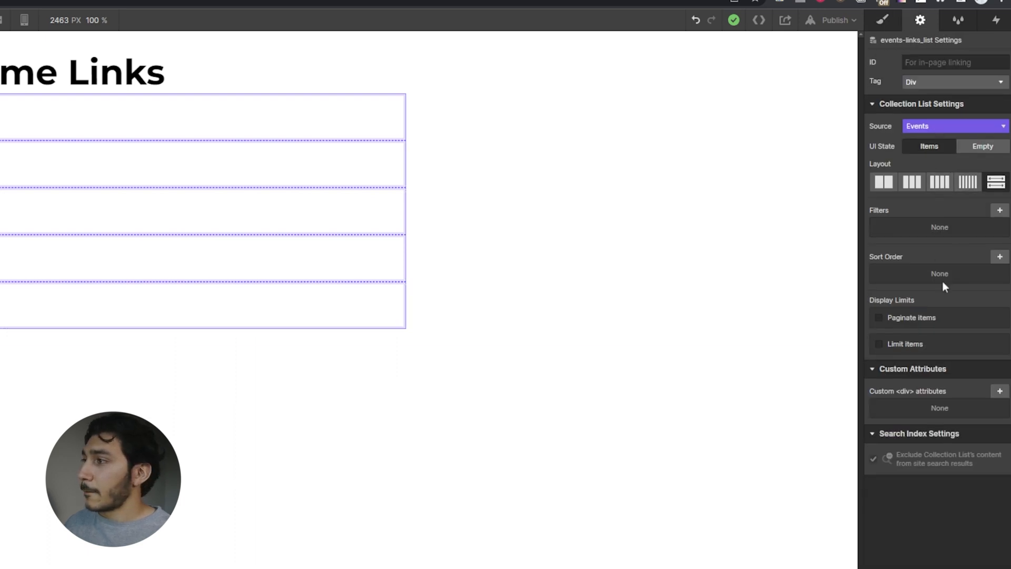
left_click(903, 346)
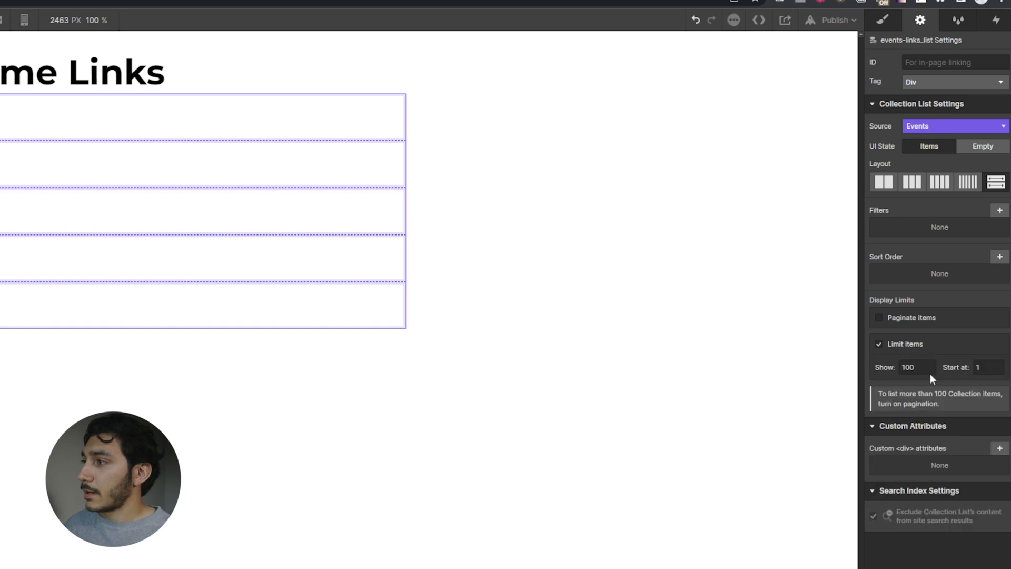
type("3")
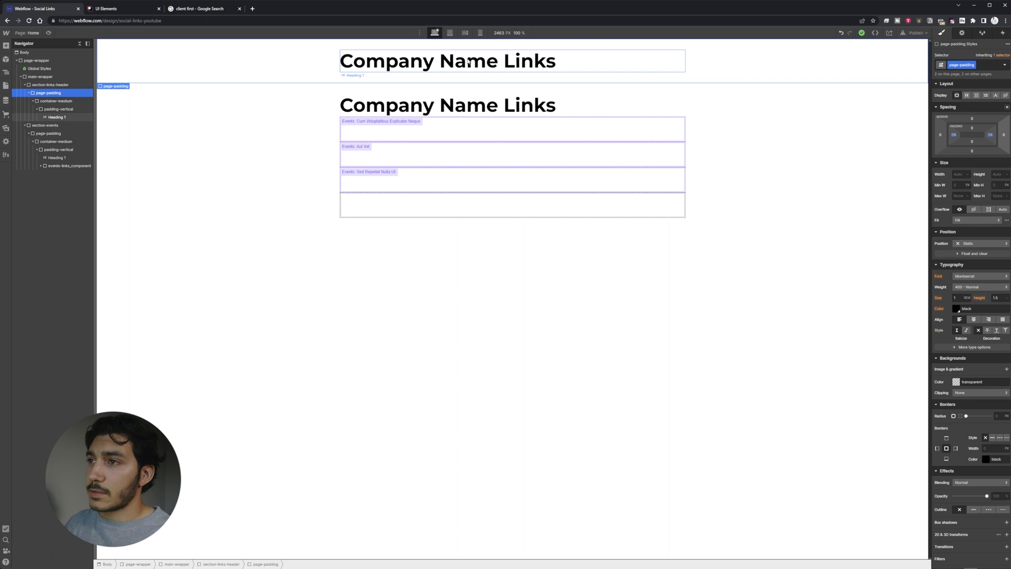
Replace the second heading's text with 'Upcoming Events'
double_click(487, 105)
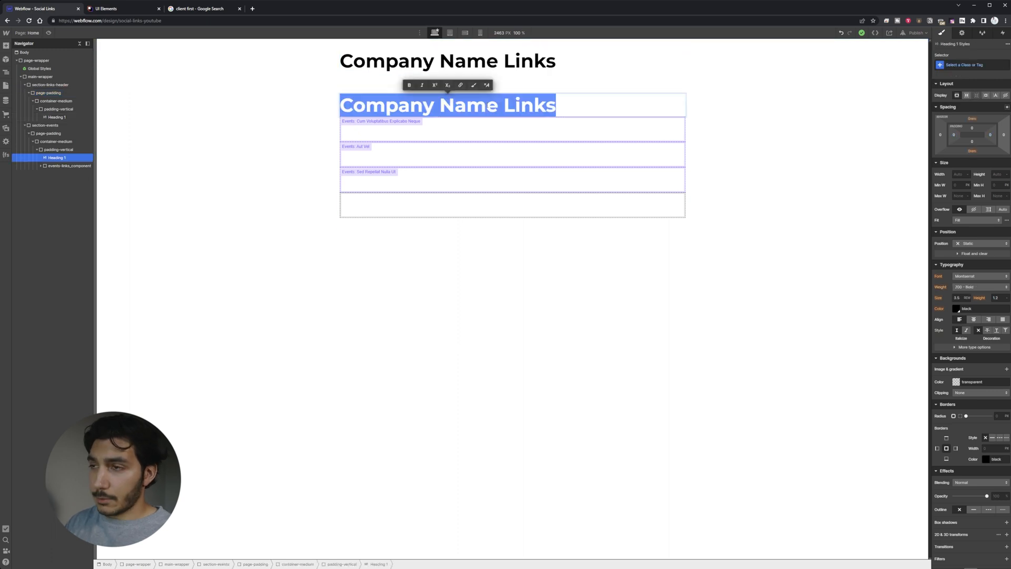
type("Event Links")
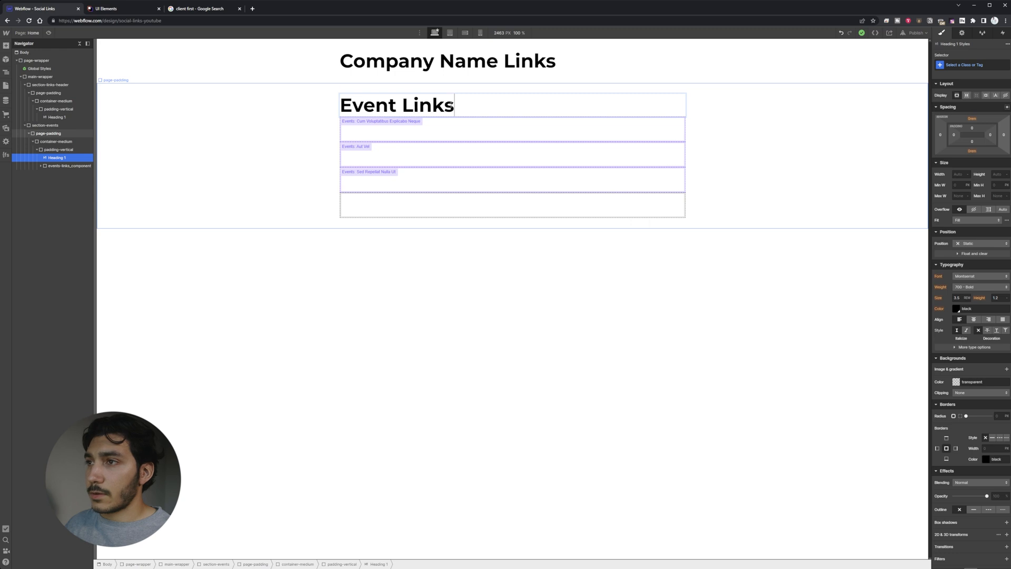
left_click_drag(455, 105, 398, 105)
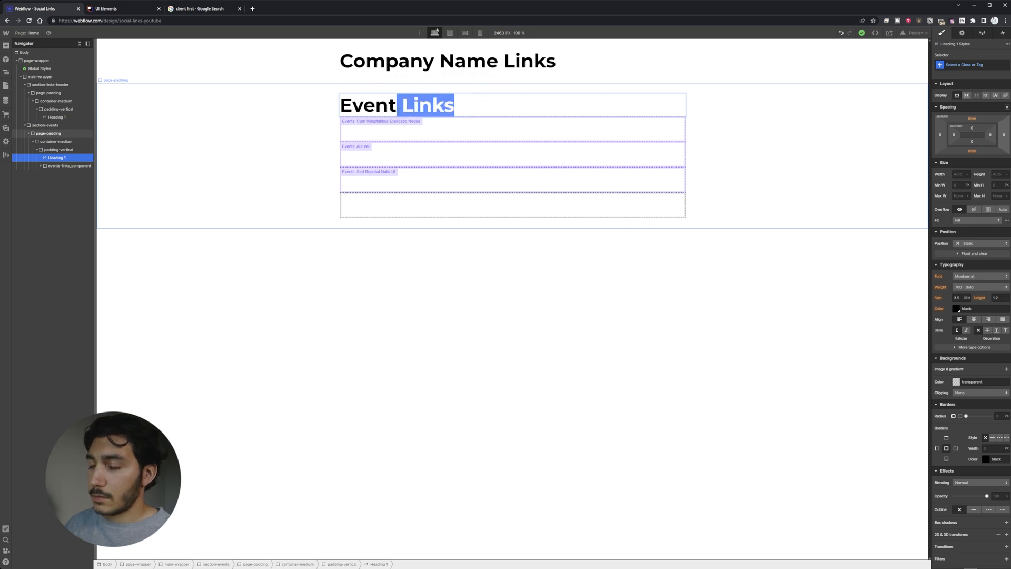
type("s")
key("BackSpace")
key("BackSpace")
key("BackSpace")
key("BackSpace")
key("BackSpace")
key("BackSpace")
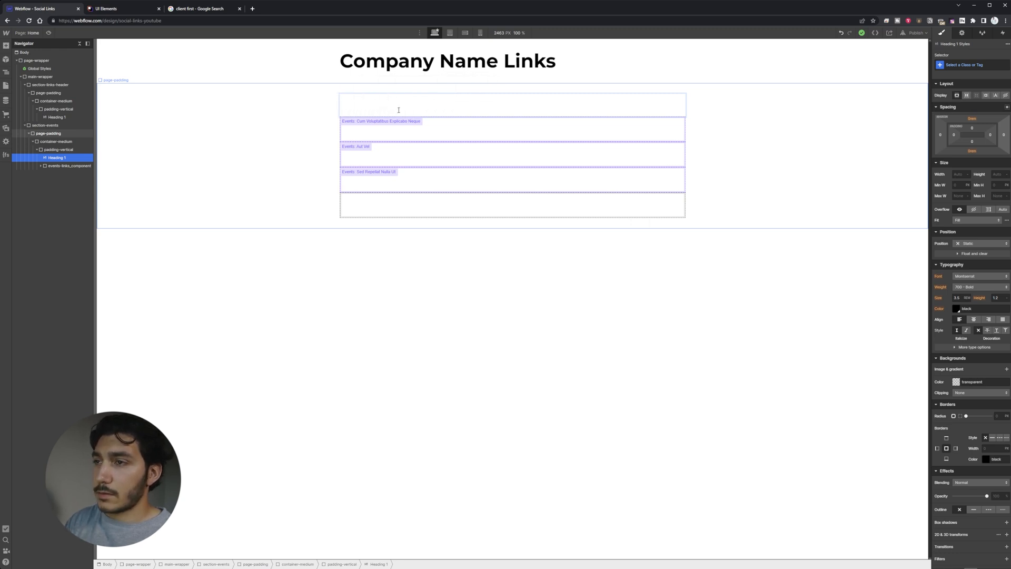
type("Upcoming Events")
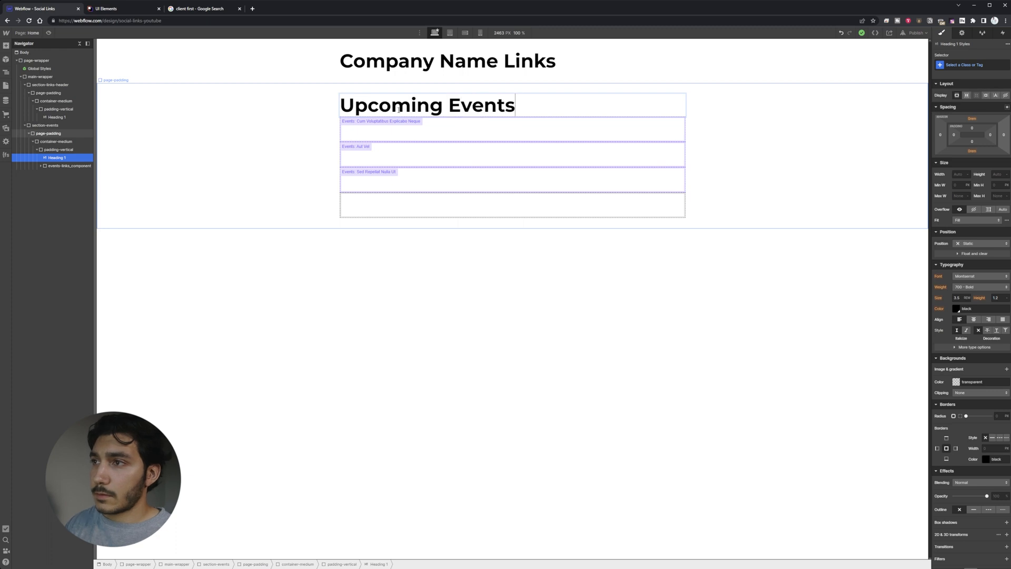
left_click(373, 85)
Make the Upcoming Events heading an H2 below the Company Name Links title
left_click(388, 100)
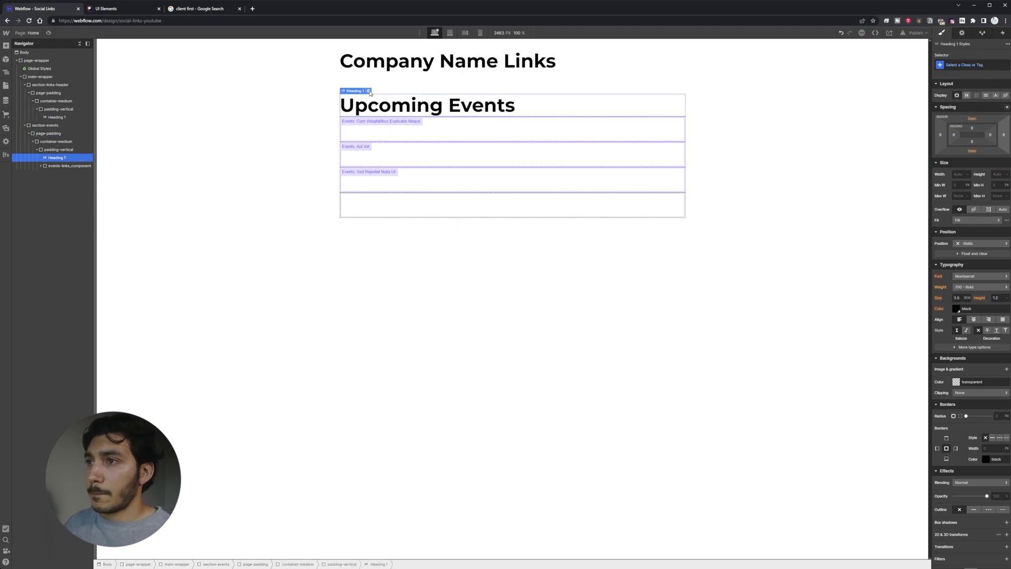
left_click(368, 91)
left_click(363, 137)
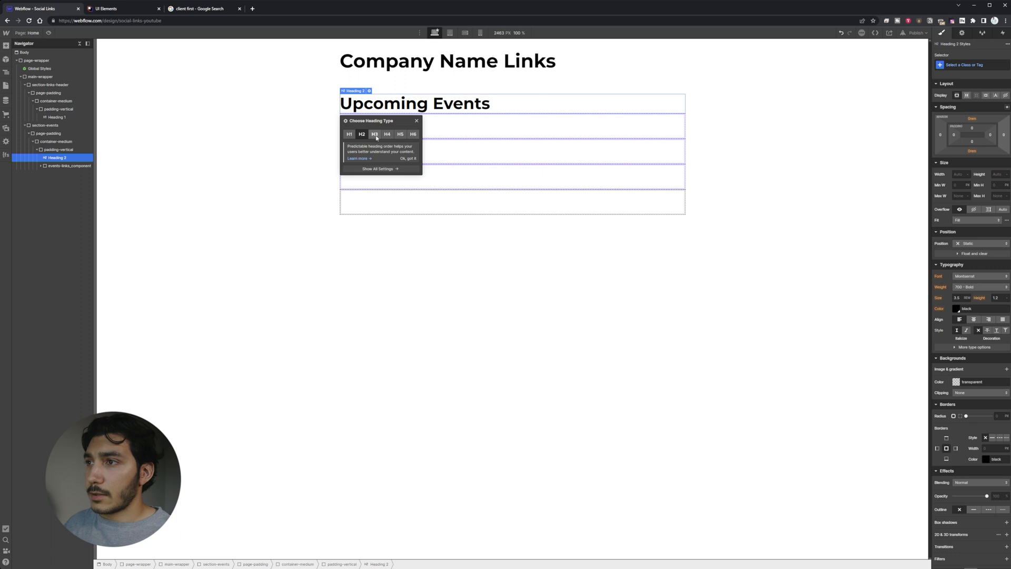
left_click(371, 197)
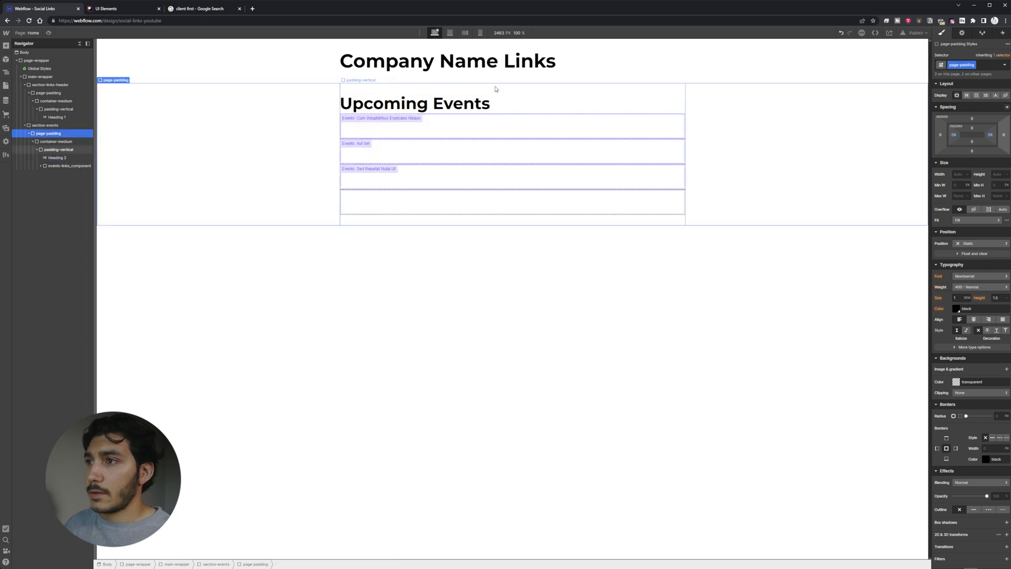
left_click(509, 63)
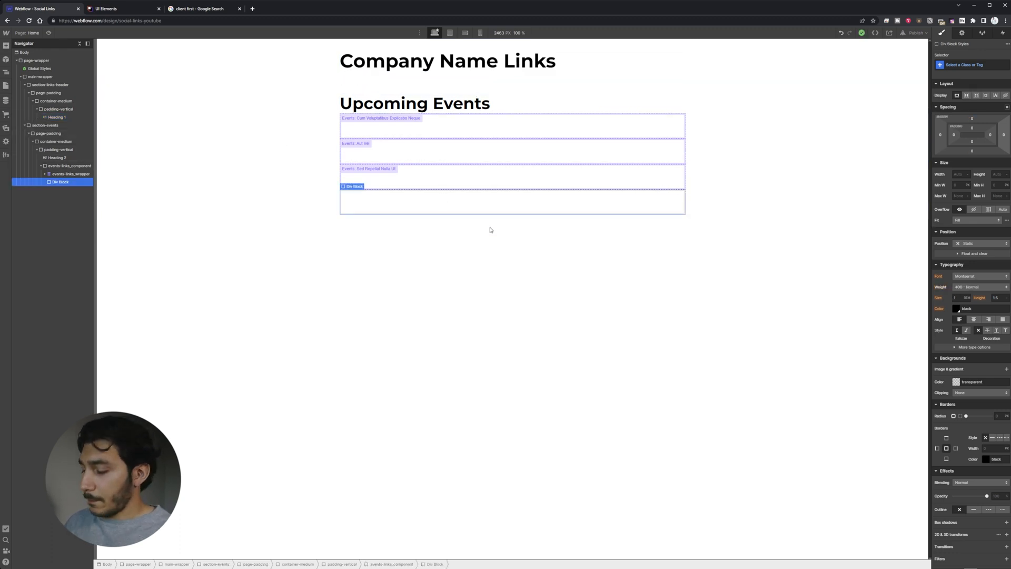
Delete the stray empty div and check the collection items at mobile width
key("Delete")
left_click(425, 125)
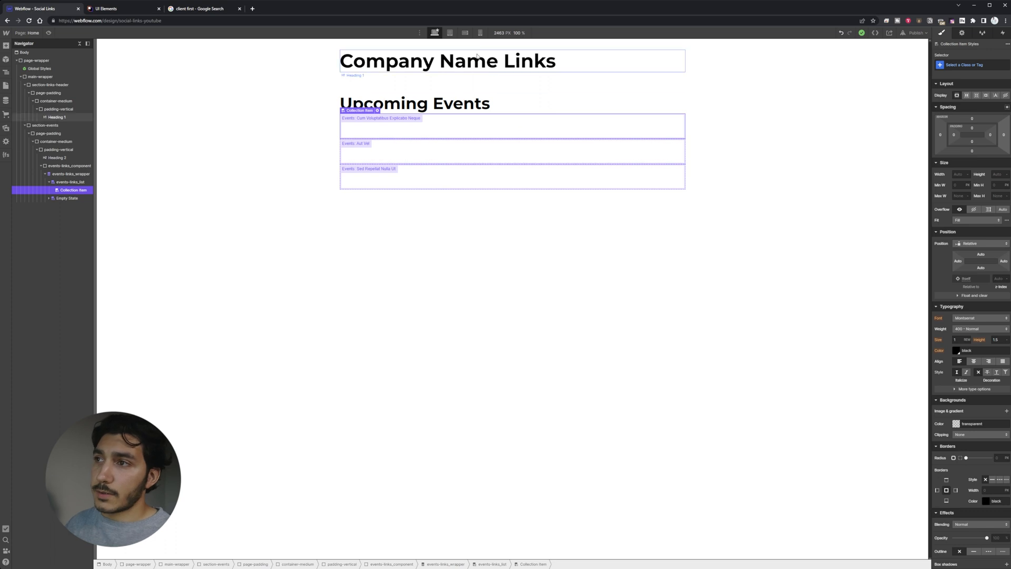
left_click(480, 33)
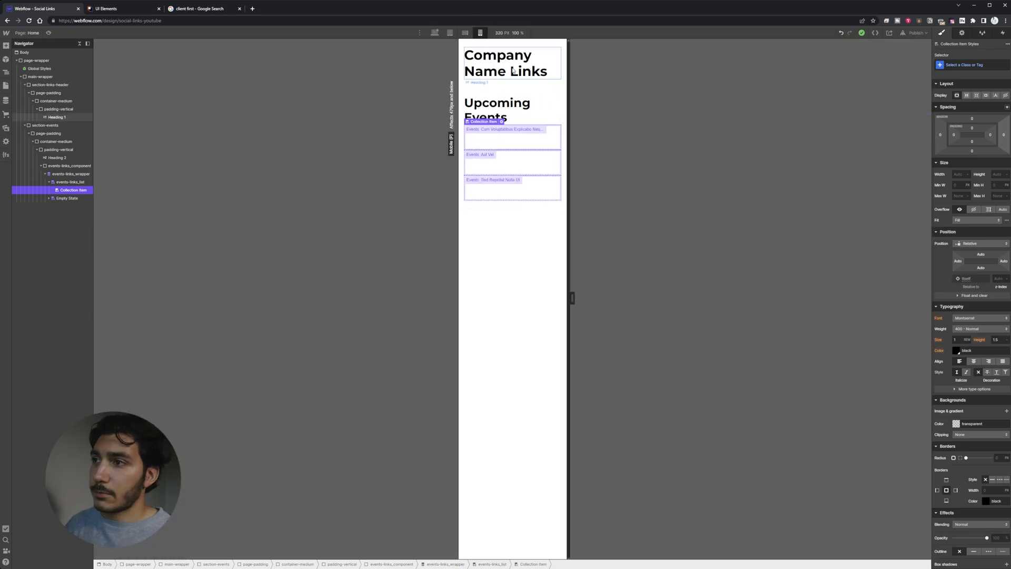
left_click(435, 34)
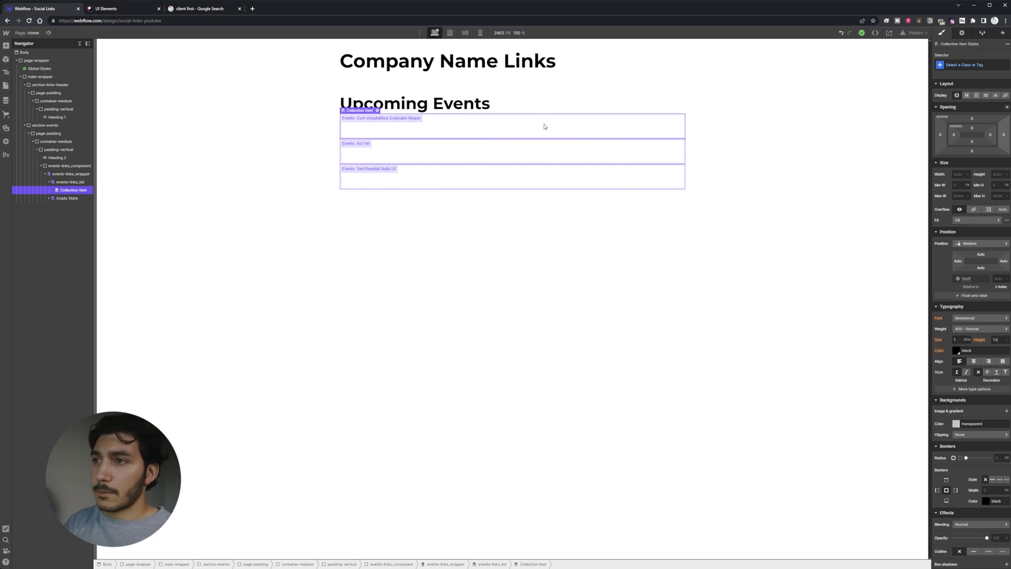
Add a div inside the collection item and class the item events-links_item
key("ctrl+e")
type("div")
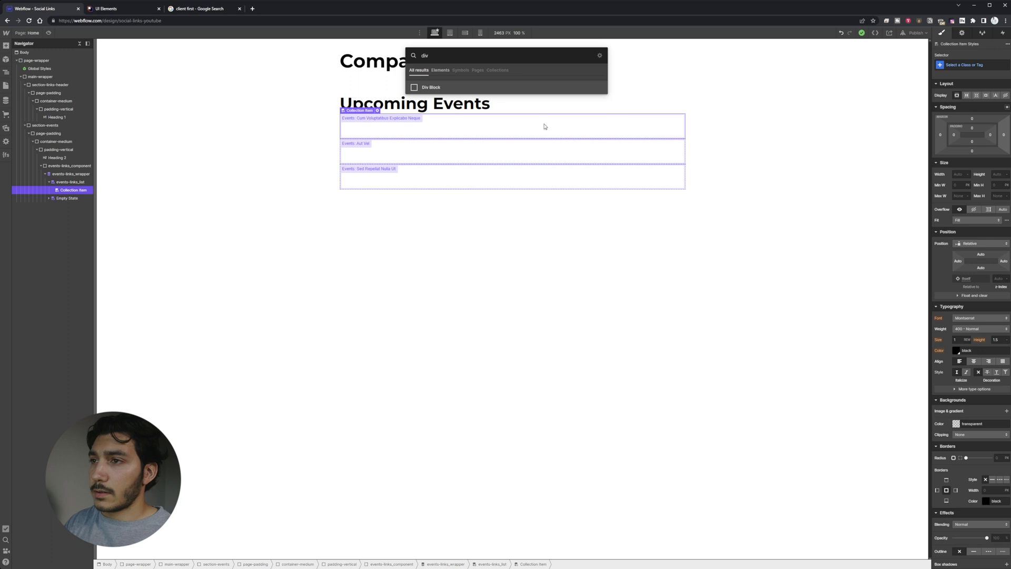
key("Return")
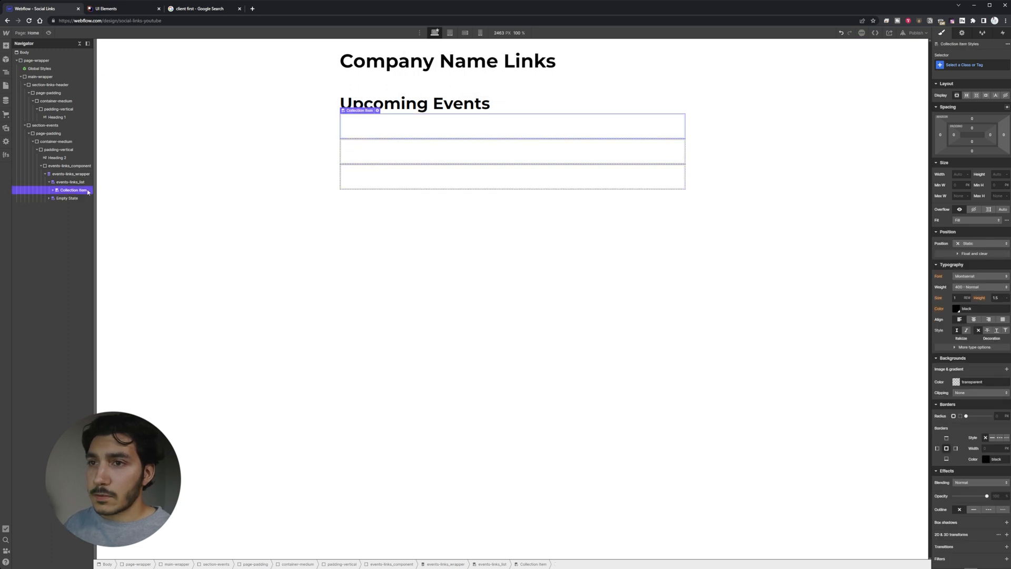
left_click(972, 63)
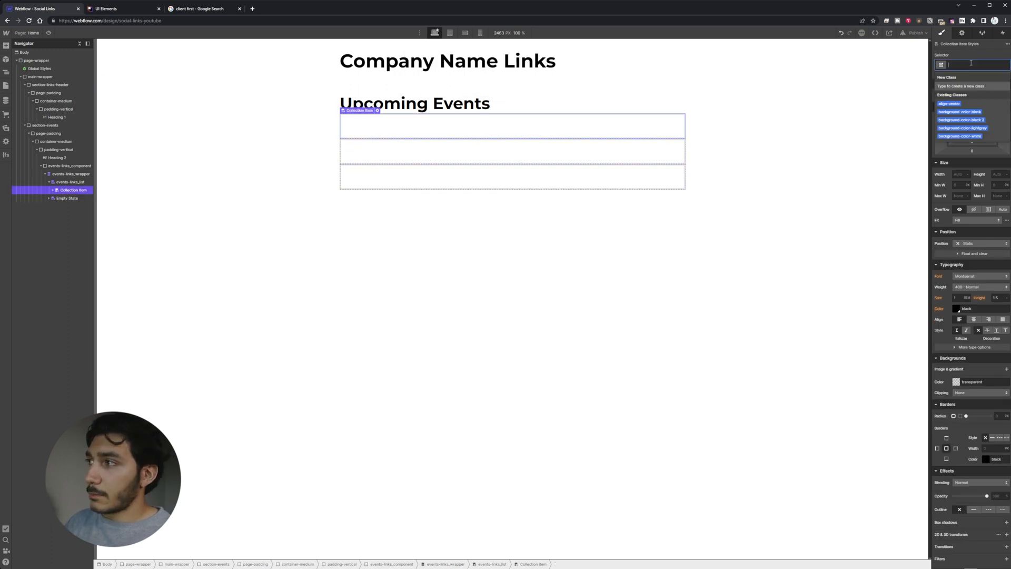
type("events")
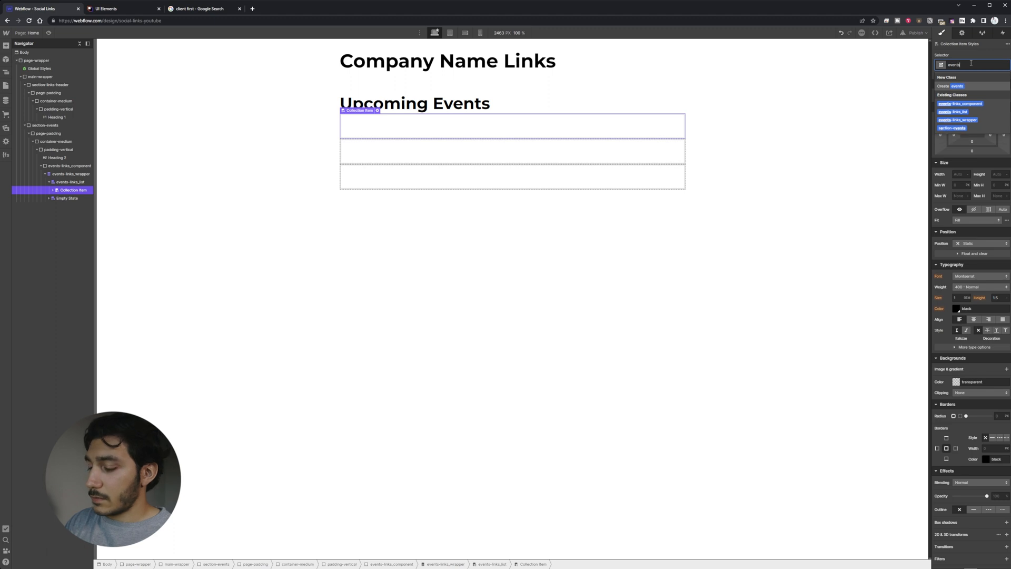
type("-links")
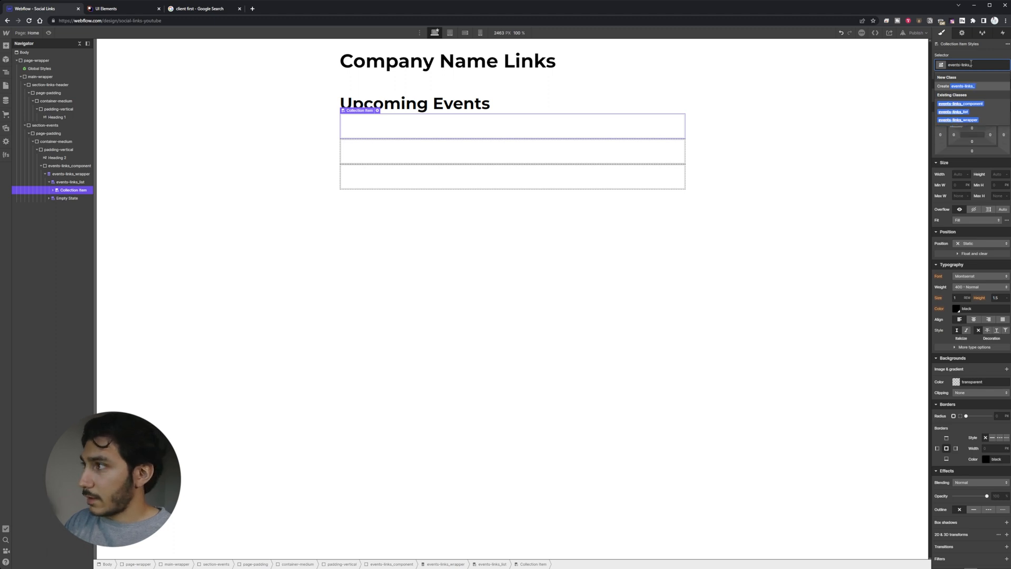
type("_item")
key("Return")
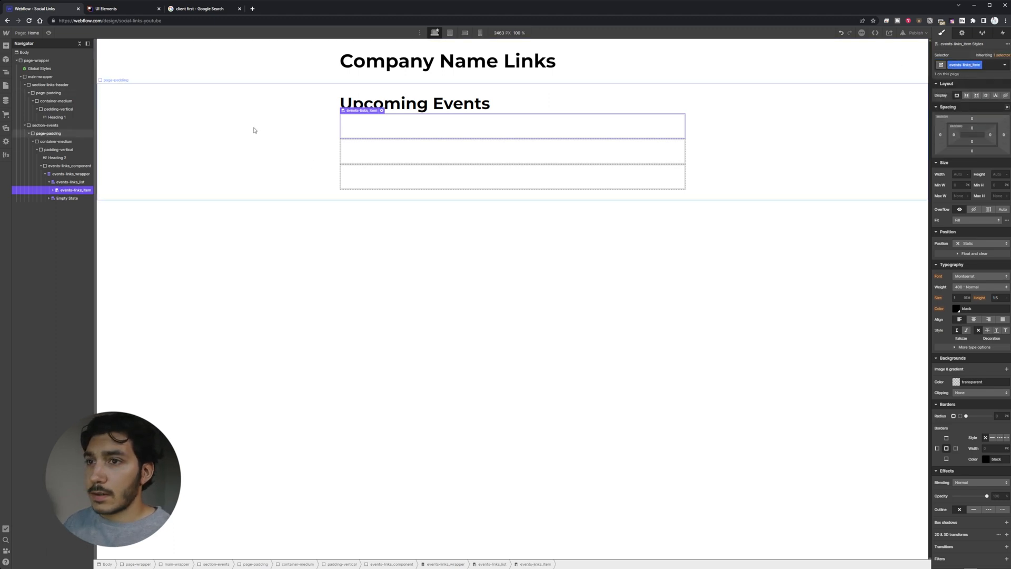
Paste a div into the events item and class it events-links_item-wrapper
key("ctrl+v")
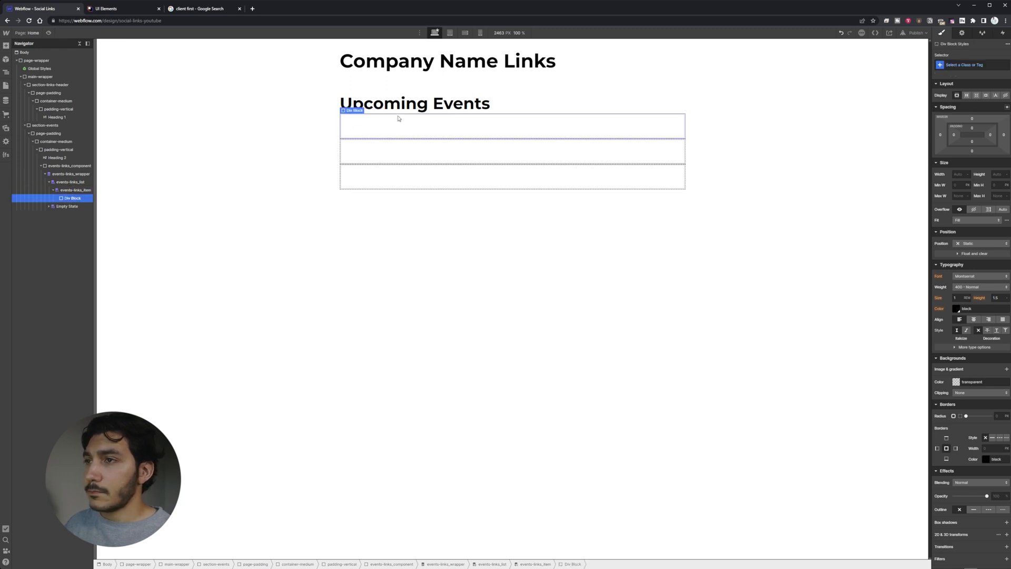
left_click(967, 67)
type("ef")
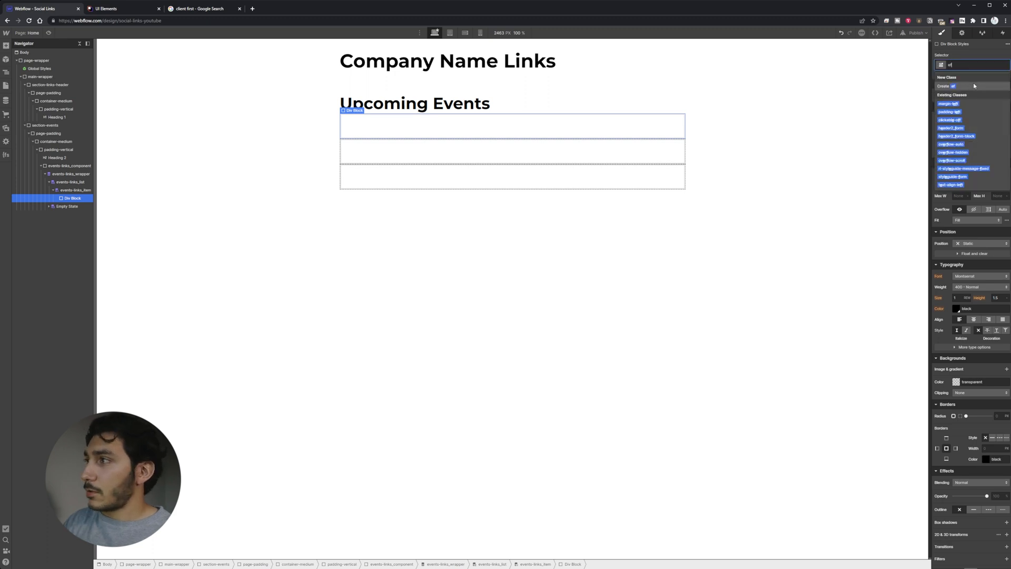
type("events-")
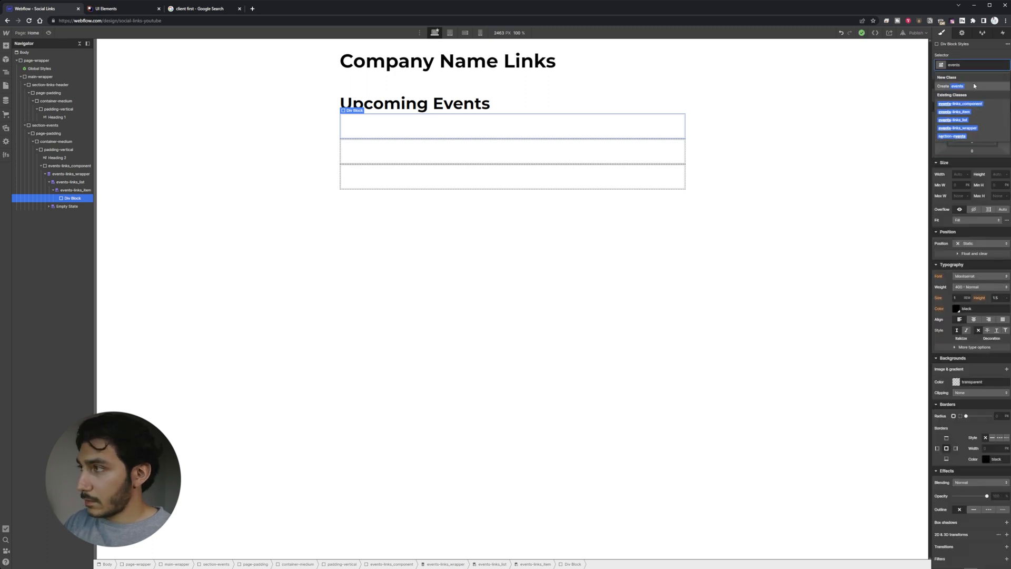
type("links")
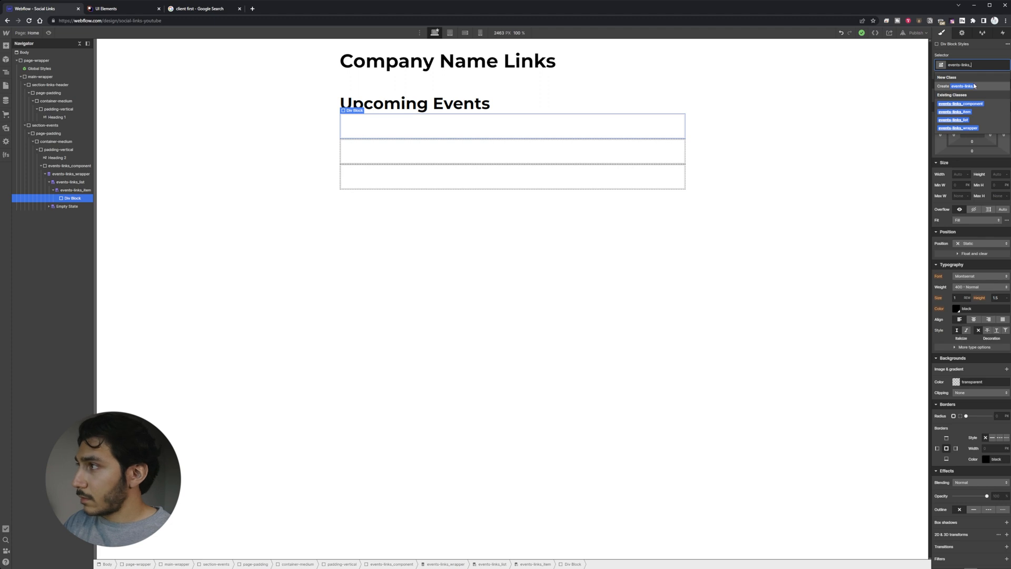
type("_item-wrapper")
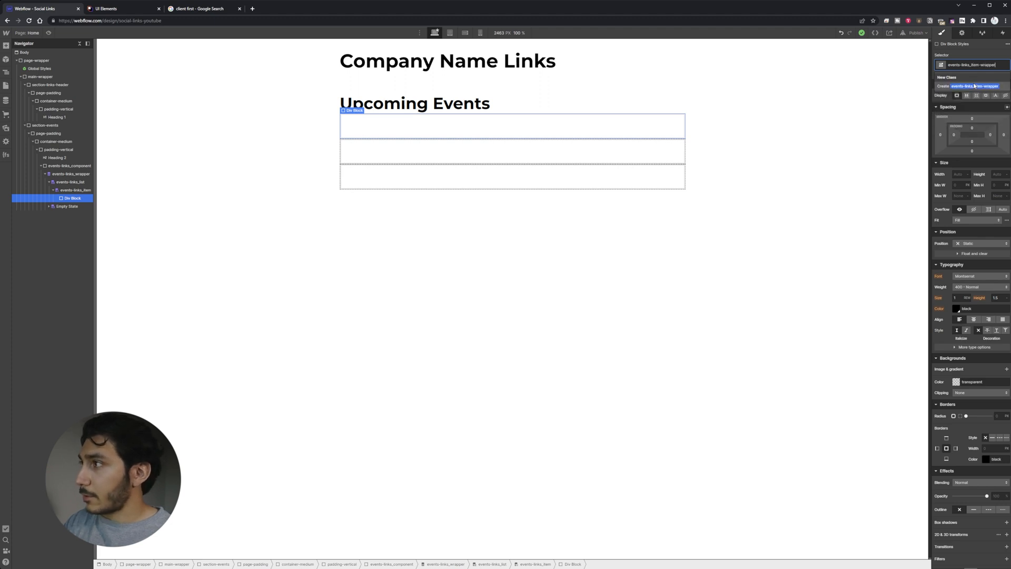
key("Return")
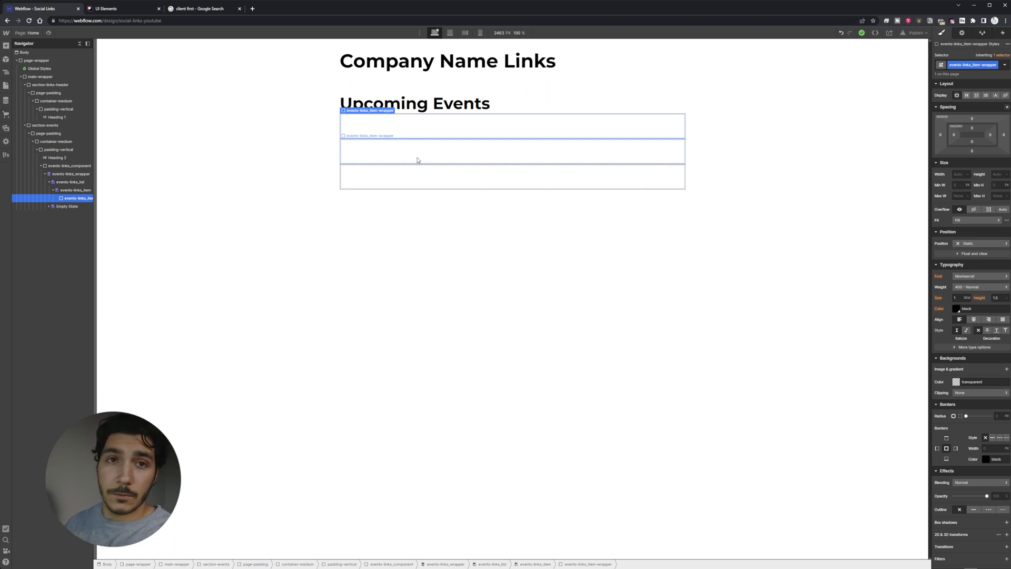
Compare the wrapper across event items, then bring up the CMS collections list
left_click(448, 150)
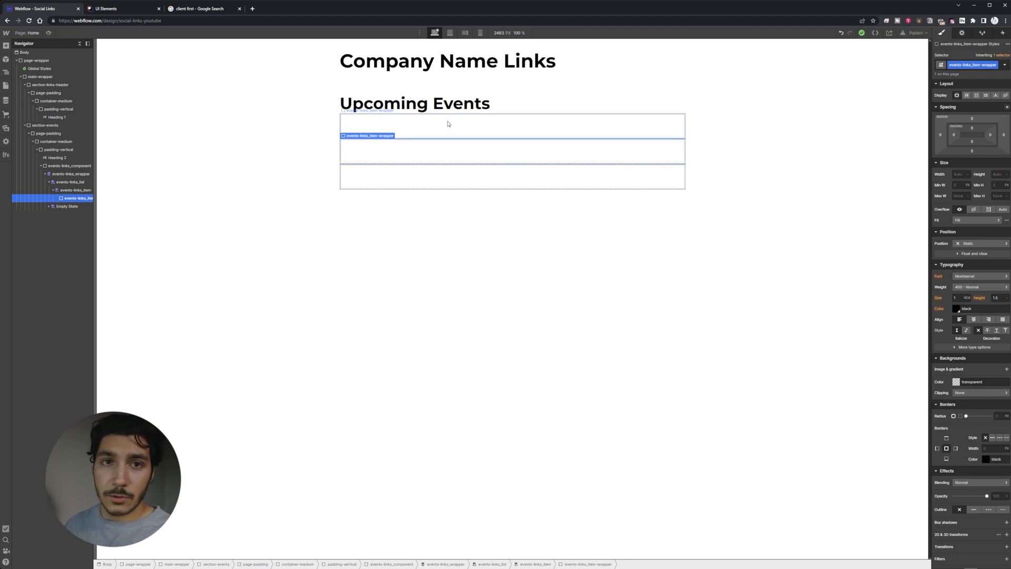
left_click(454, 130)
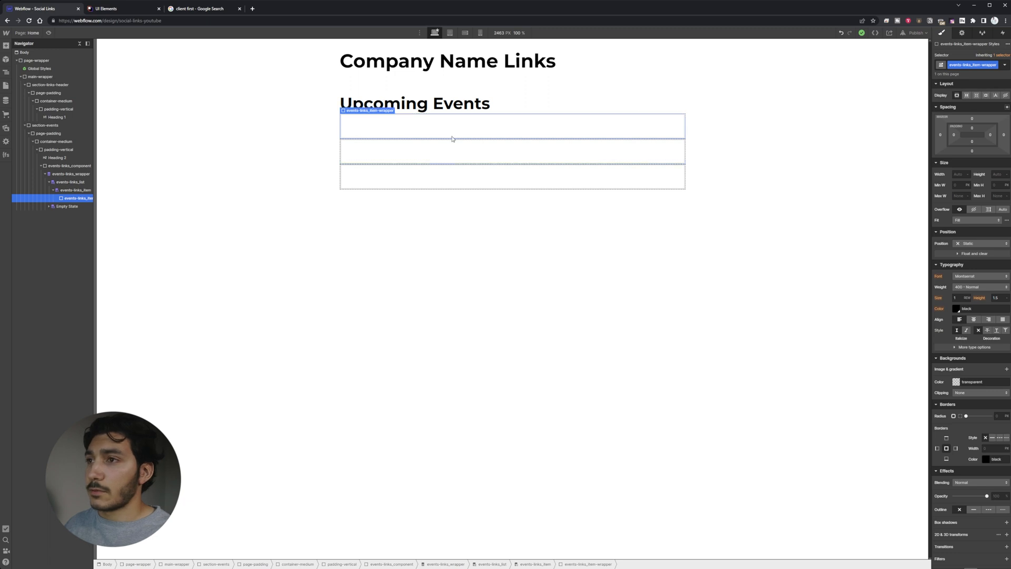
left_click(454, 150)
left_click(473, 129)
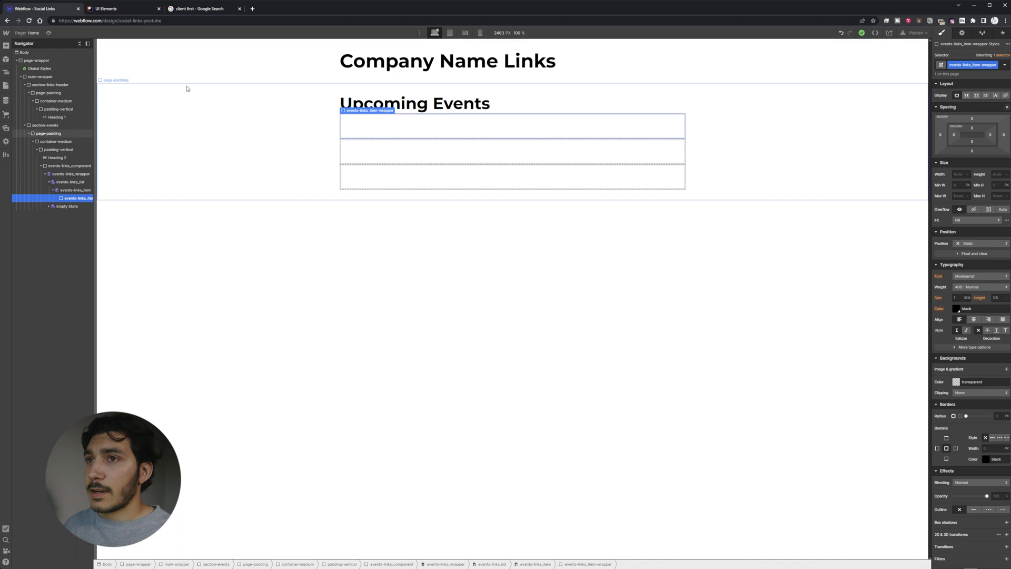
left_click(7, 102)
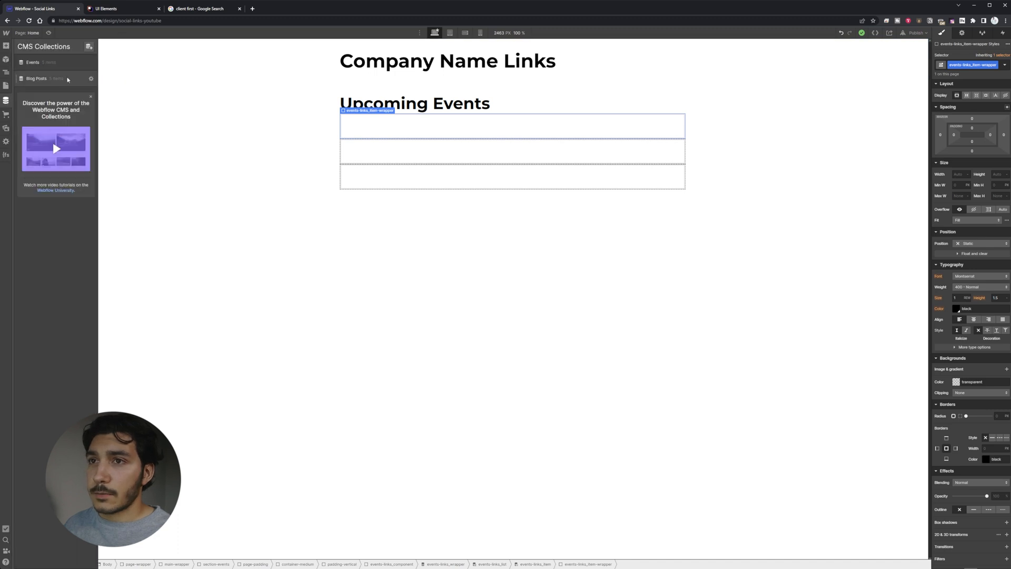
Review the Events collection's fields in its settings, cancel, and return to the canvas
left_click(48, 62)
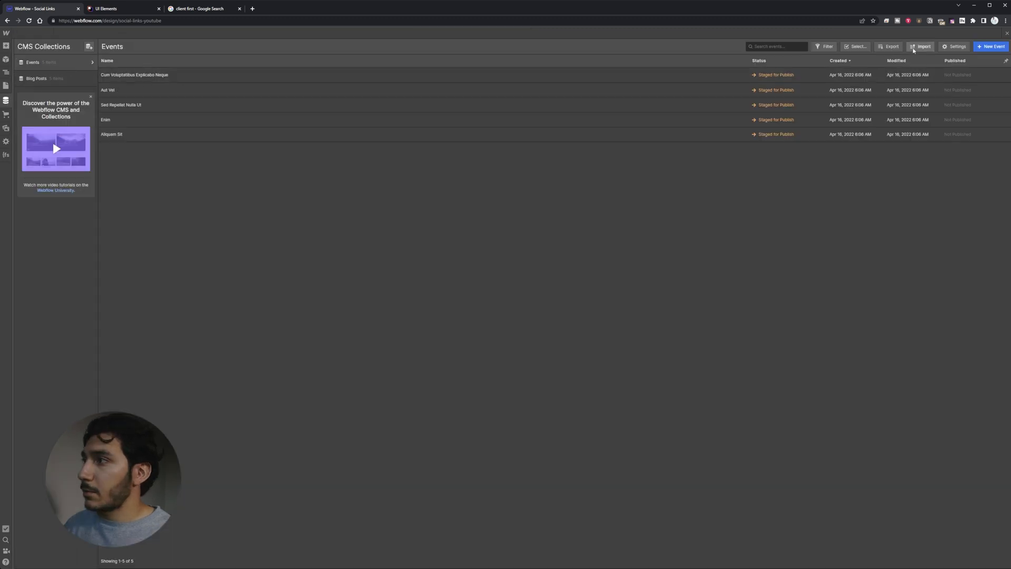
left_click(955, 46)
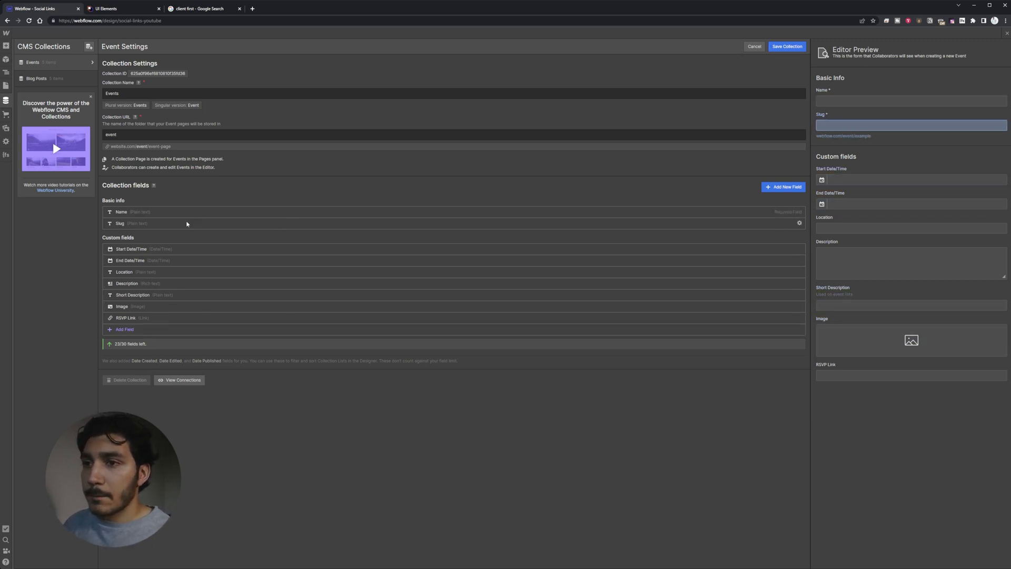
left_click(754, 47)
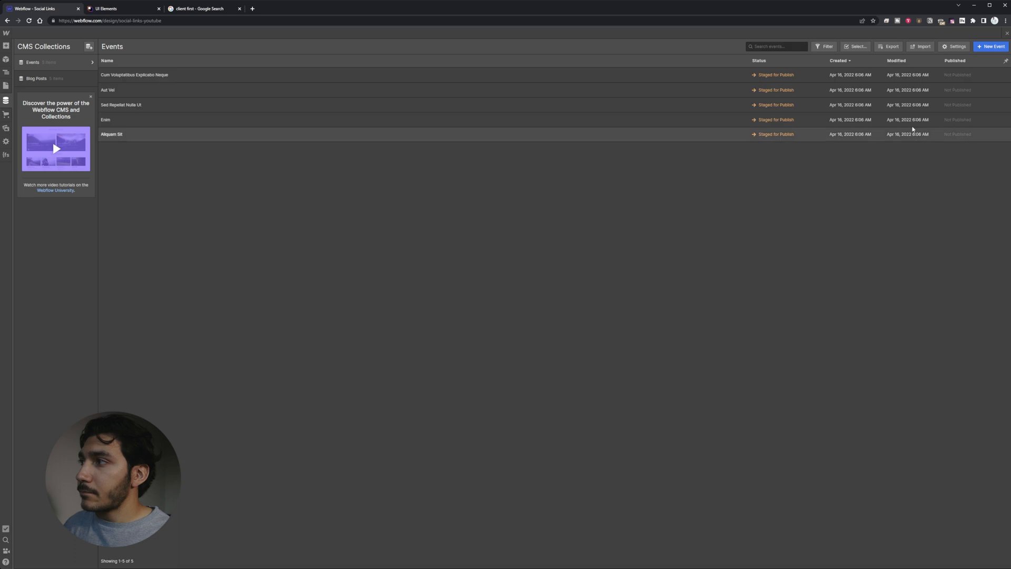
left_click(1007, 33)
Add a Div Block inside each event item with the image-wrapper-1-1 square class
key("z")
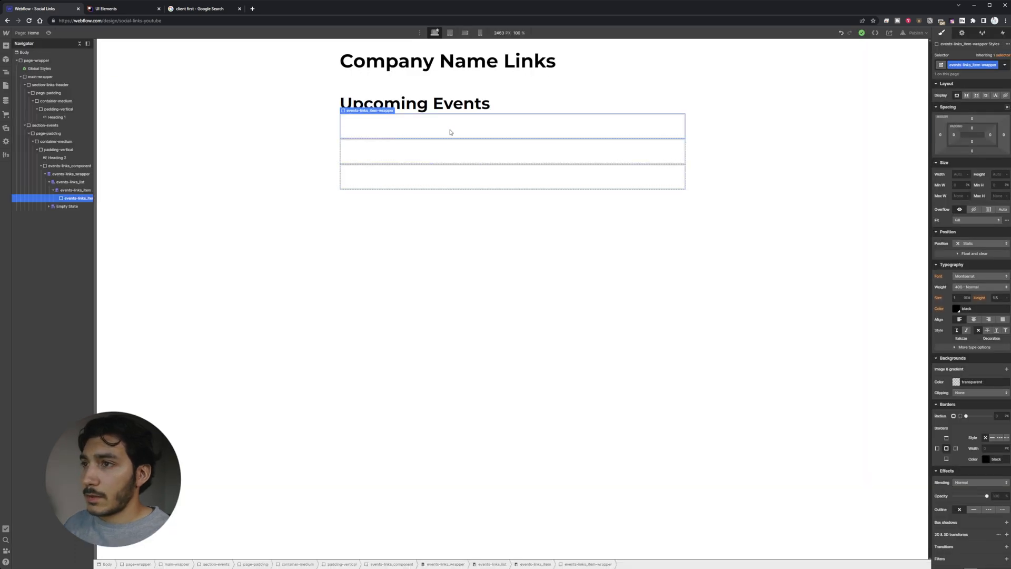
key("ctrl+e")
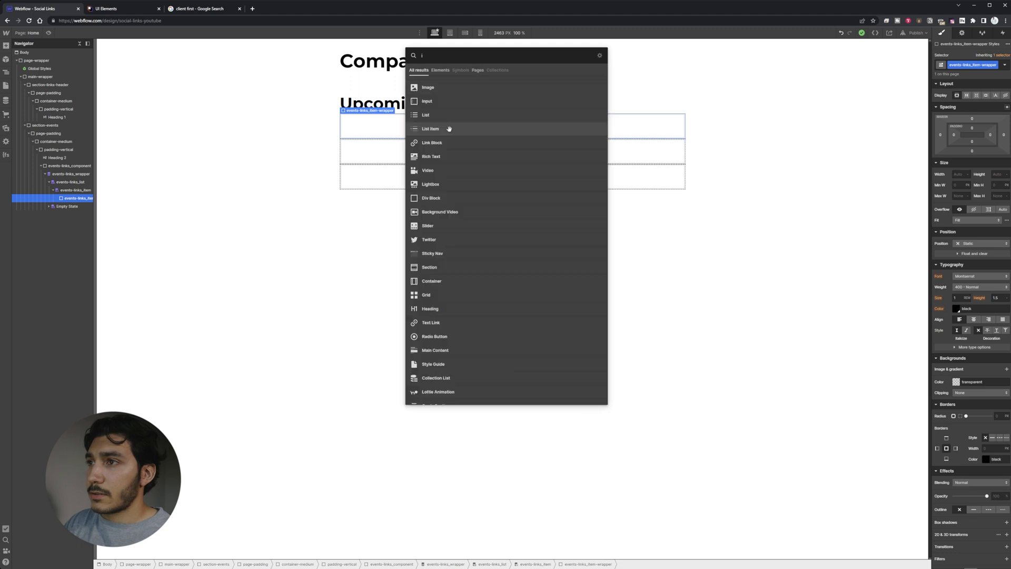
type("div")
key("Return")
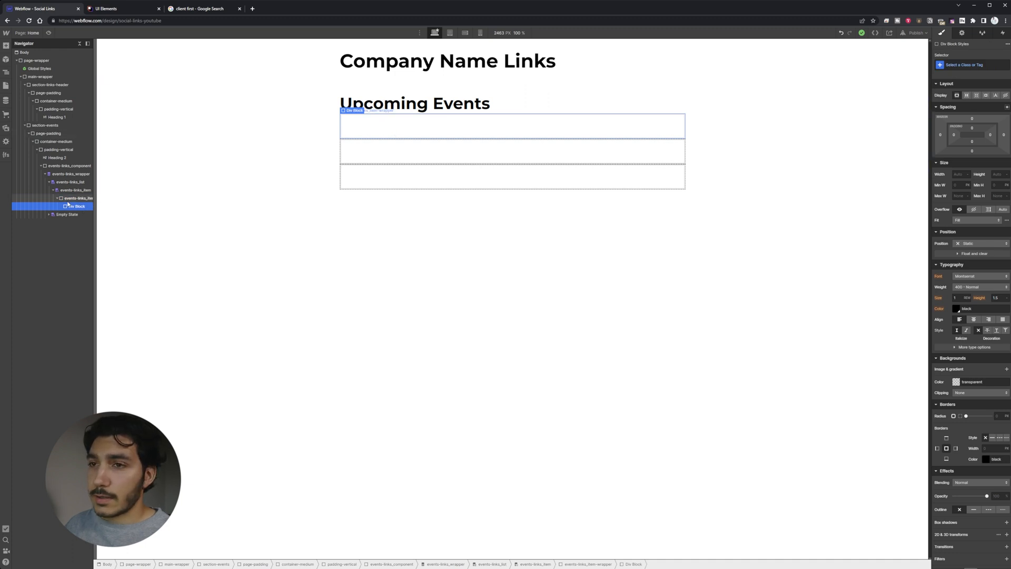
left_click(978, 65)
type("imag")
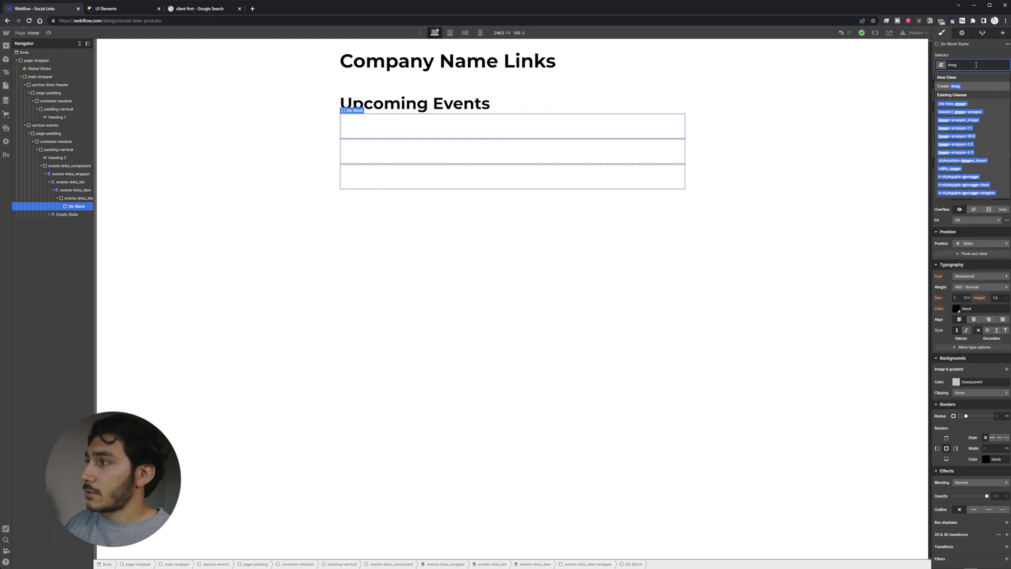
left_click(960, 129)
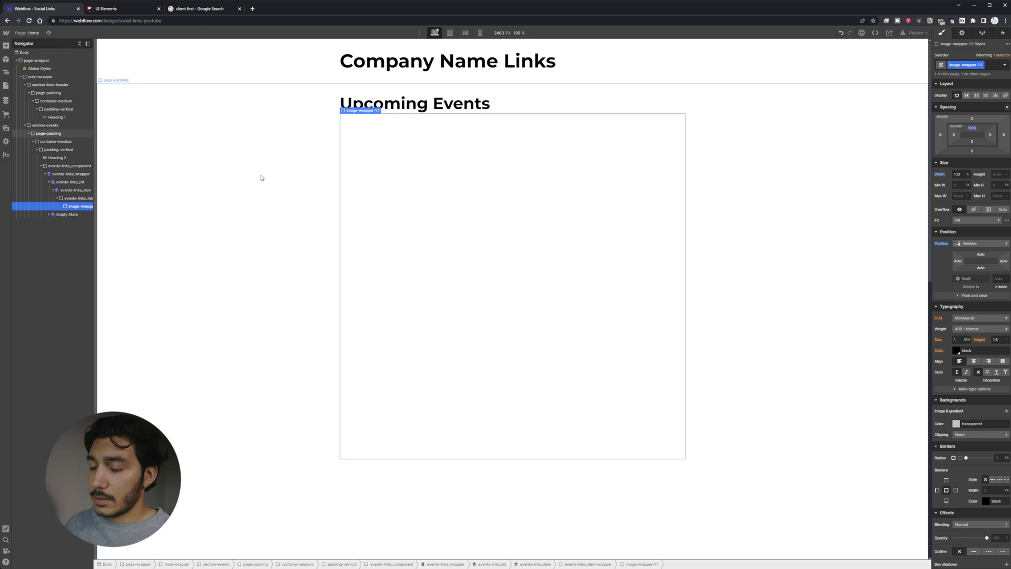
Place an Image in the square box bound to the Events collection's Image field
key("ctrl+e")
type("img")
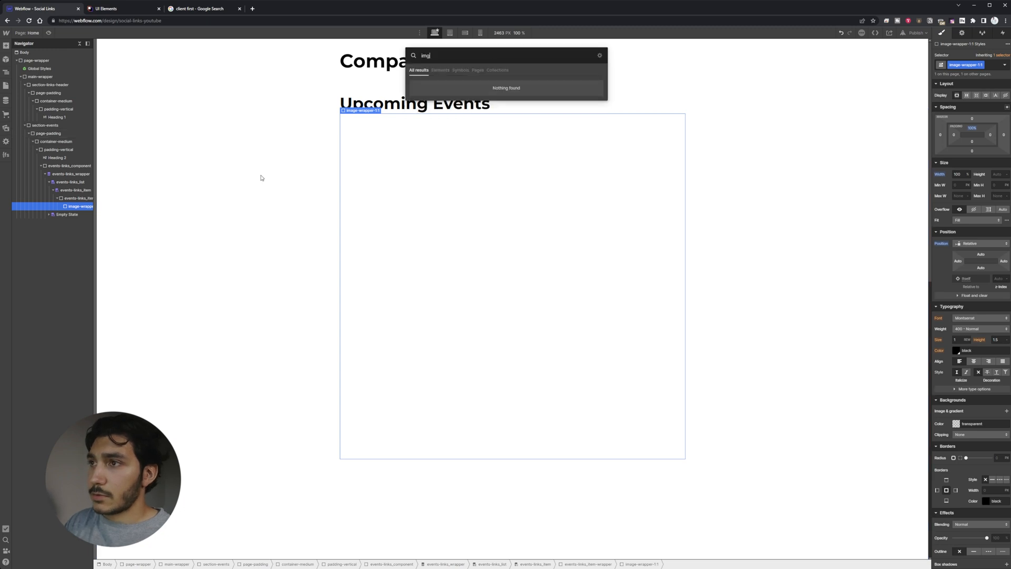
key("BackSpace")
key("Return")
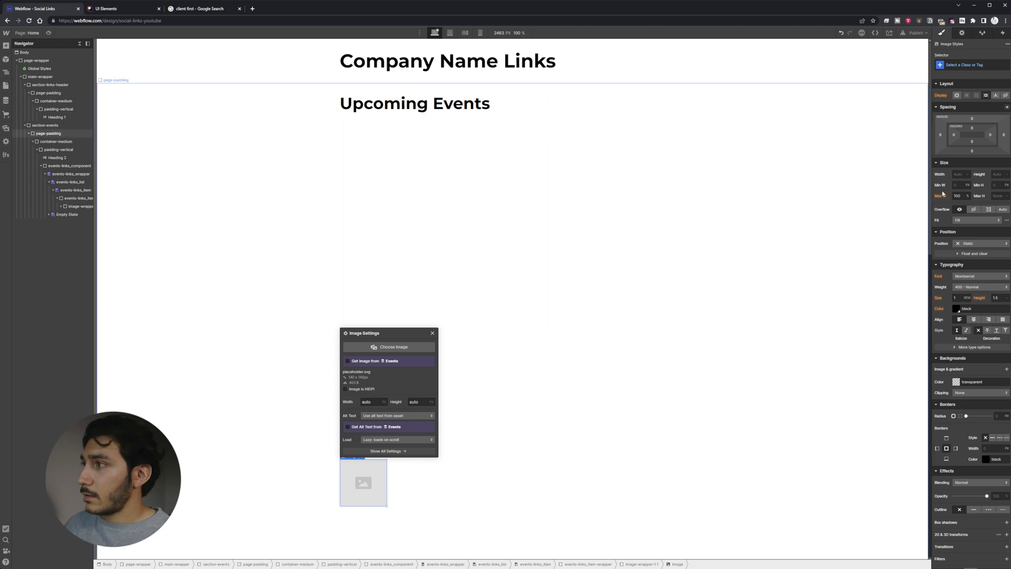
left_click(379, 361)
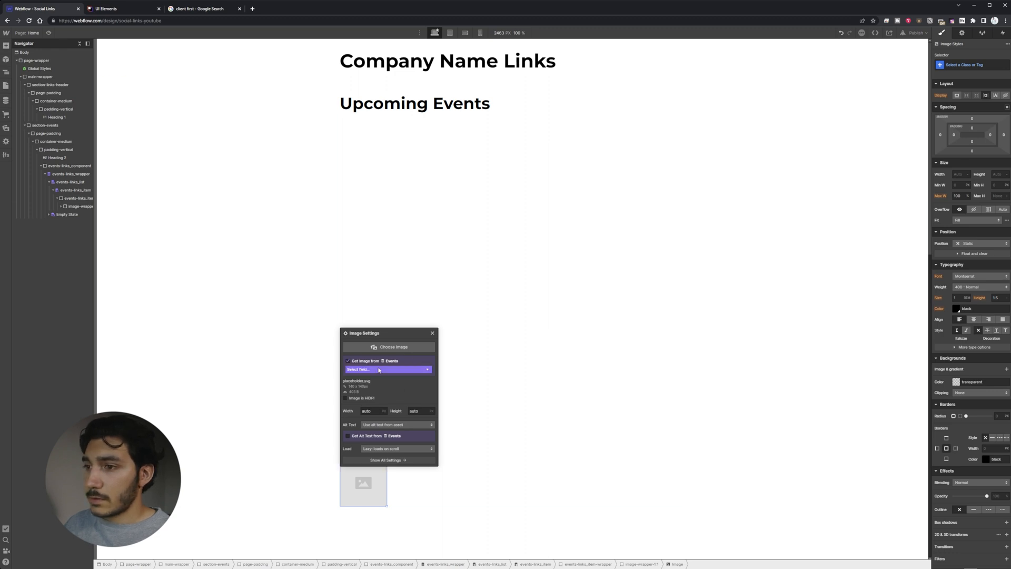
left_click(424, 385)
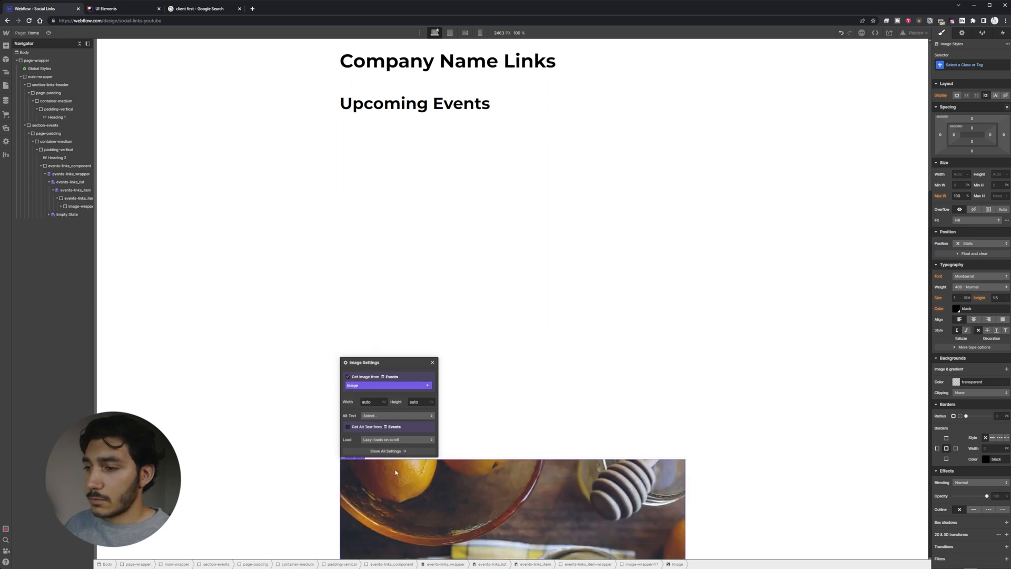
Give the image the image-wrapper_image class so it fills its box
left_click(980, 66)
type("img")
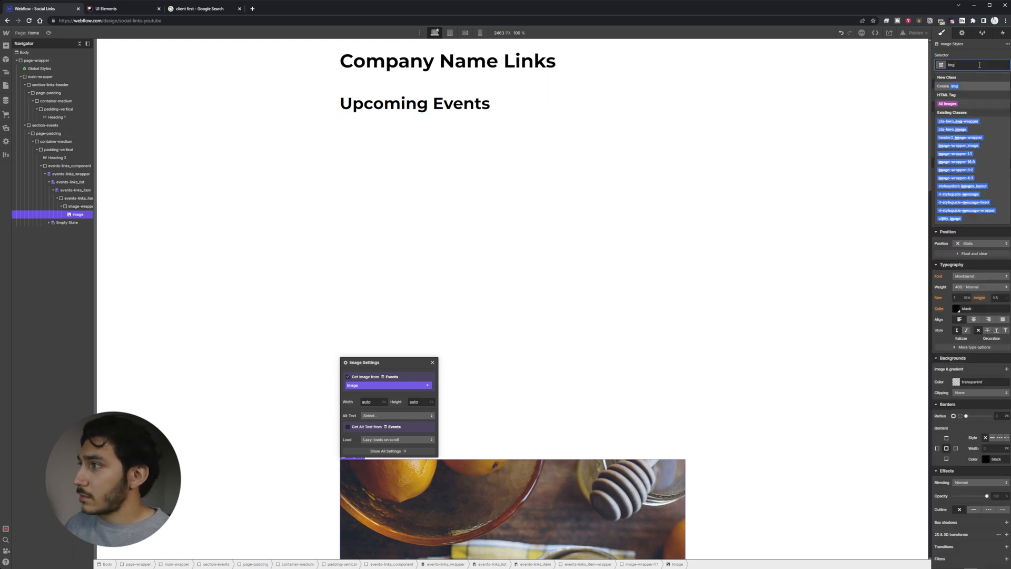
left_click(980, 147)
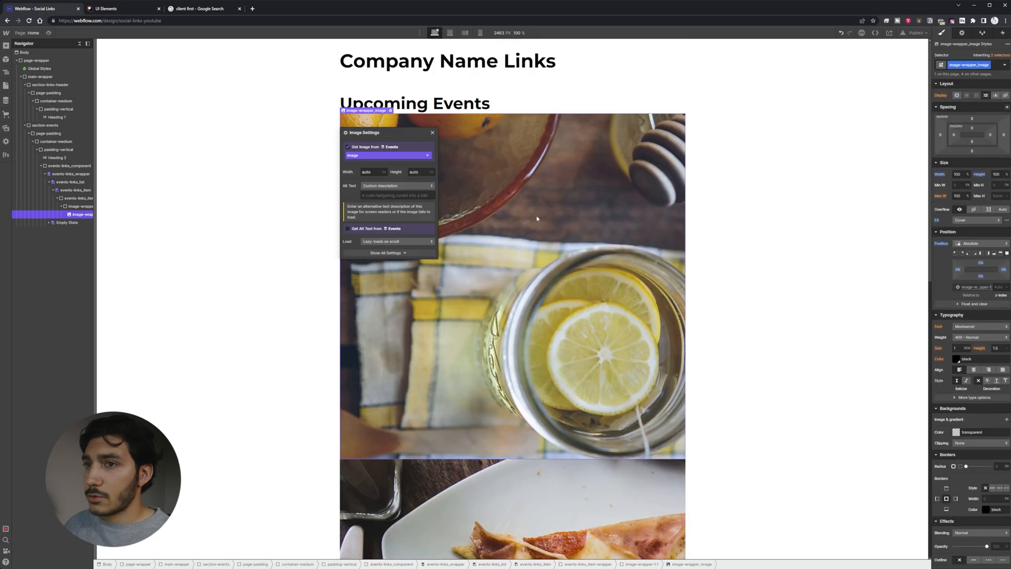
left_click(78, 198)
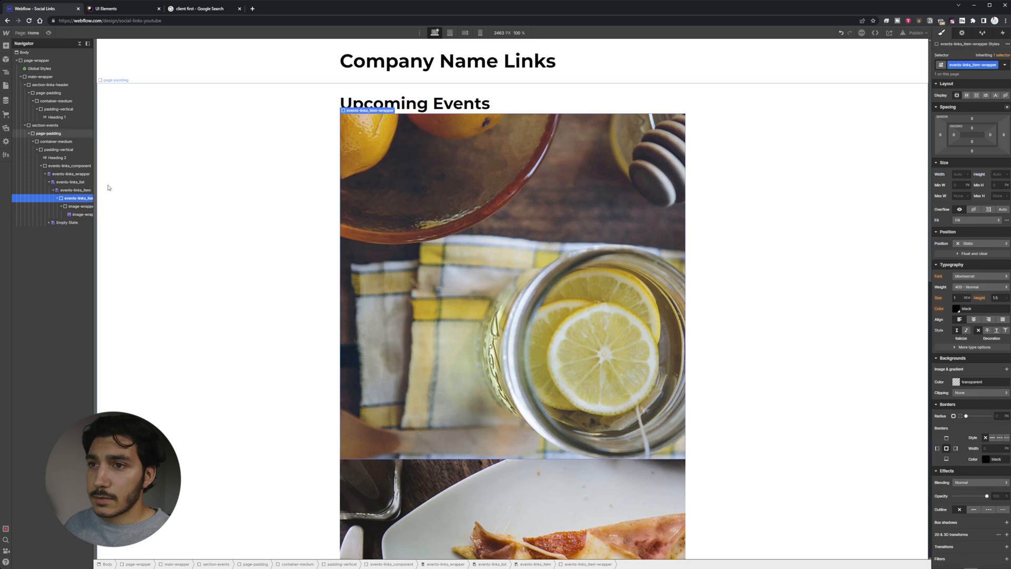
scroll(463, 320, "down", 3)
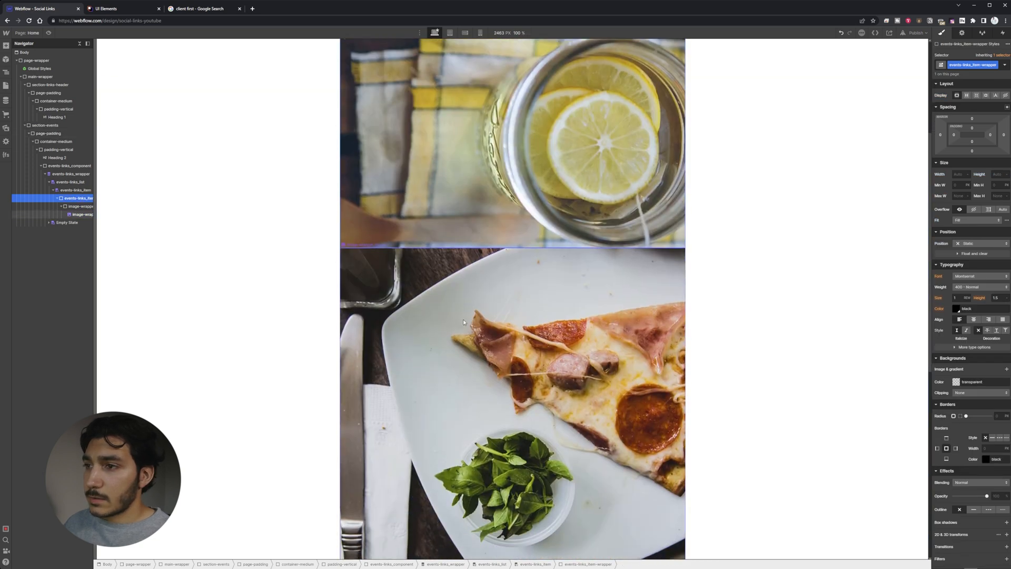
scroll(463, 319, "up", 3)
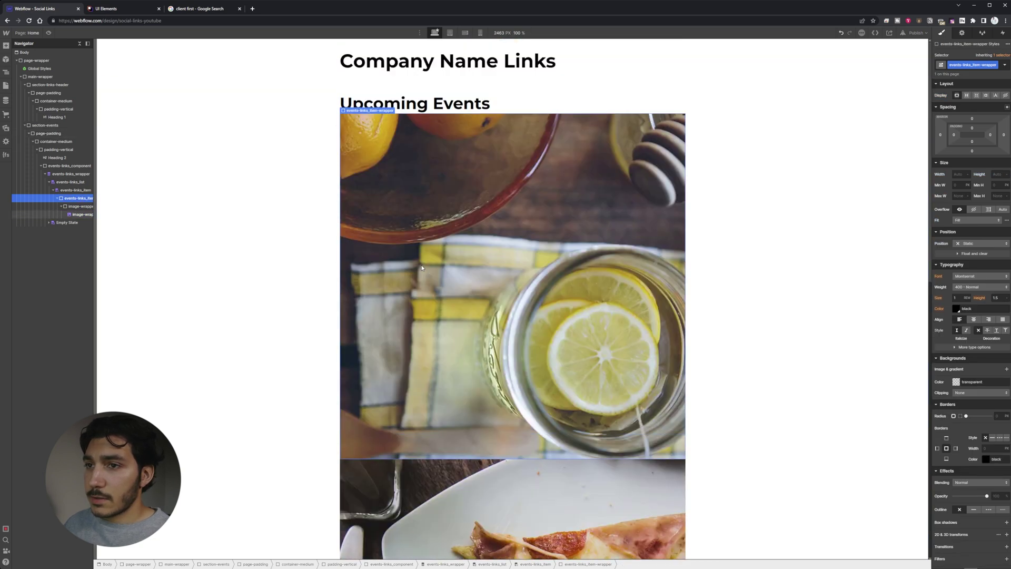
Give the event item wrapper 2rem top padding, then reselect it for the next element
left_click(986, 132)
type("2")
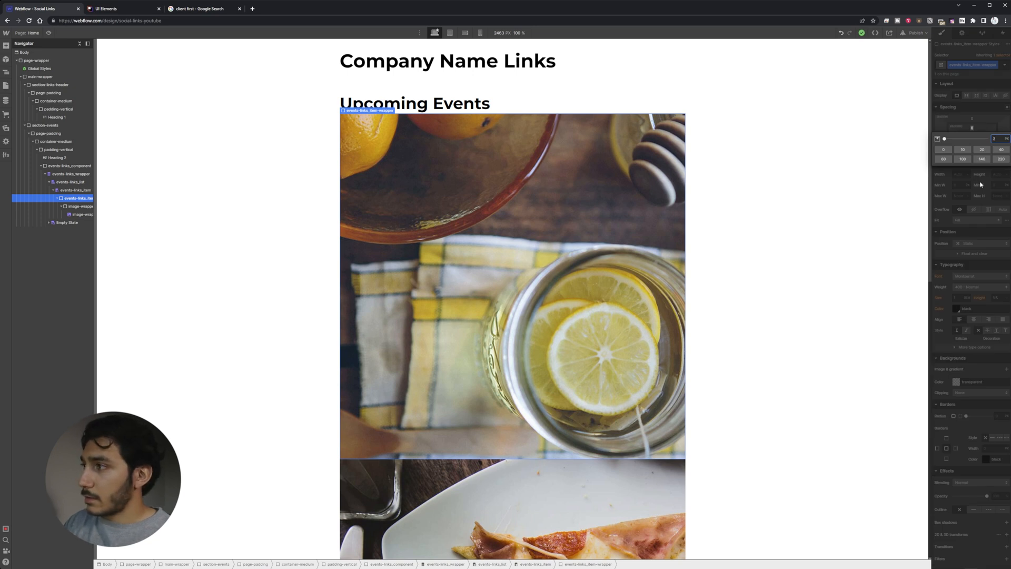
key("Return")
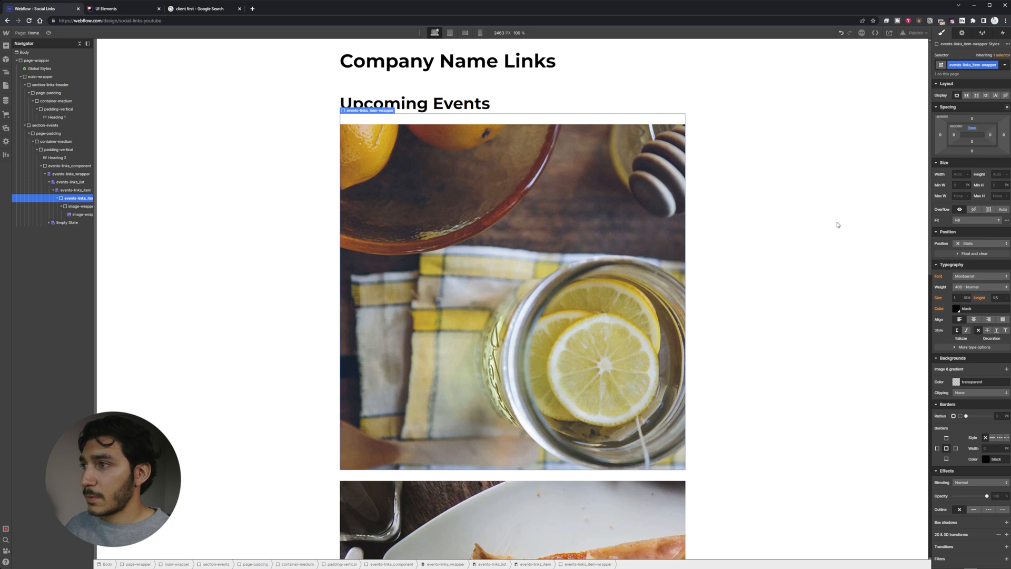
left_click(468, 176)
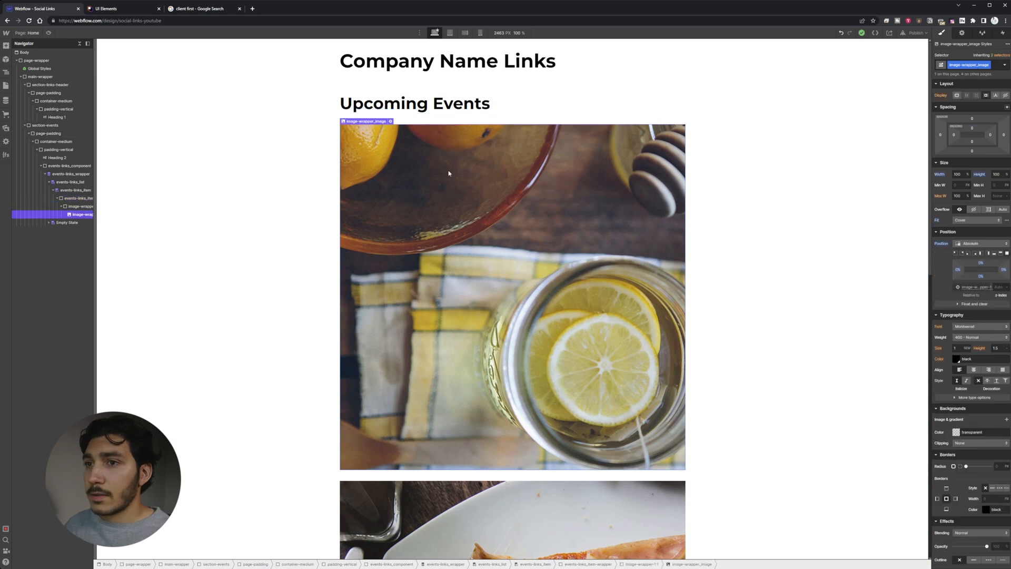
left_click(78, 207)
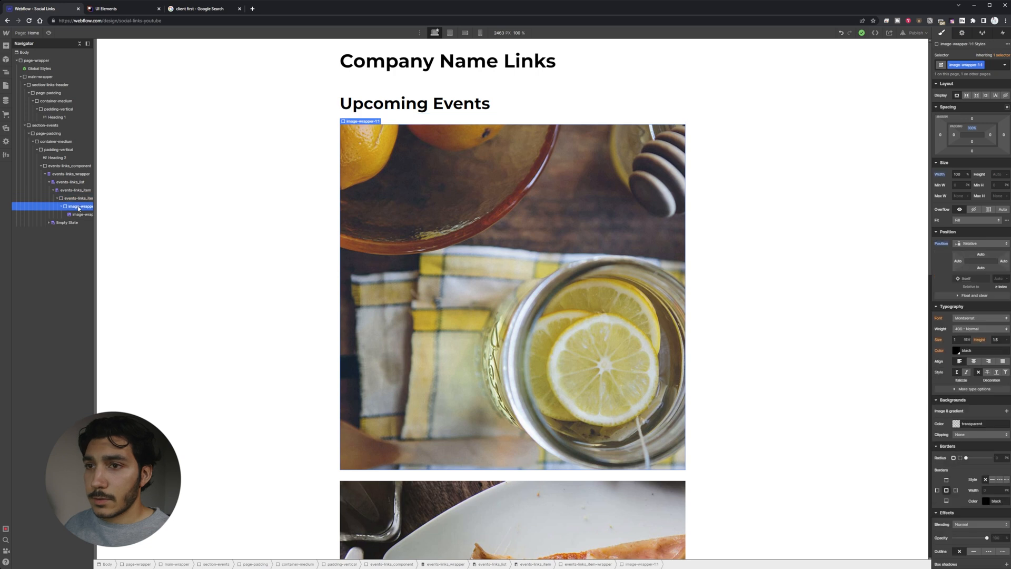
key("Up")
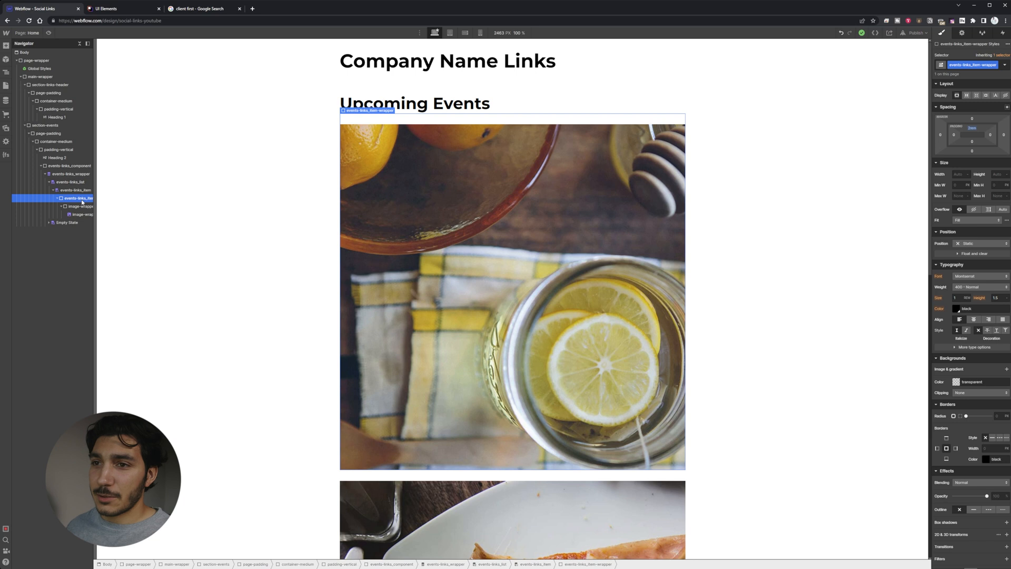
key("ctrl+e")
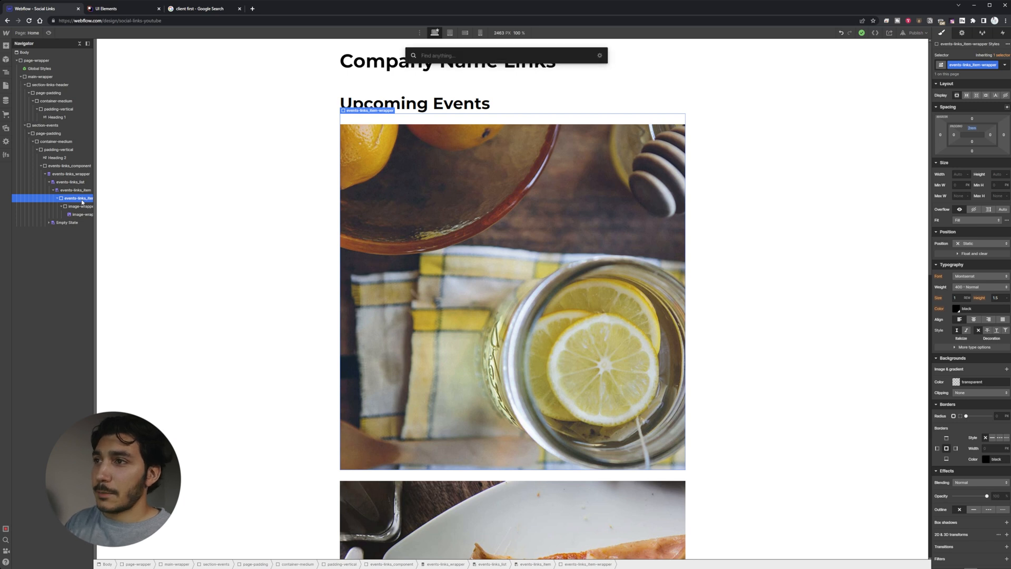
type("div")
Wrap each event image in a new events-links-image_wrapper div placed above it
key("Return")
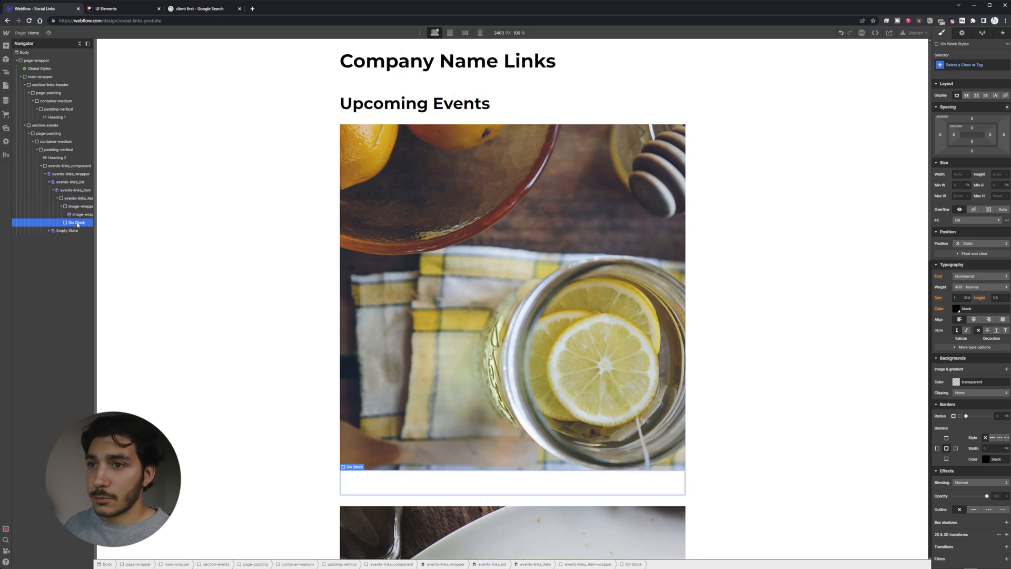
left_click_drag(76, 224, 71, 203)
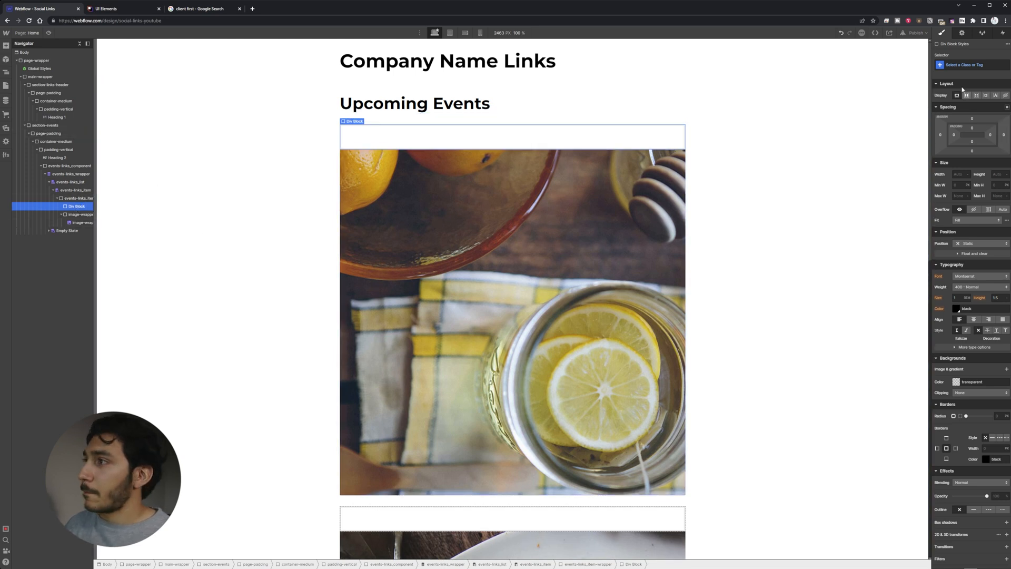
left_click(972, 66)
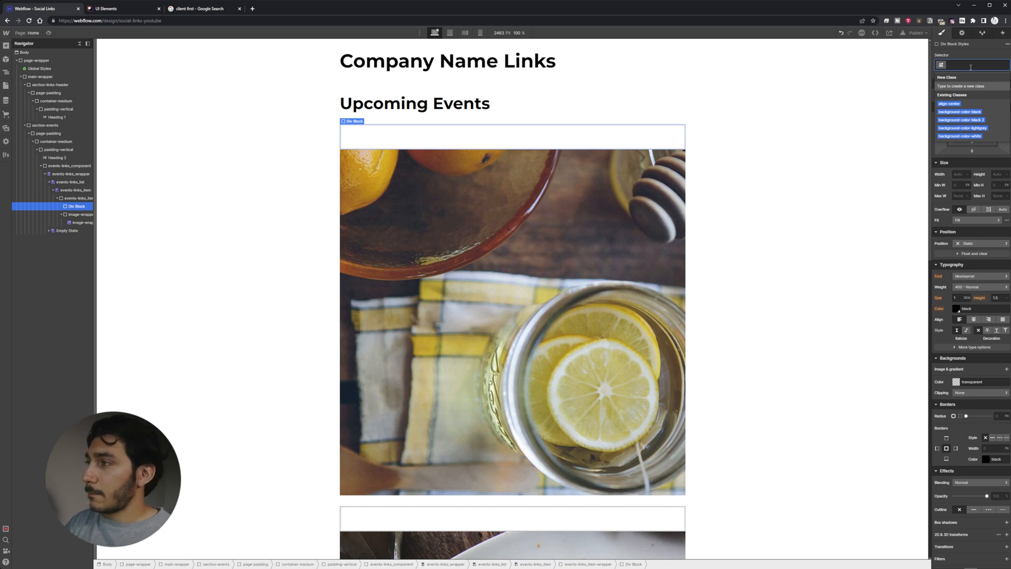
type("events-links_image_wrappe")
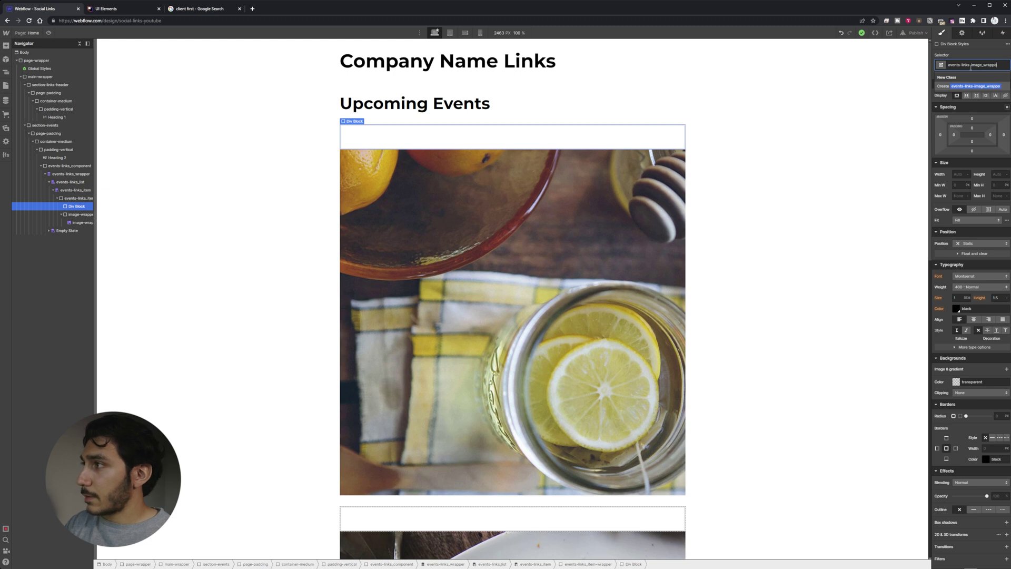
key("Return")
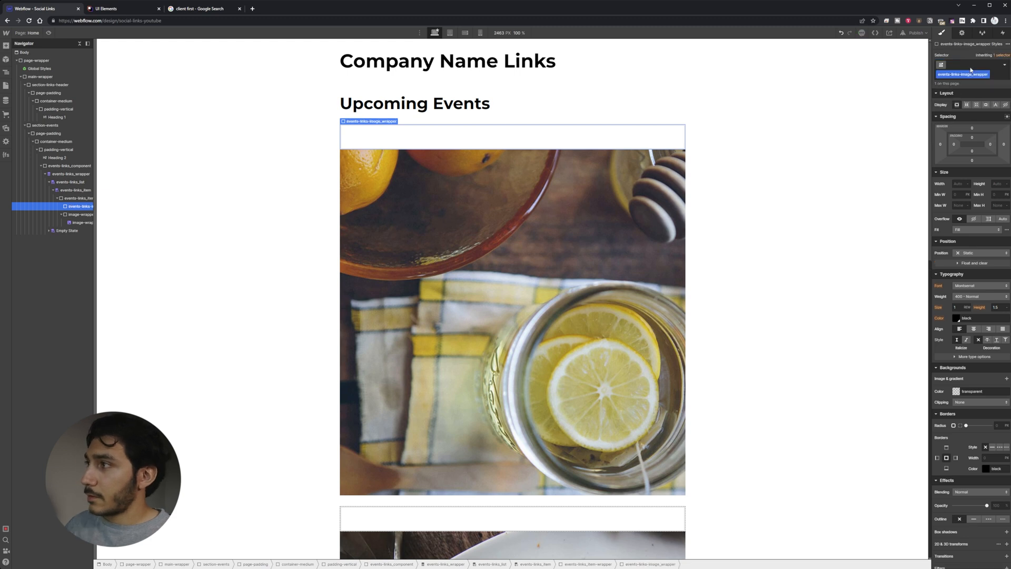
left_click_drag(79, 214, 82, 207)
Set the image wrapper width to 20%, shrinking the event images to thumbnails
left_click(81, 206)
type("20")
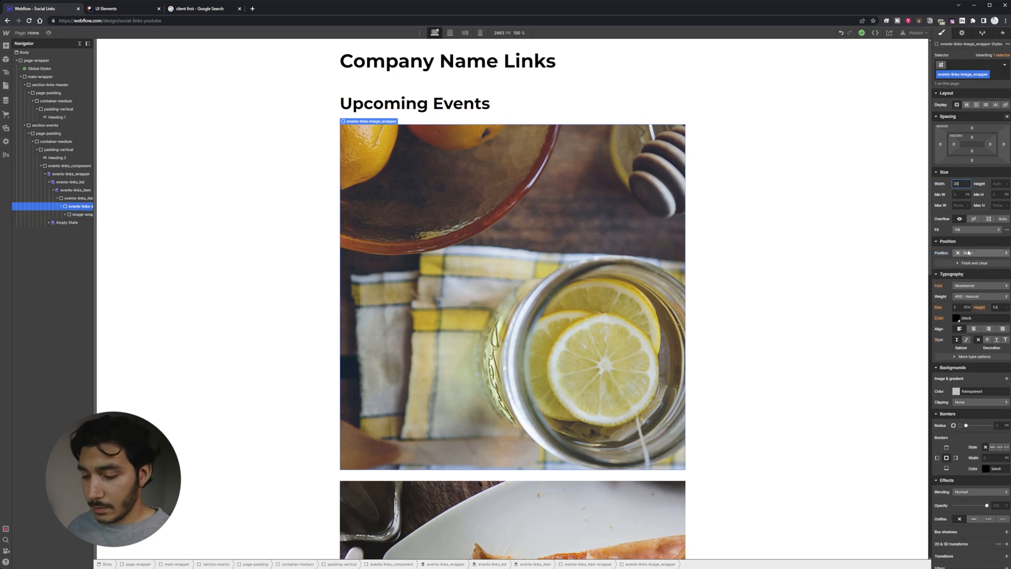
key("Return")
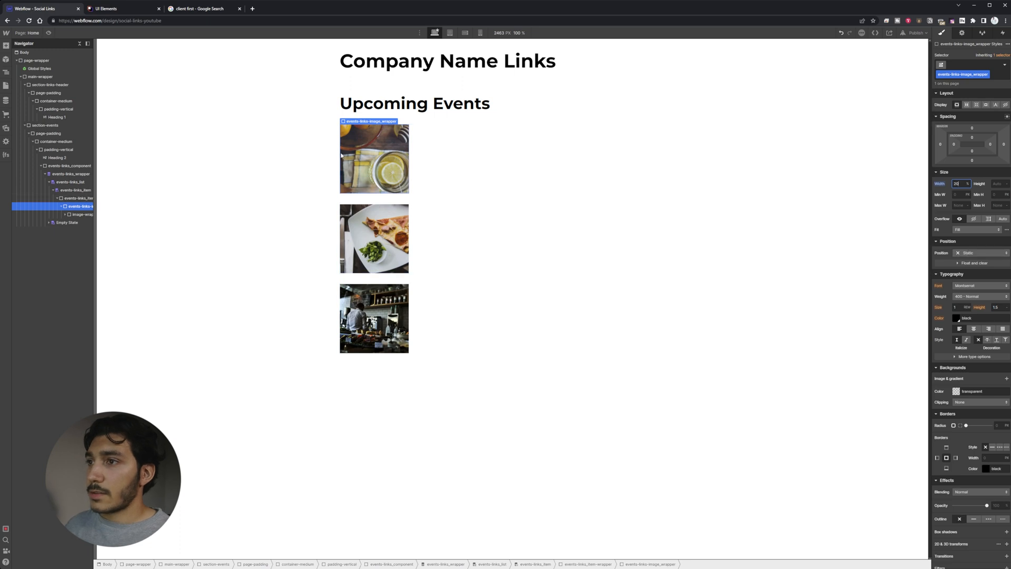
left_click(459, 168)
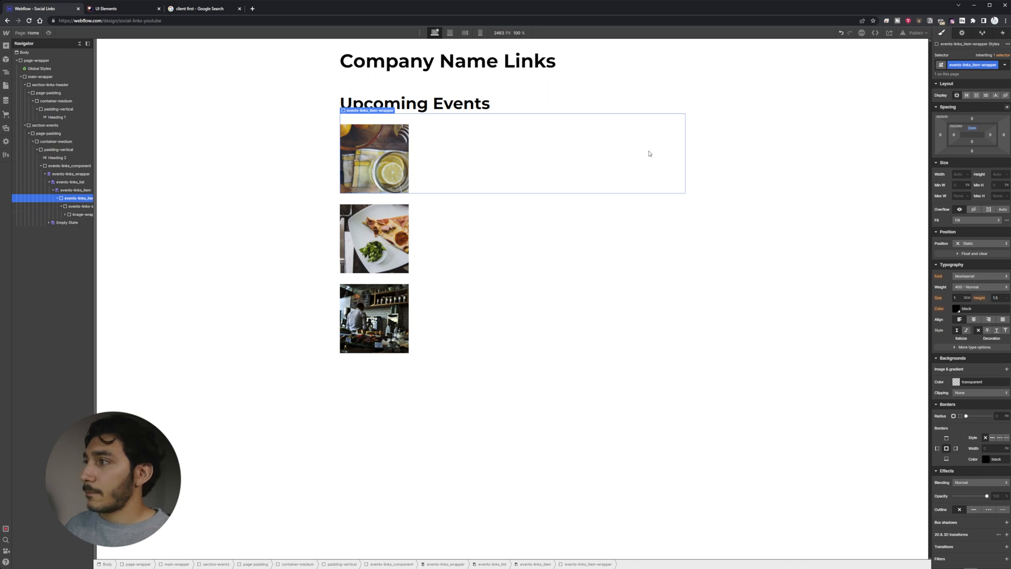
left_click(972, 144)
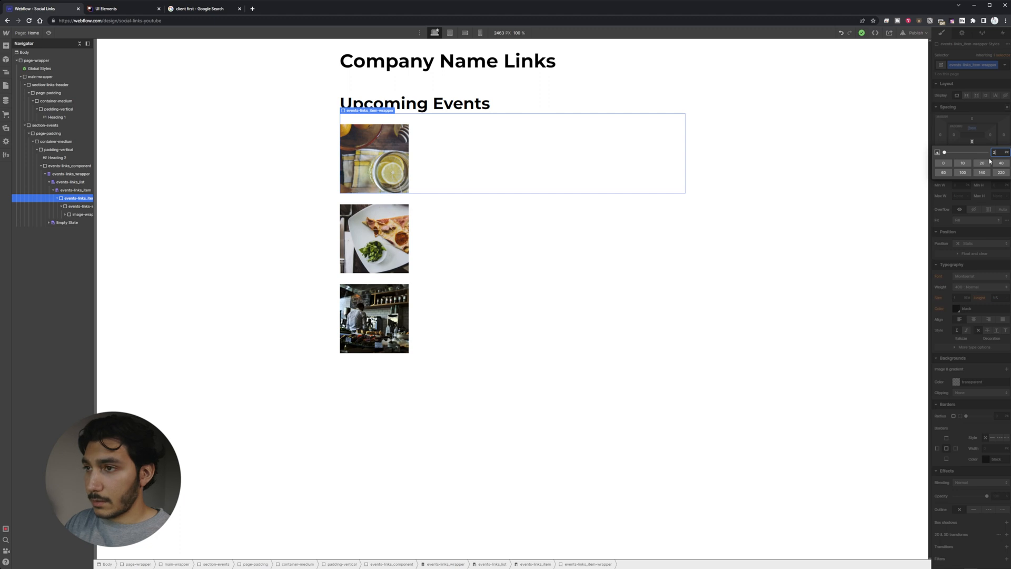
type("2rem")
Apply 2rem bottom padding to the events-links_item-wrapper
key("Return")
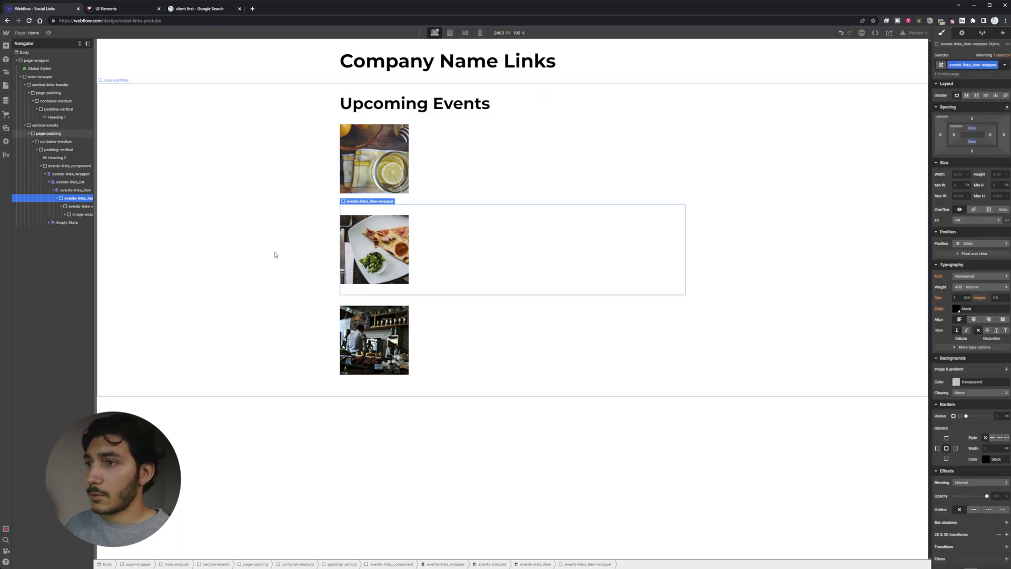
left_click(273, 250)
left_click(484, 178)
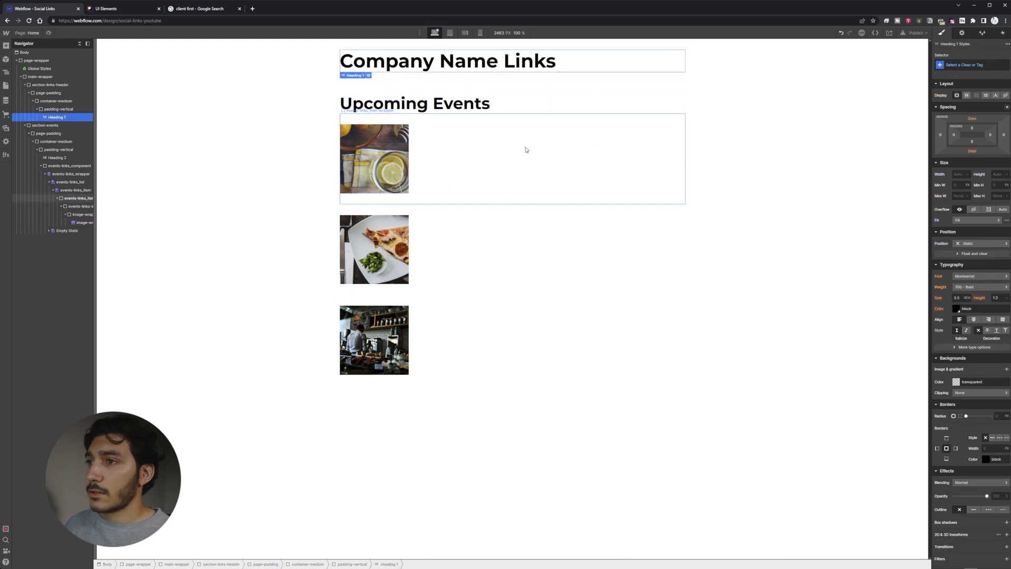
left_click(379, 158)
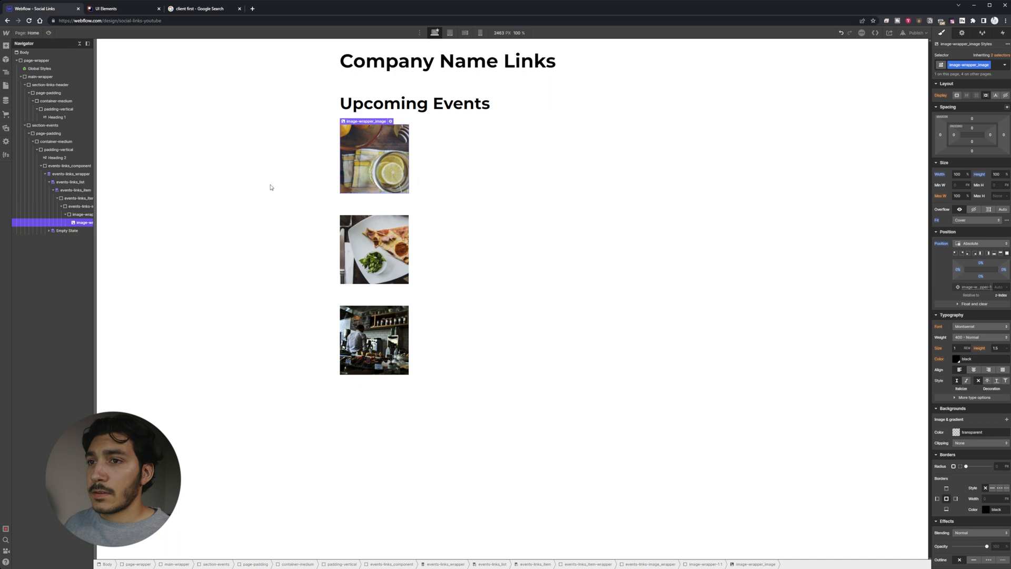
left_click(458, 183)
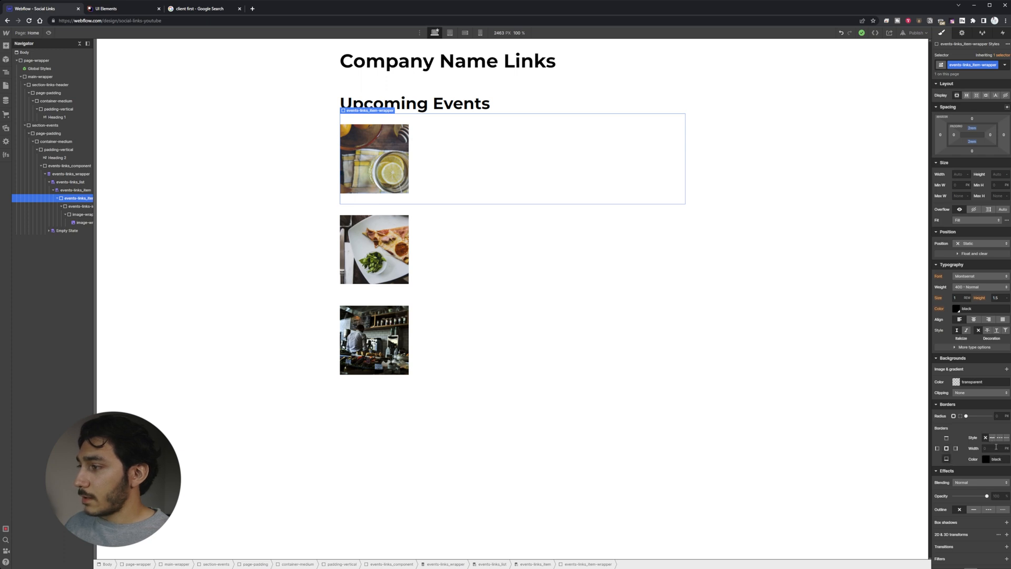
Add a solid 2 px bottom border beneath each event item as a divider
left_click(993, 438)
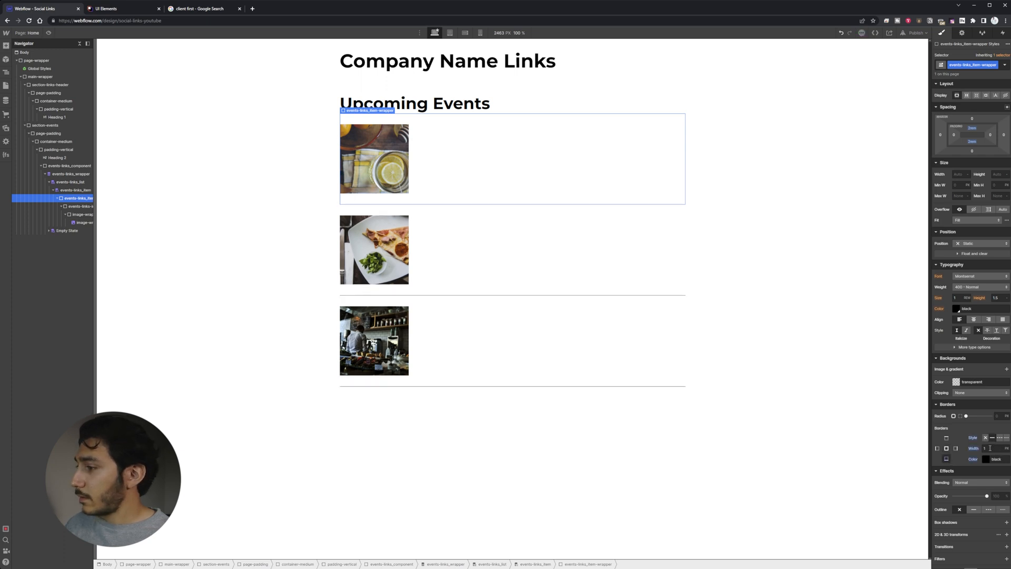
left_click(992, 448)
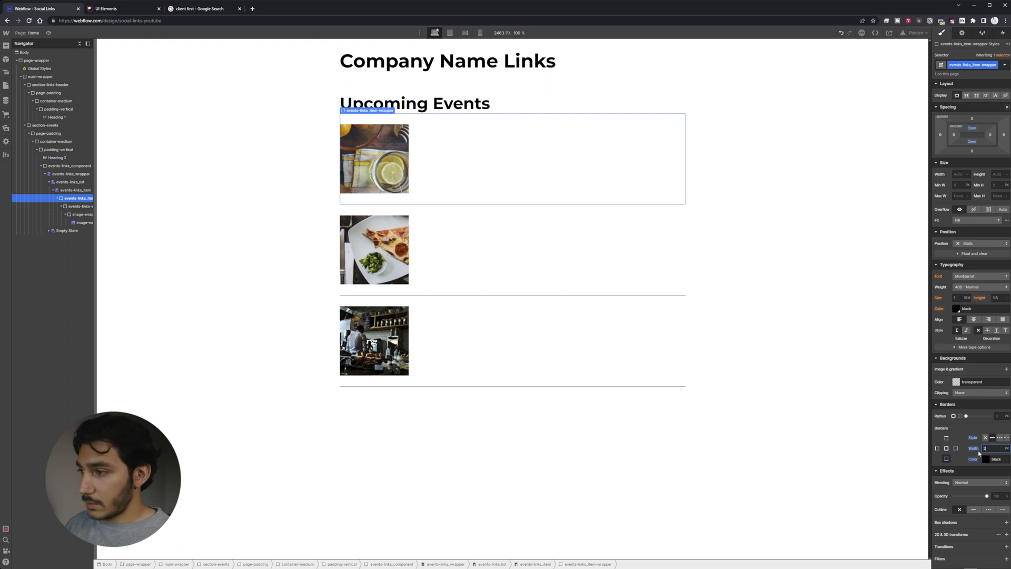
type("2")
left_click(244, 368)
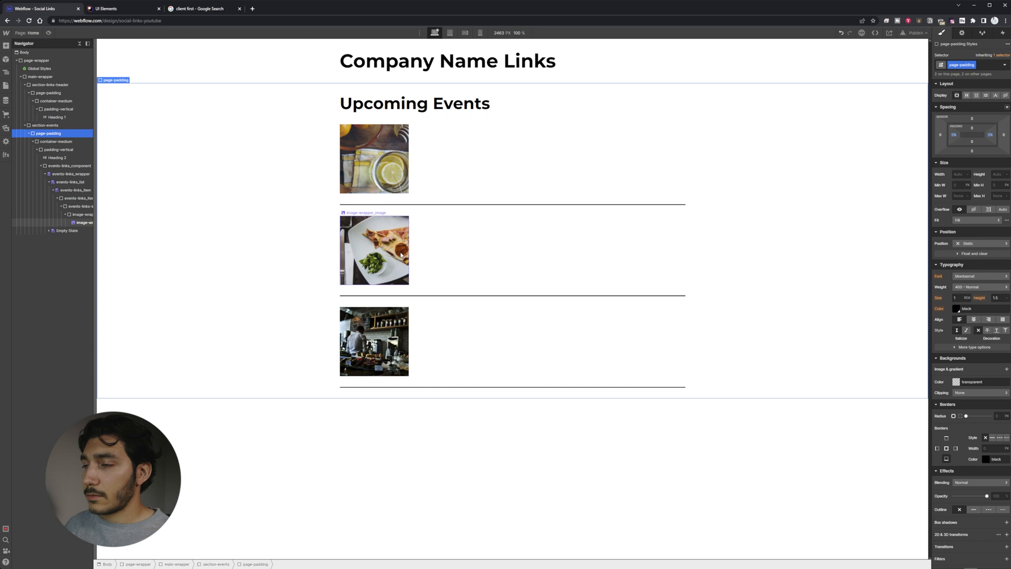
left_click(412, 132)
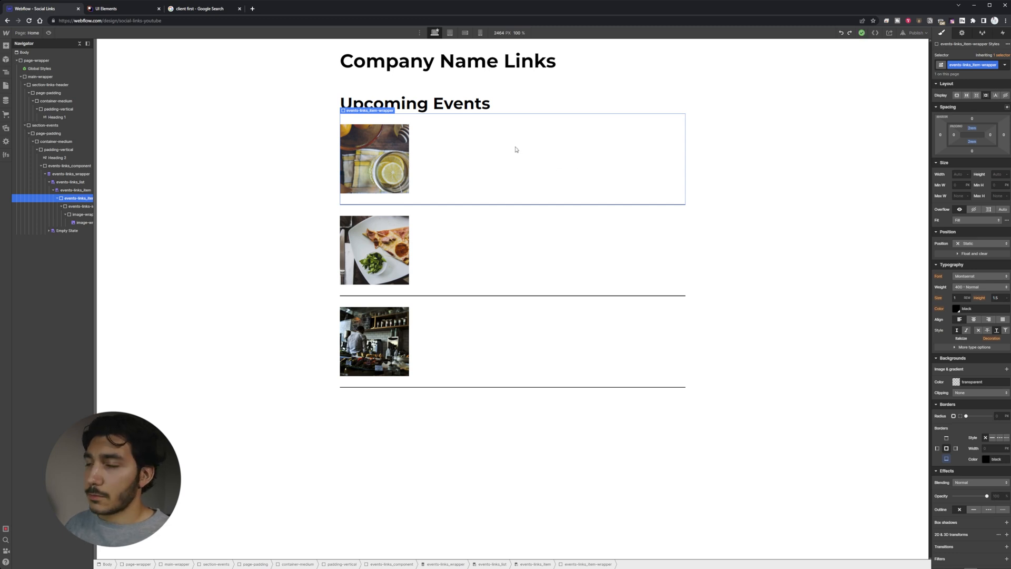
Insert a content div in each event item and lay the item's contents out in a row
left_click(405, 150)
left_click(440, 148)
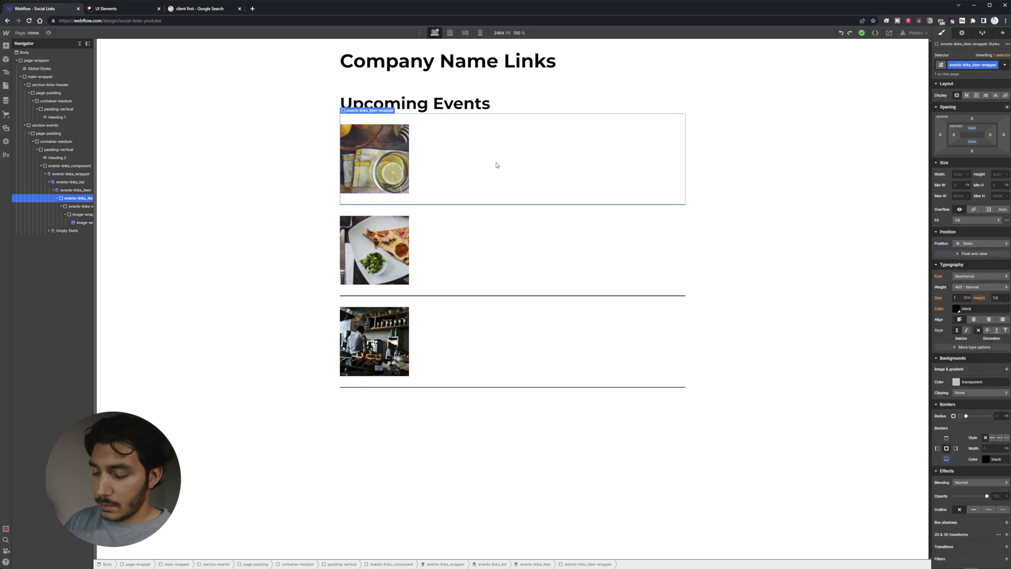
key("ctrl+k")
type("d")
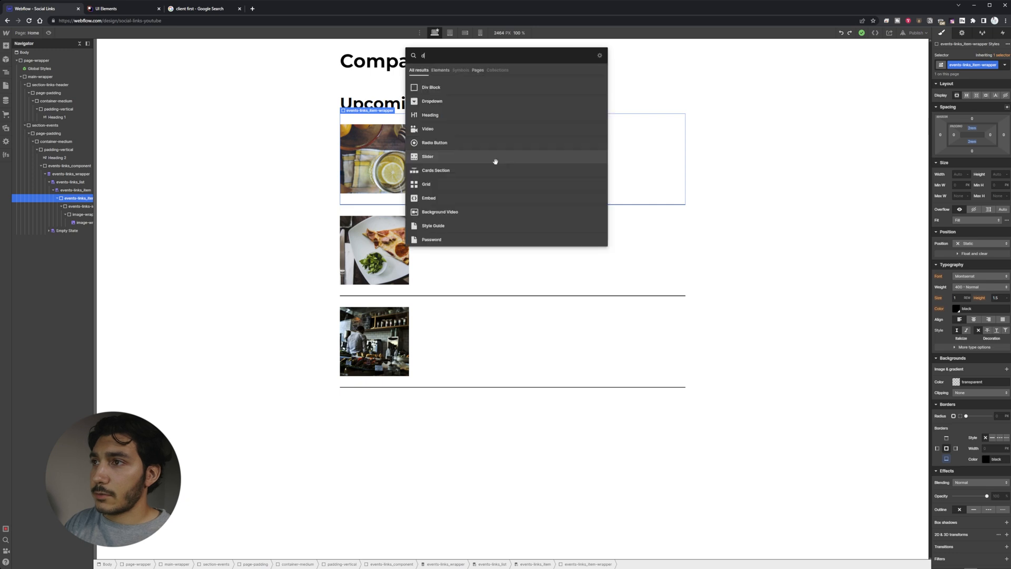
type("iv")
key("Return")
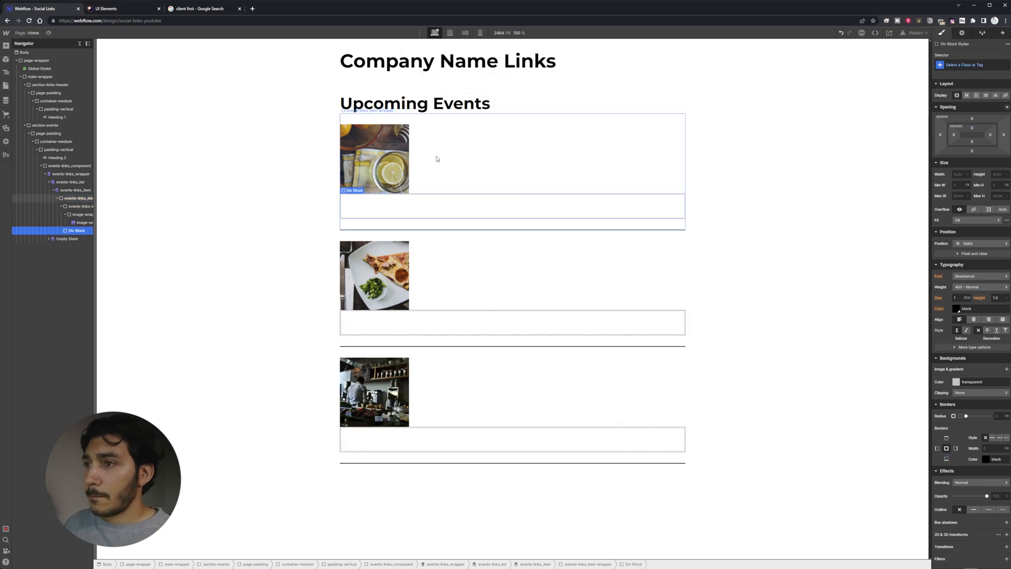
left_click(984, 64)
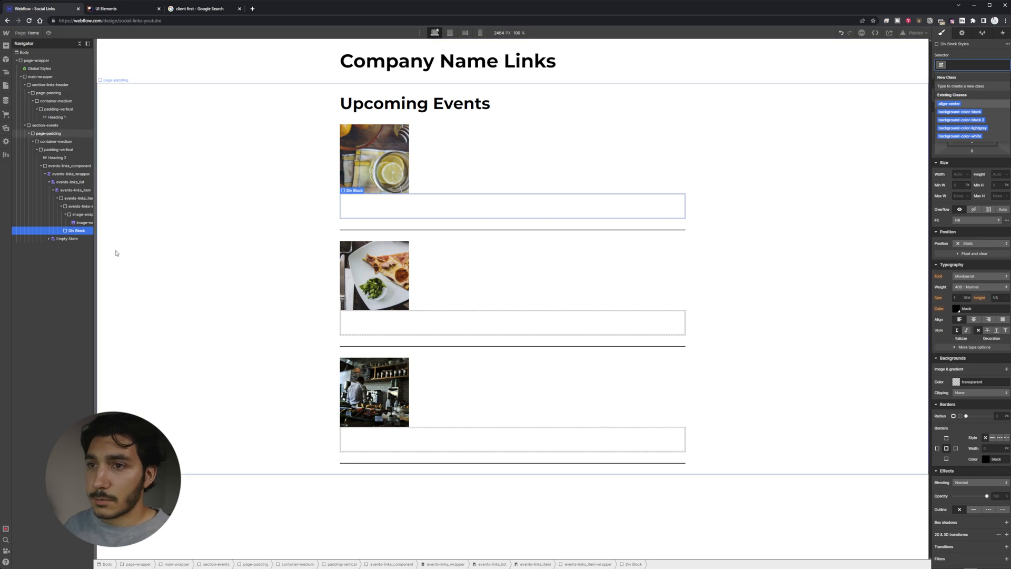
left_click(79, 198)
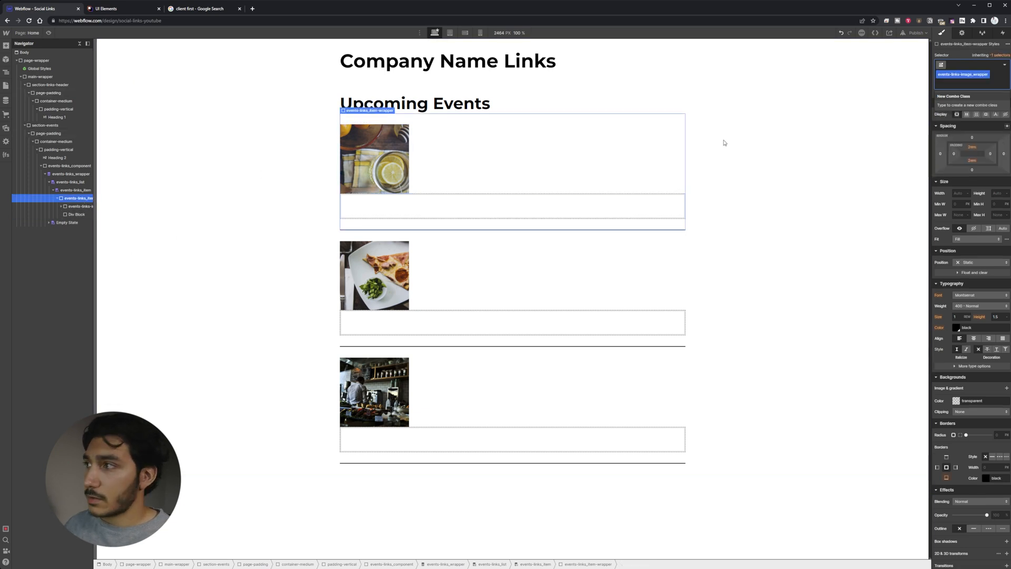
left_click(965, 119)
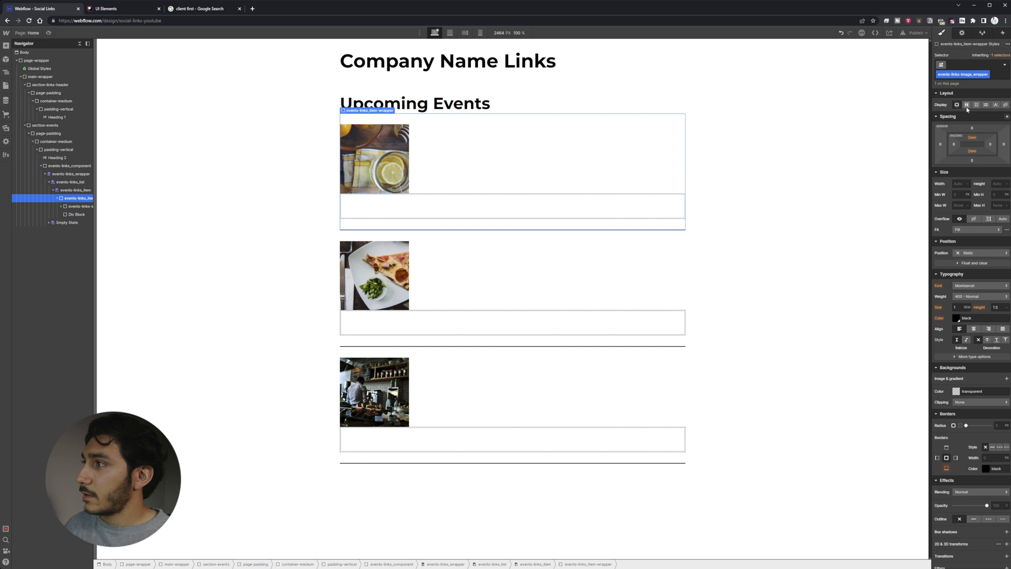
left_click(968, 95)
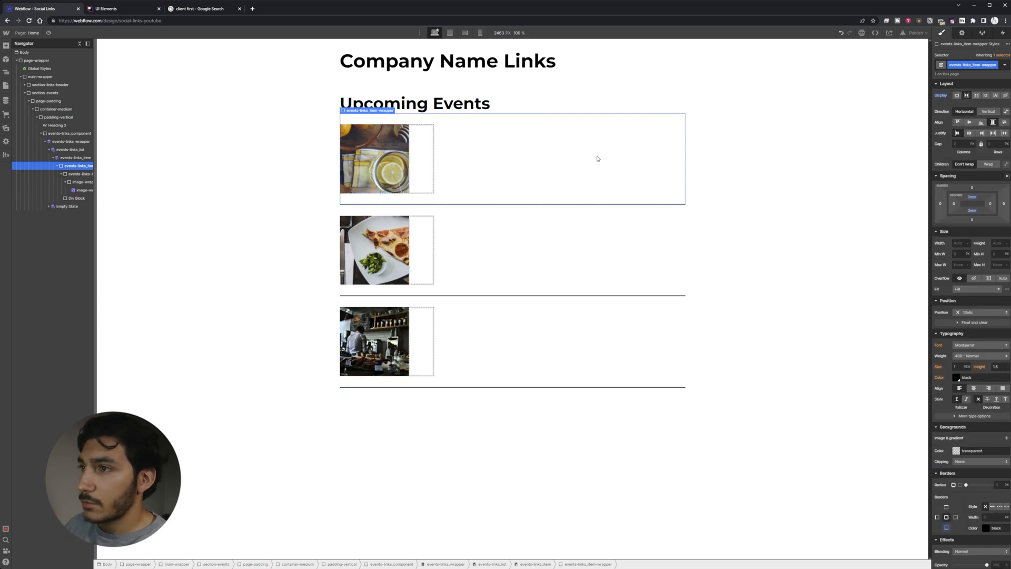
Class the div events-links_content, set it to grow across the row with 1rem left padding
left_click(418, 162)
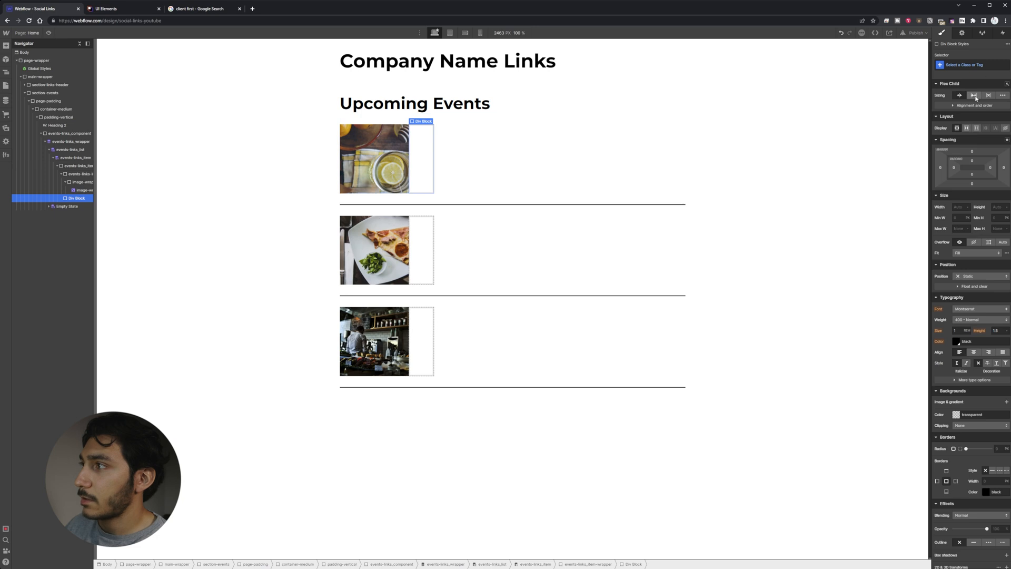
left_click(976, 64)
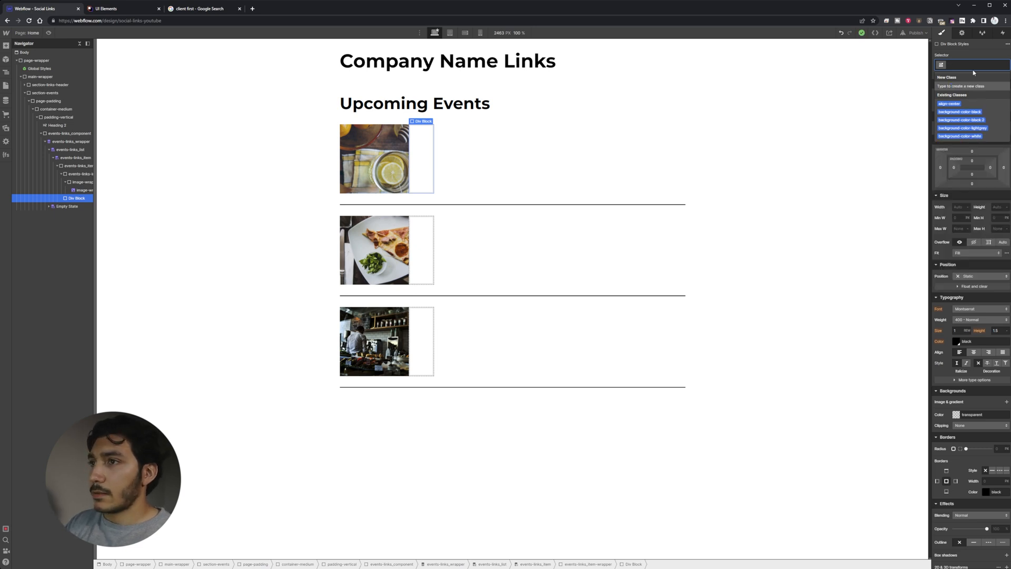
type("events-links")
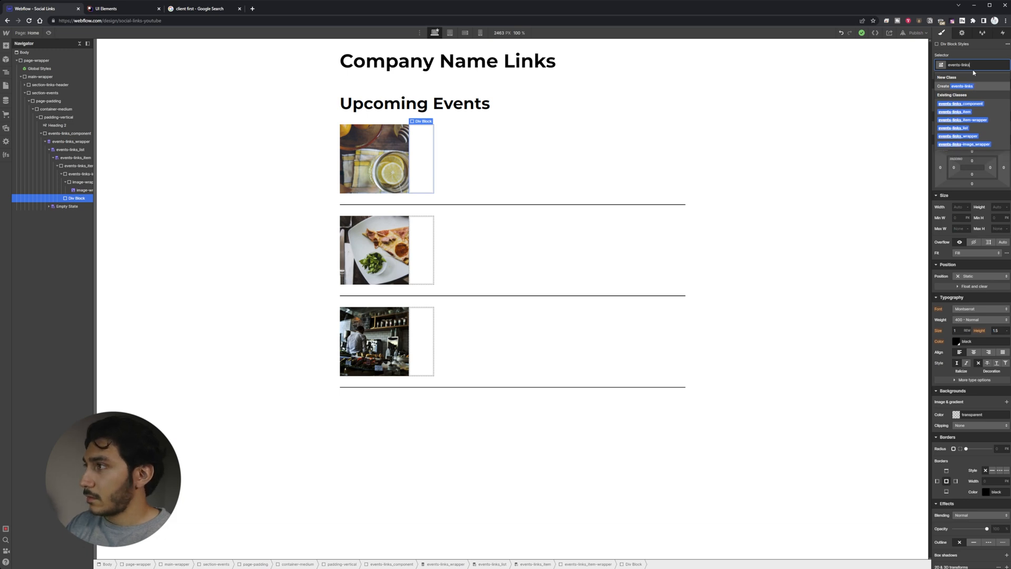
type("_content")
key("Return")
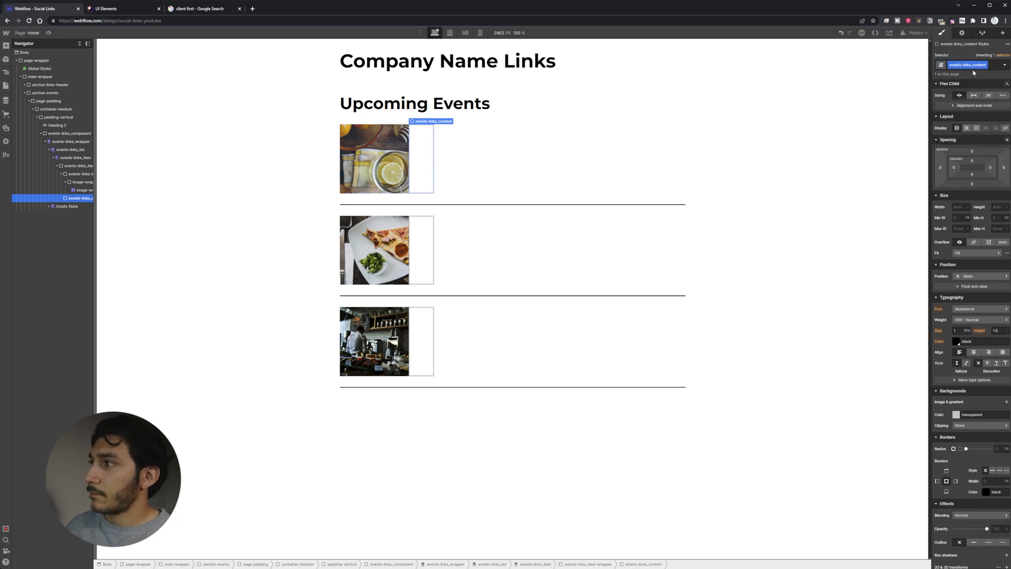
left_click(973, 95)
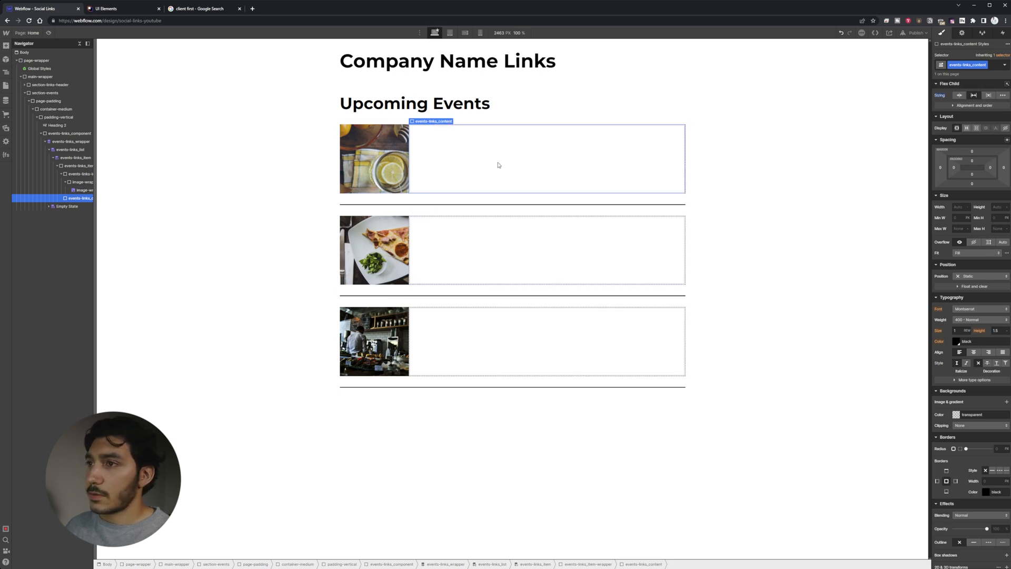
left_click(955, 168)
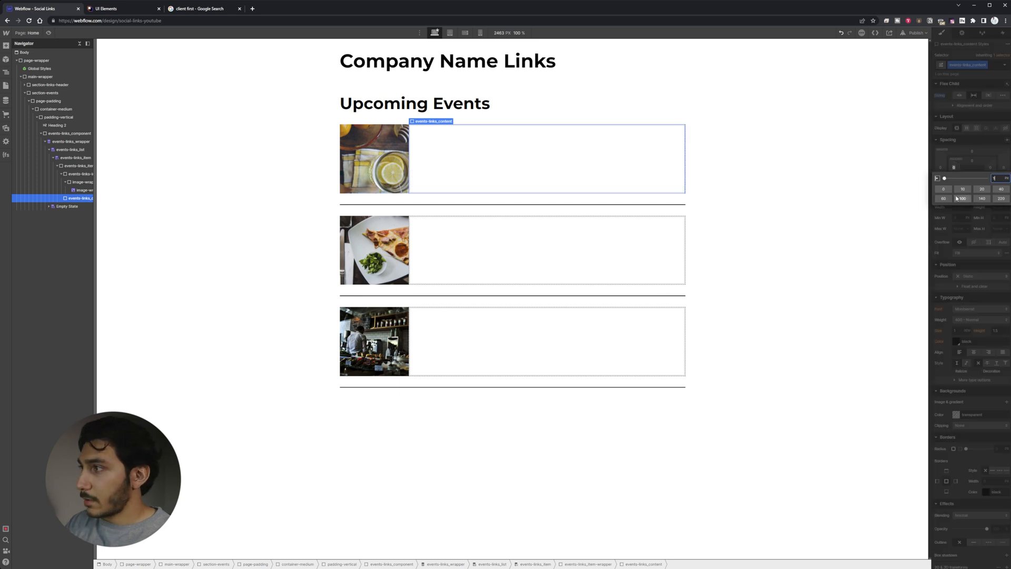
type("rem")
key("Return")
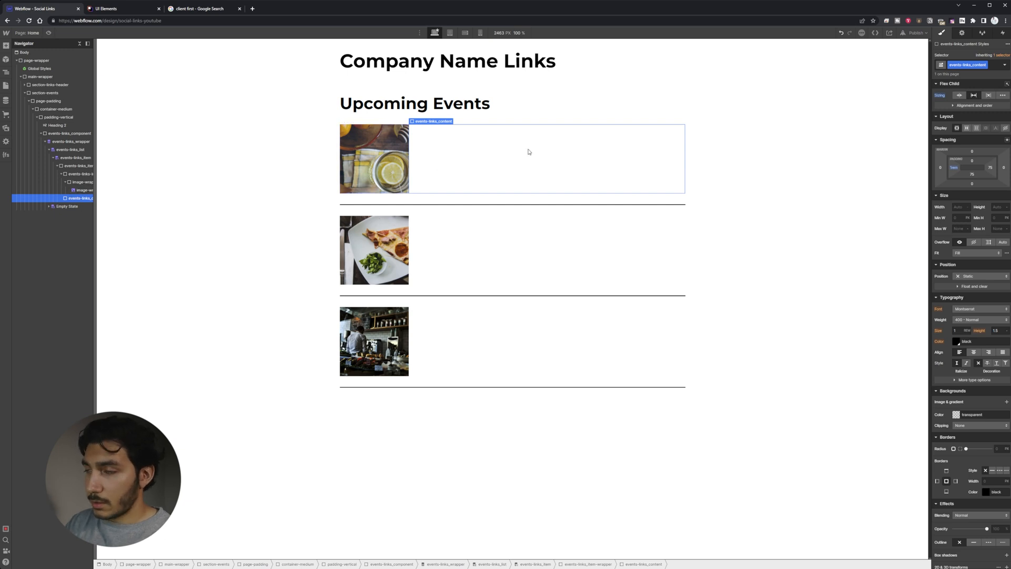
Insert a Text Block into each event's content box
key("ctrl+e")
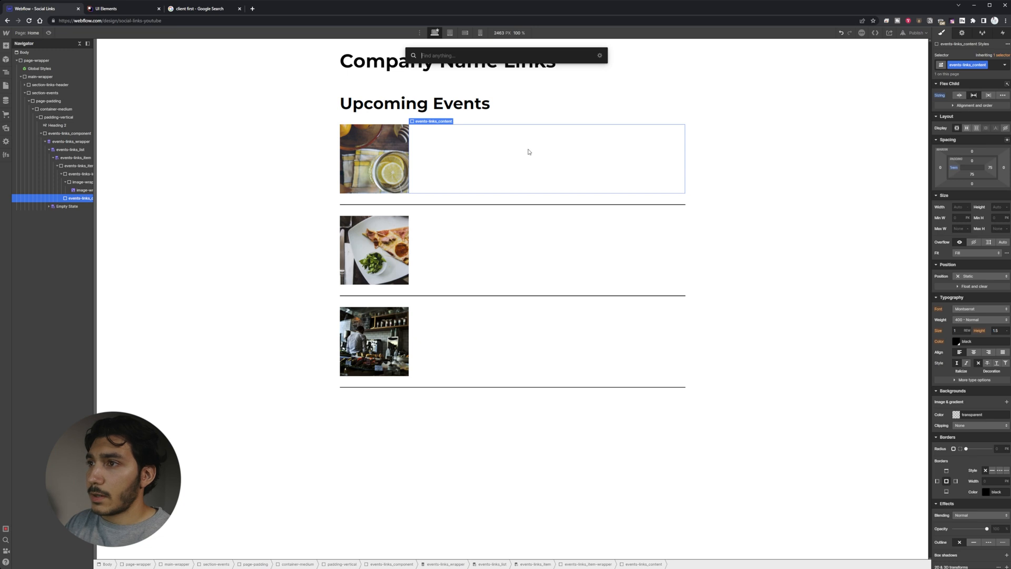
type("flex")
key("BackSpace")
key("BackSpace")
key("BackSpace")
key("BackSpace")
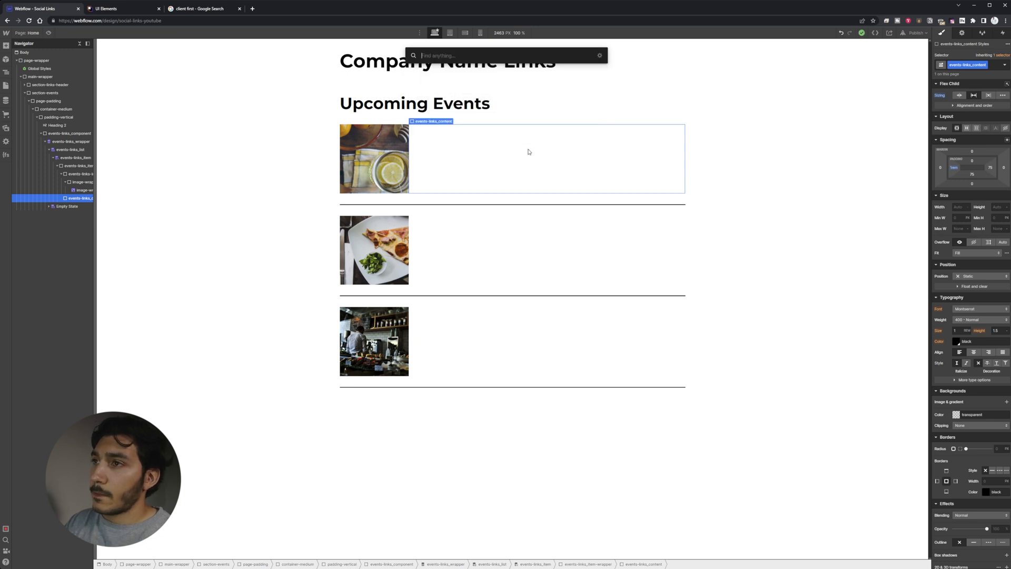
type("tex")
key("BackSpace")
key("BackSpace")
key("BackSpace")
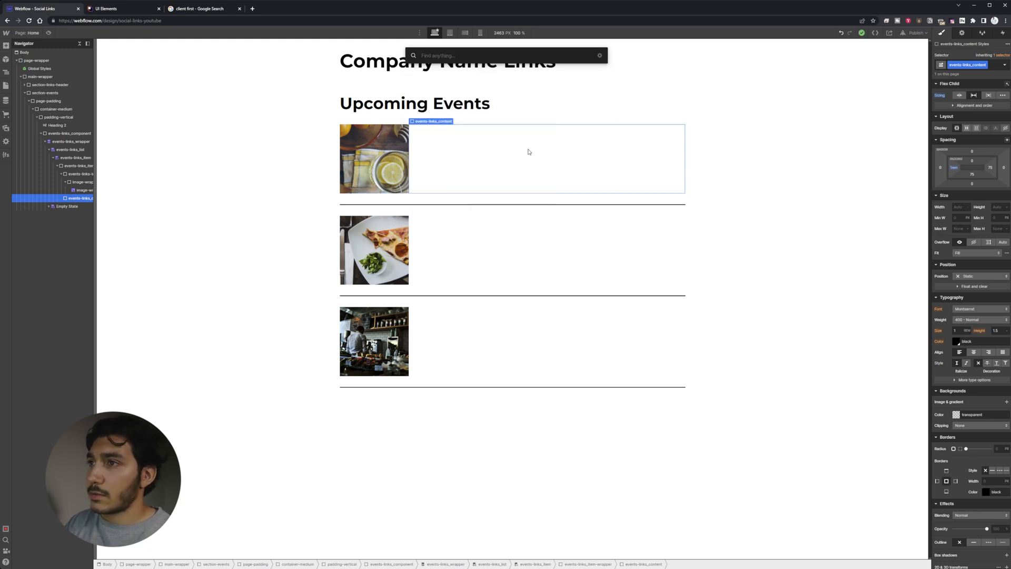
type("text")
key("Down")
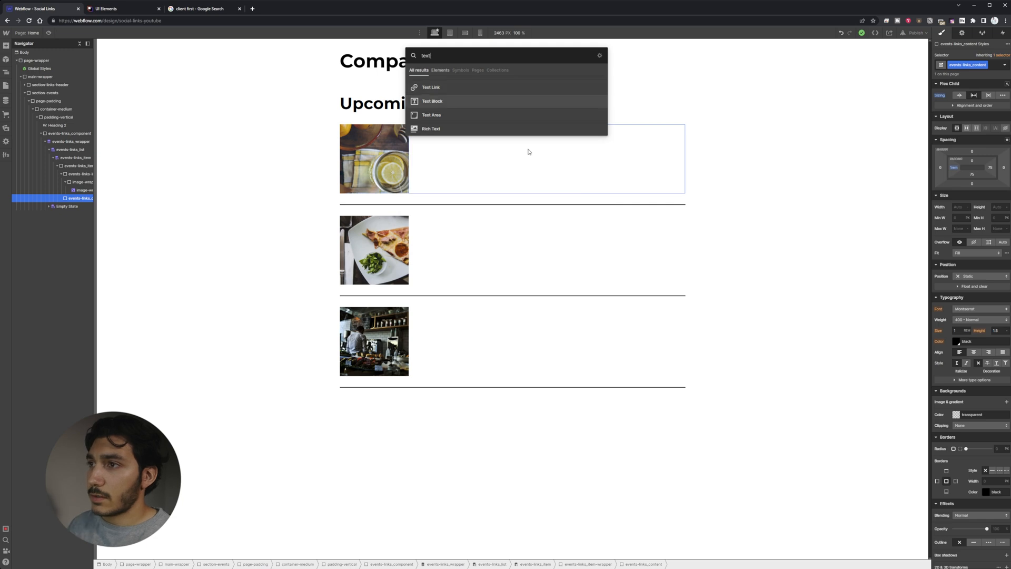
key("Return")
Add a Paragraph below it bound to the Events Short Description field
key("ctrl+e")
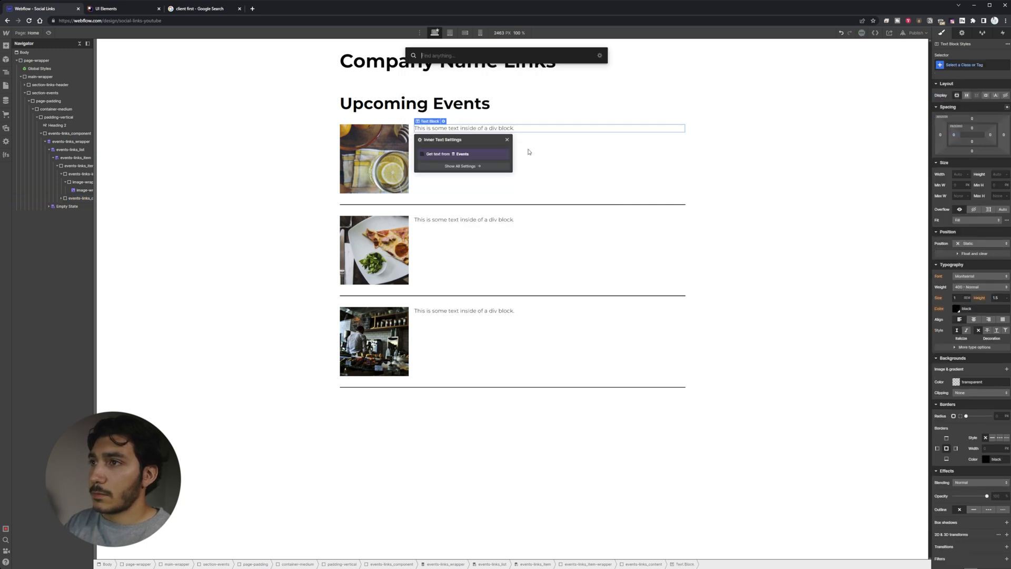
type("para")
key("Return")
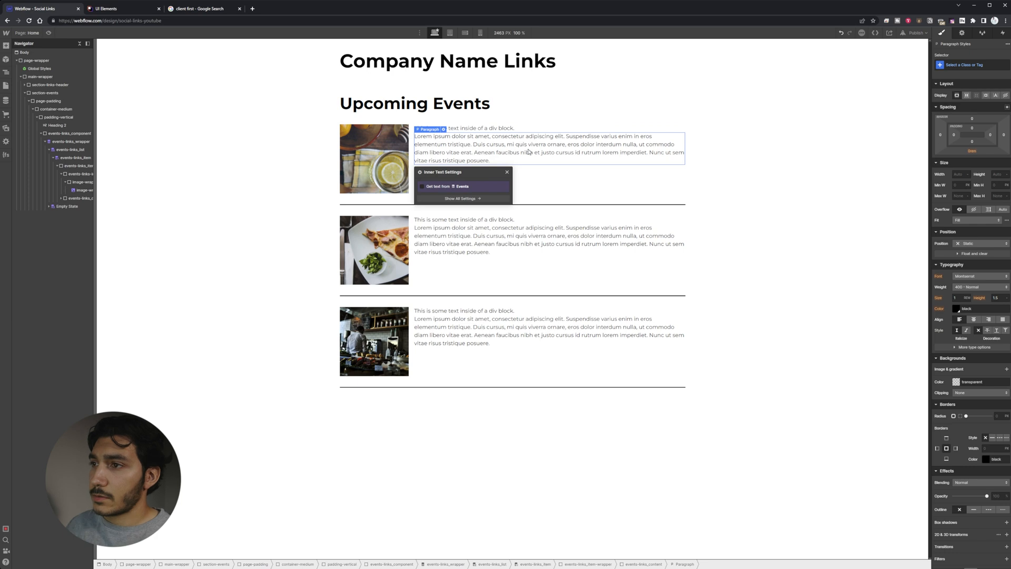
left_click(452, 187)
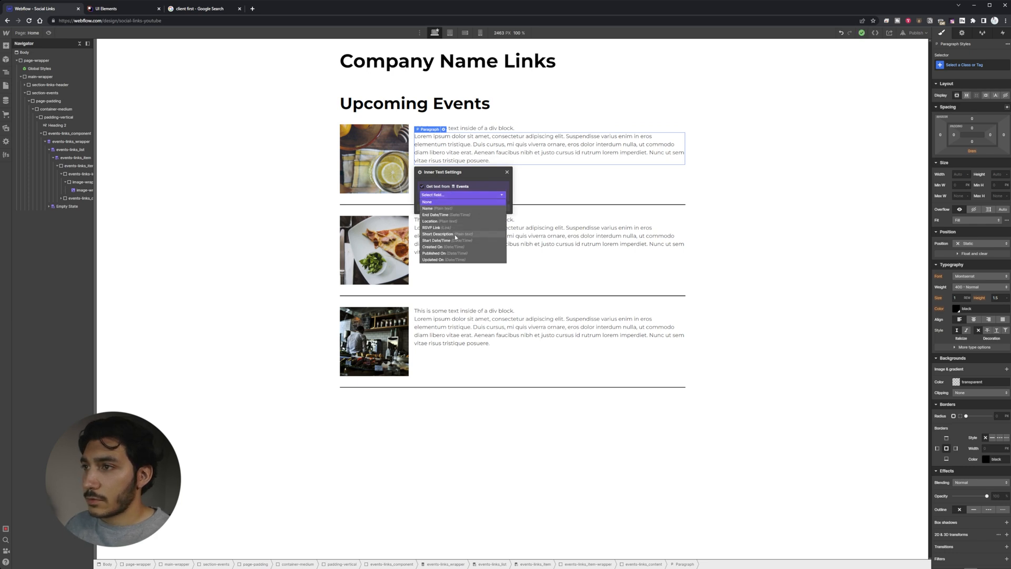
left_click(454, 235)
Style the first text line with heading-small after trying heading-medium
left_click(500, 126)
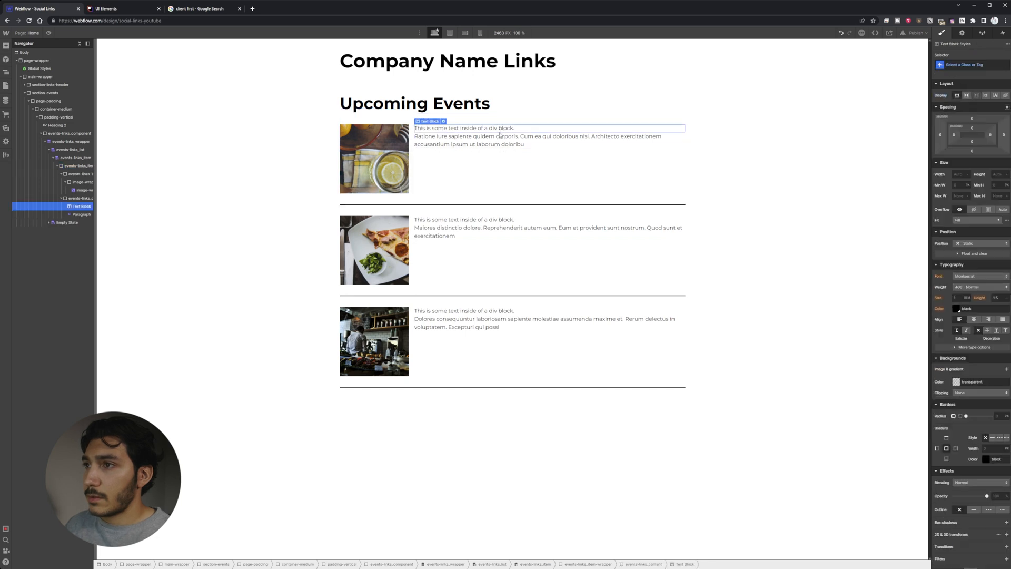
left_click(990, 66)
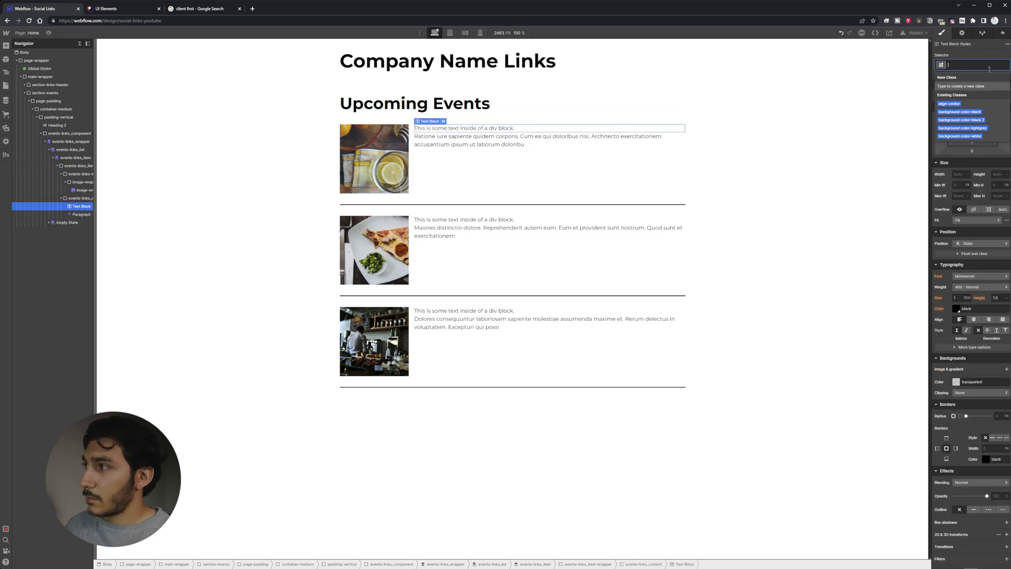
type("he")
key("BackSpace")
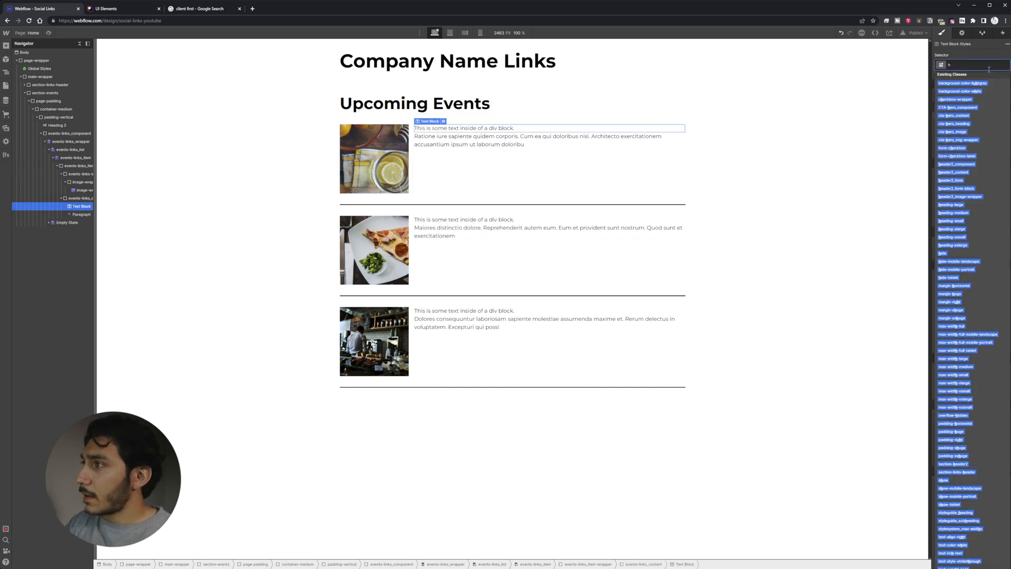
key("BackSpace")
type("head")
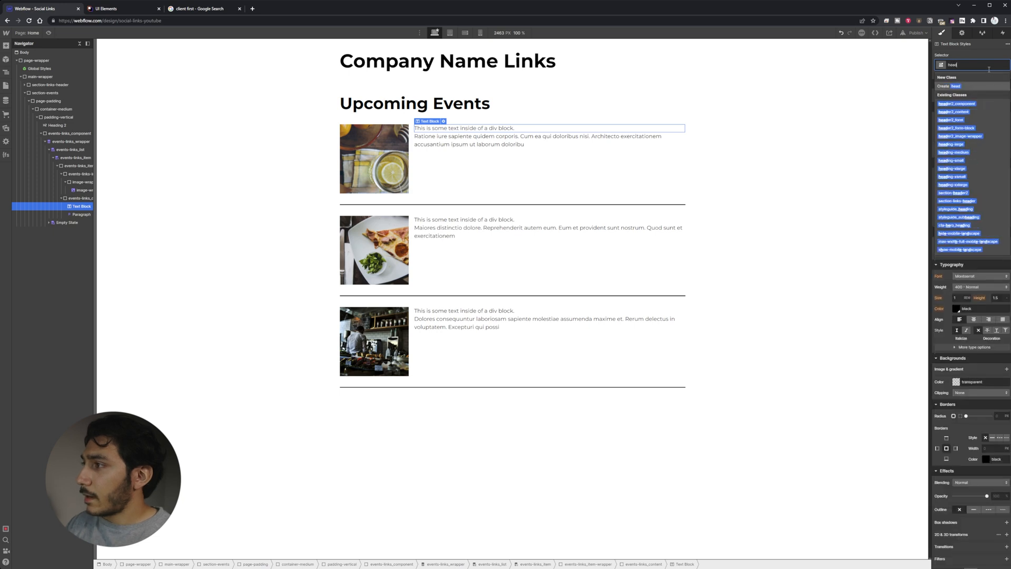
left_click(966, 152)
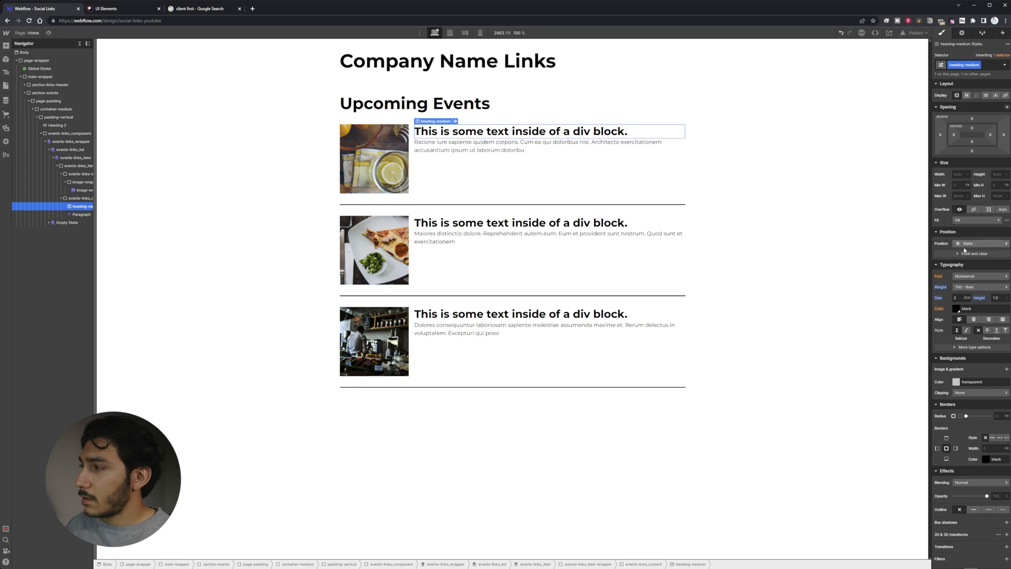
left_click(982, 65)
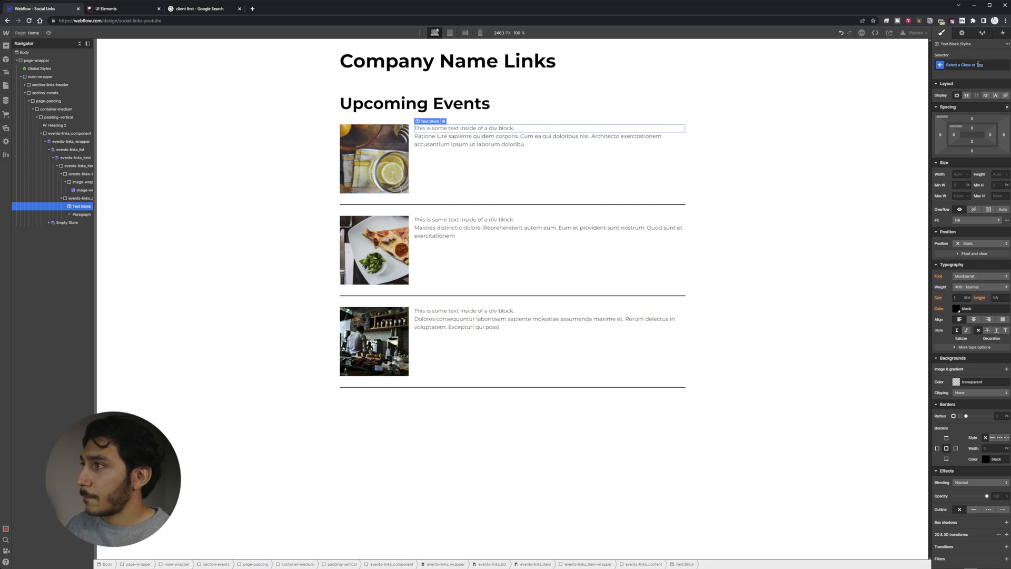
type("head")
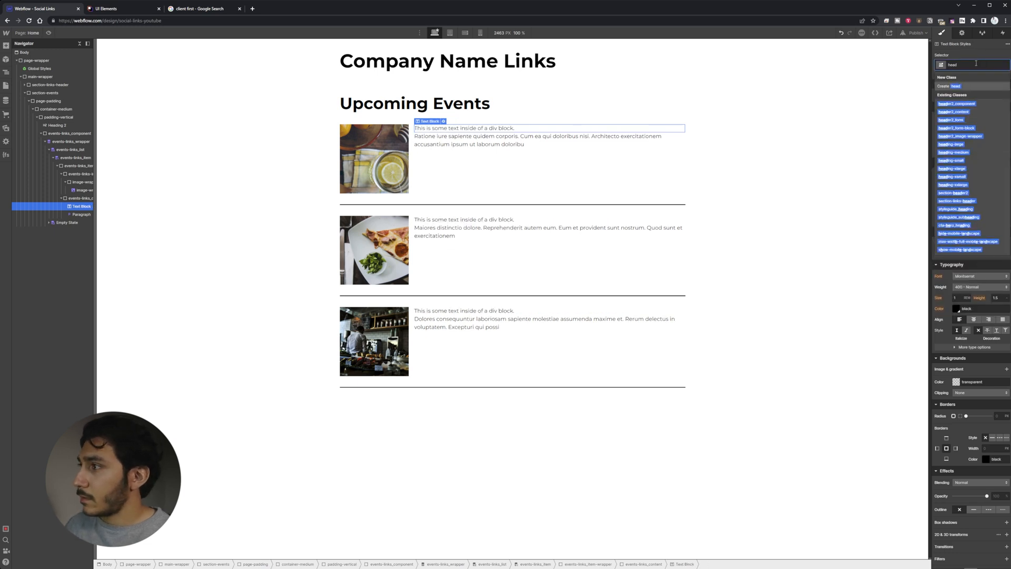
left_click(953, 161)
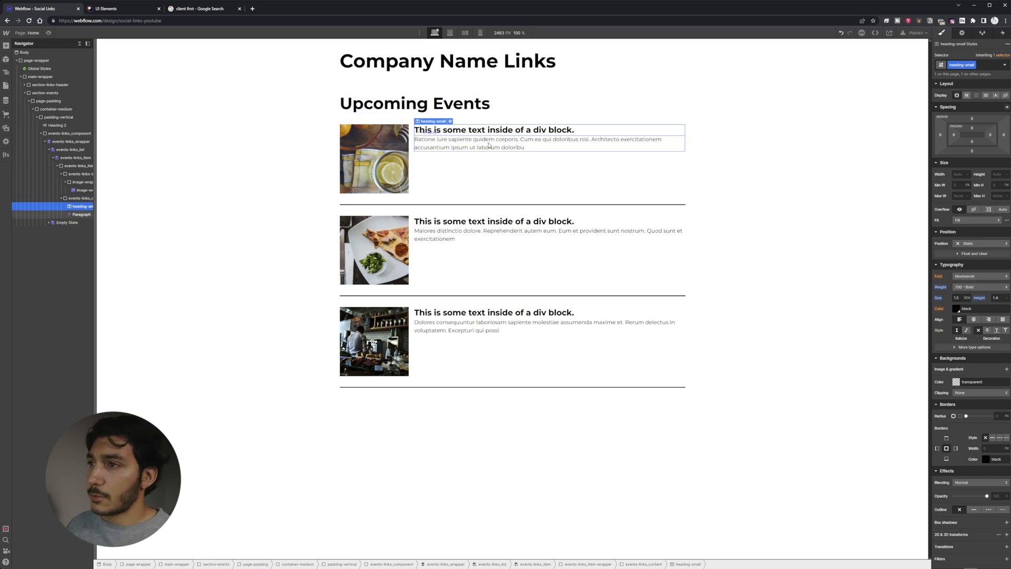
Give the description paragraph text-size-regular and 500 Medium weight
left_click(561, 150)
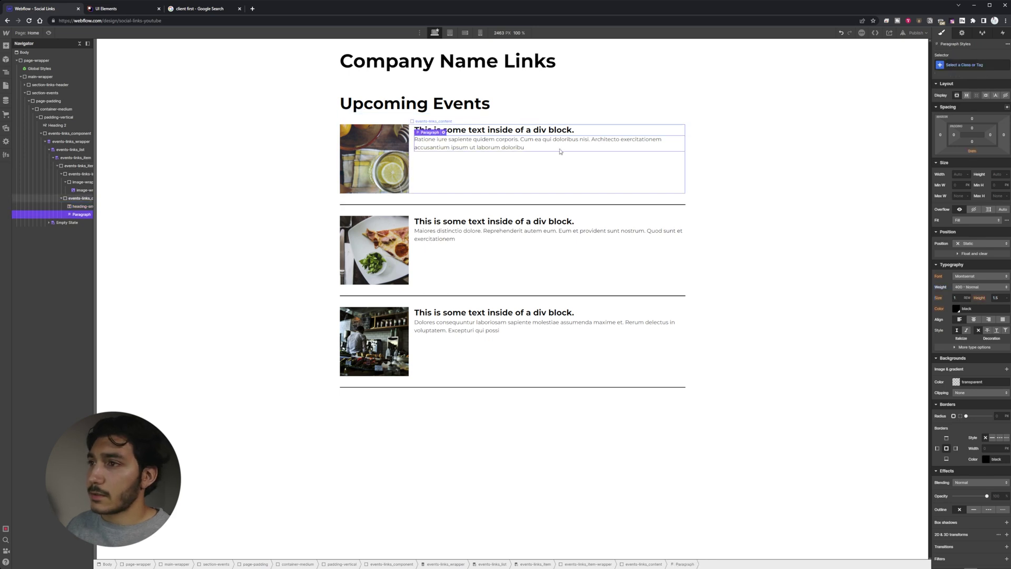
left_click(985, 66)
type("text")
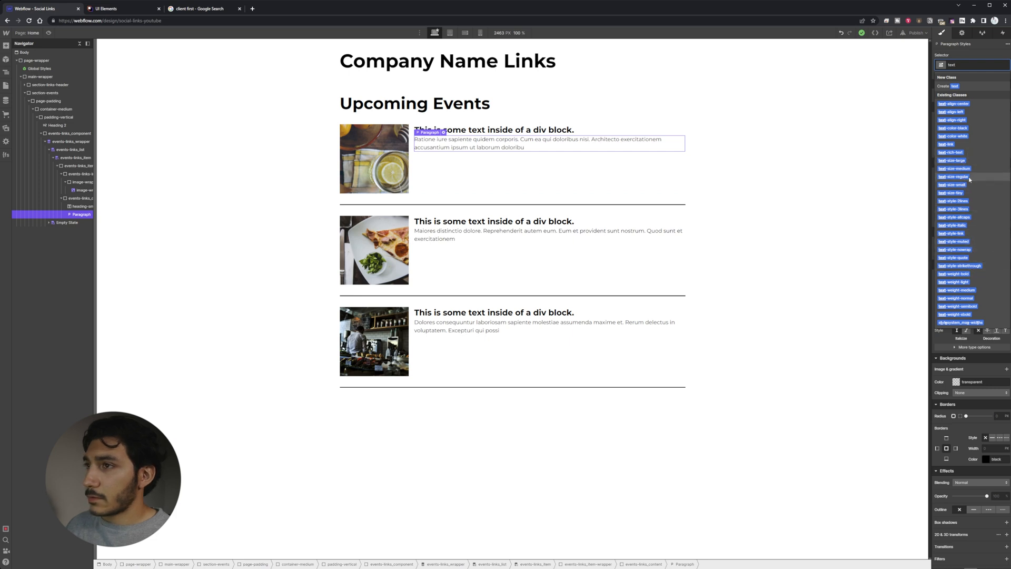
left_click(969, 177)
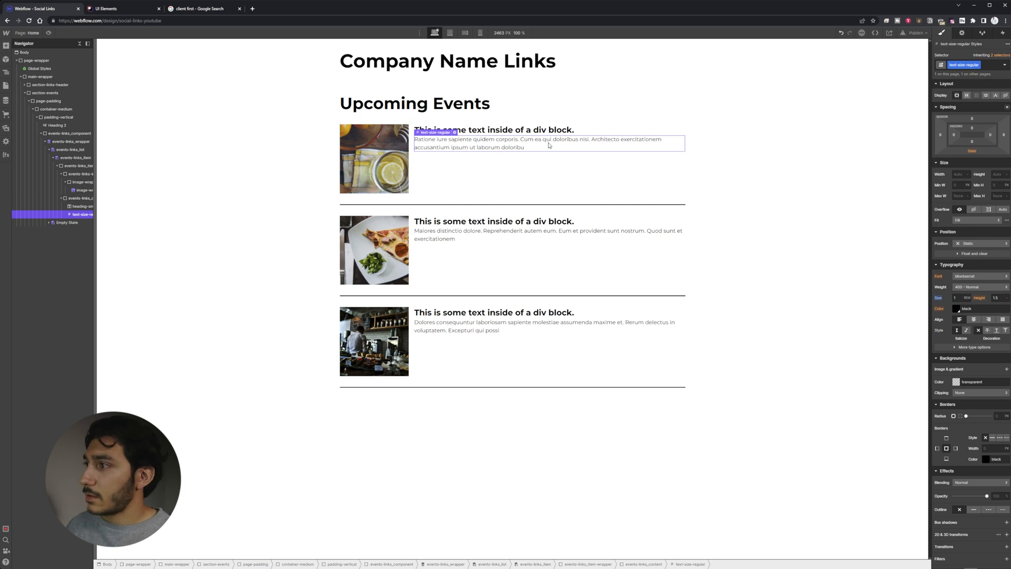
left_click(977, 288)
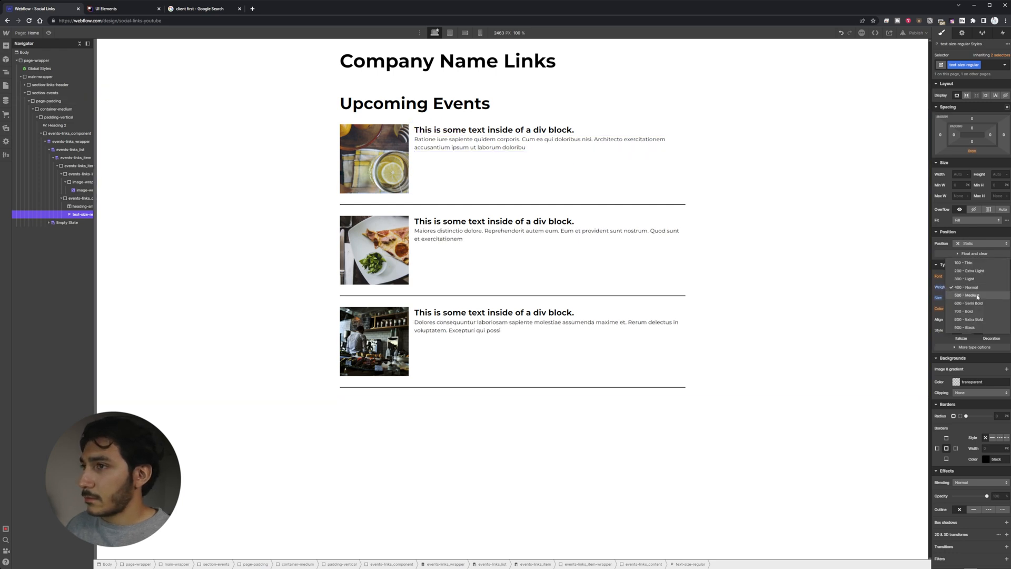
left_click(506, 130)
Reselect the event content box ready to insert another element
left_click(625, 159)
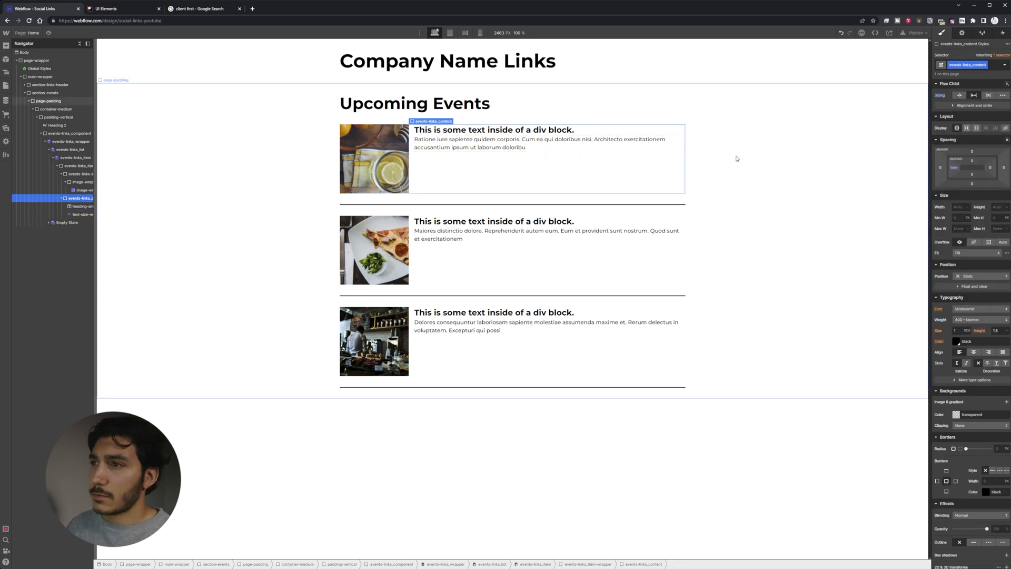
left_click(209, 180)
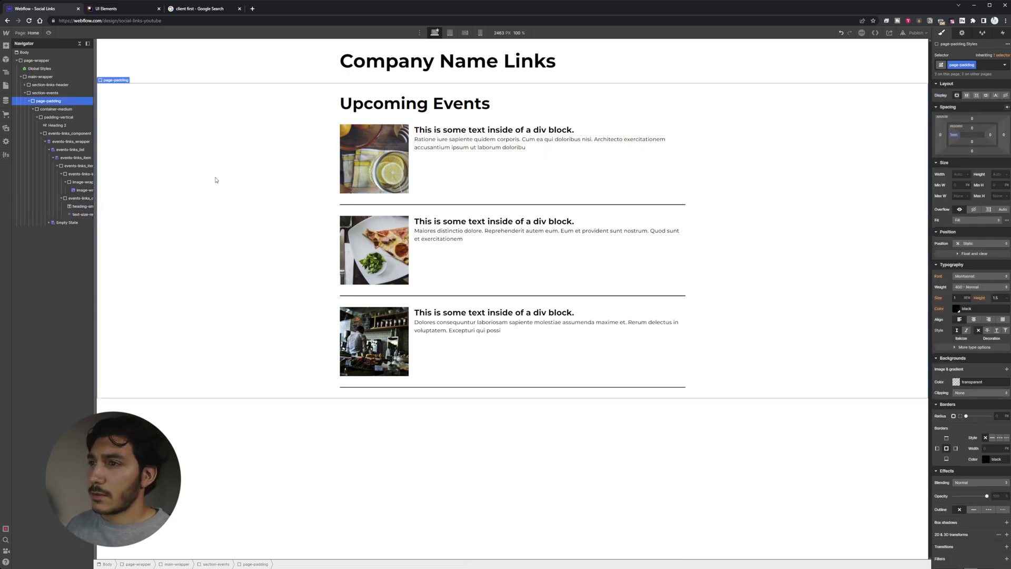
left_click(502, 176)
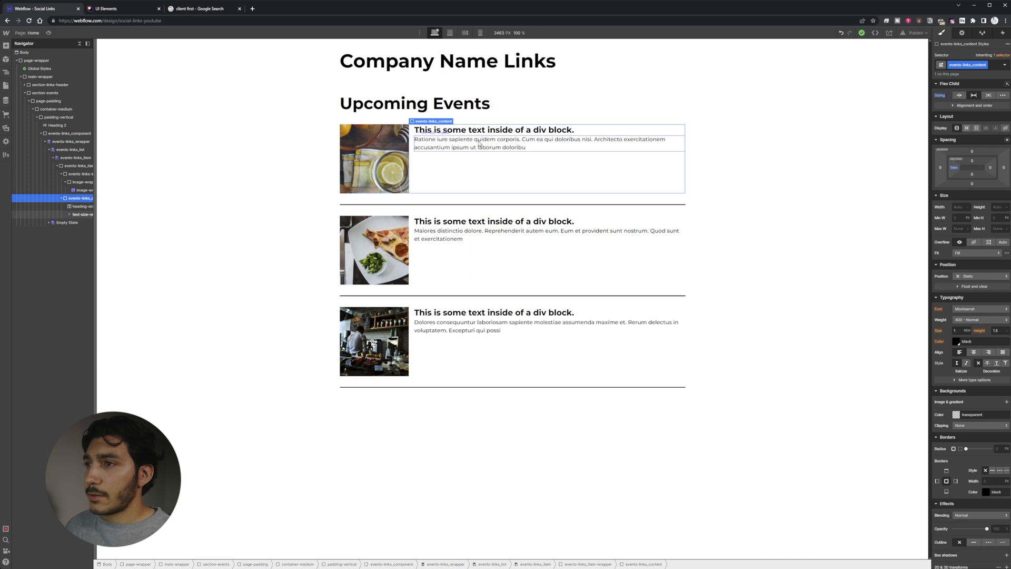
left_click(480, 145)
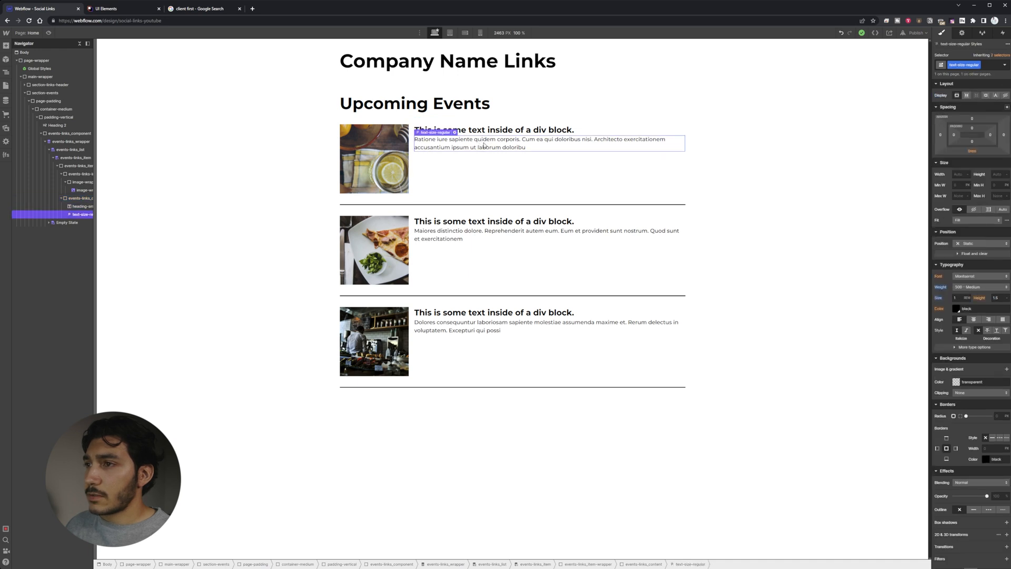
left_click(485, 160)
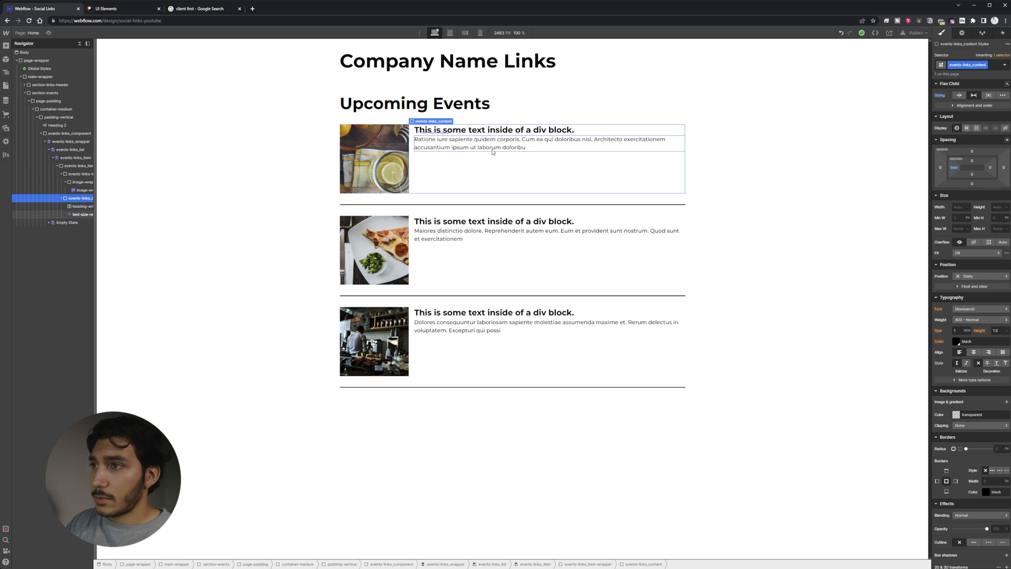
key("ctrl+k")
type("di")
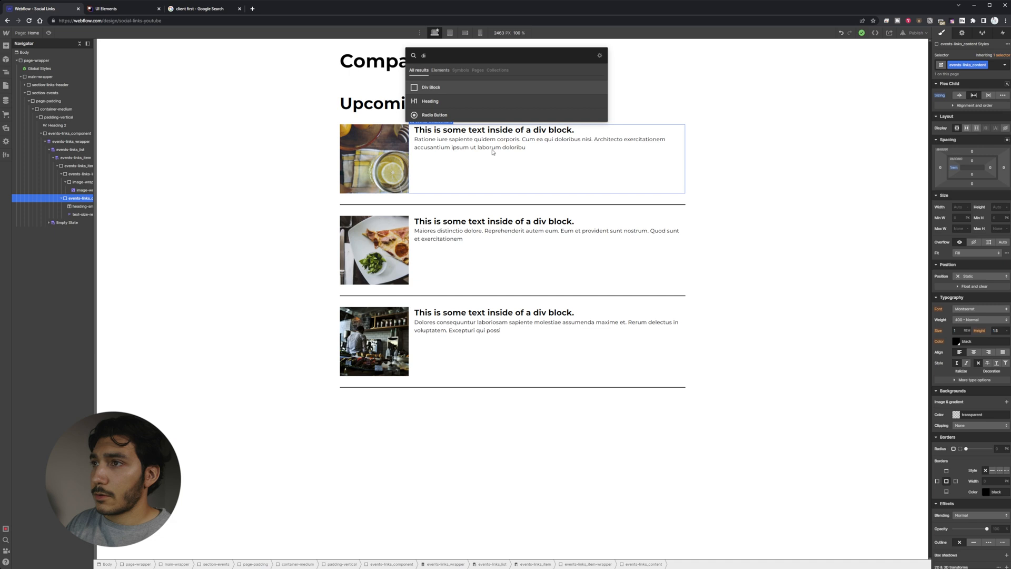
Insert a Text Block bound to each event's Start Date/Time
key("BackSpace")
key("BackSpace")
type("text")
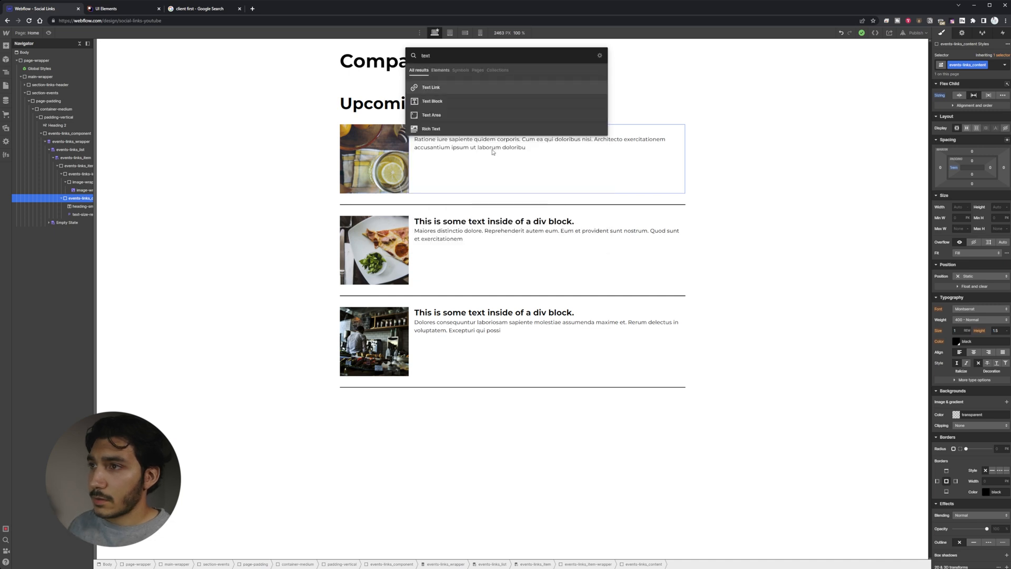
key("Down")
key("Return")
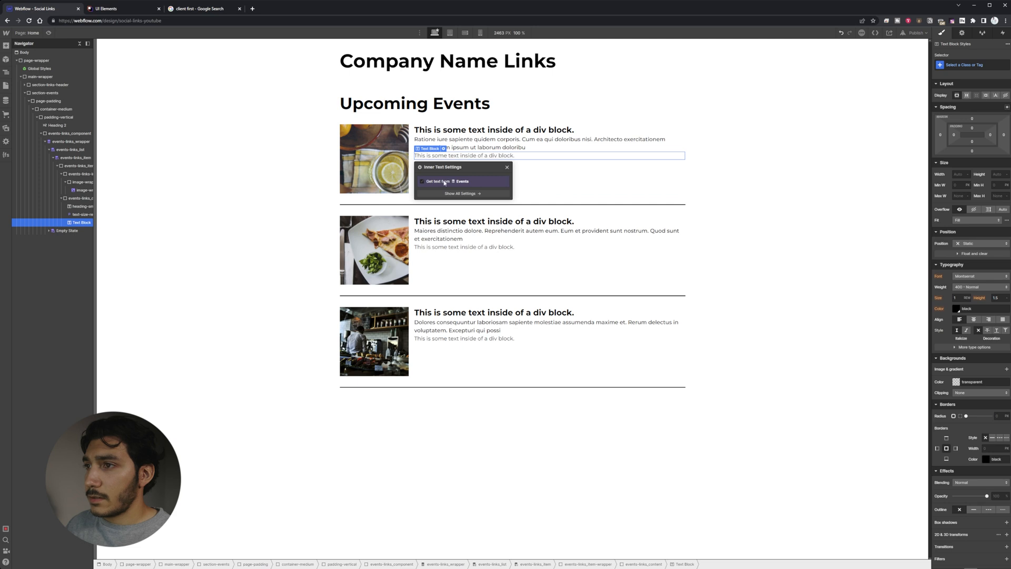
left_click(445, 183)
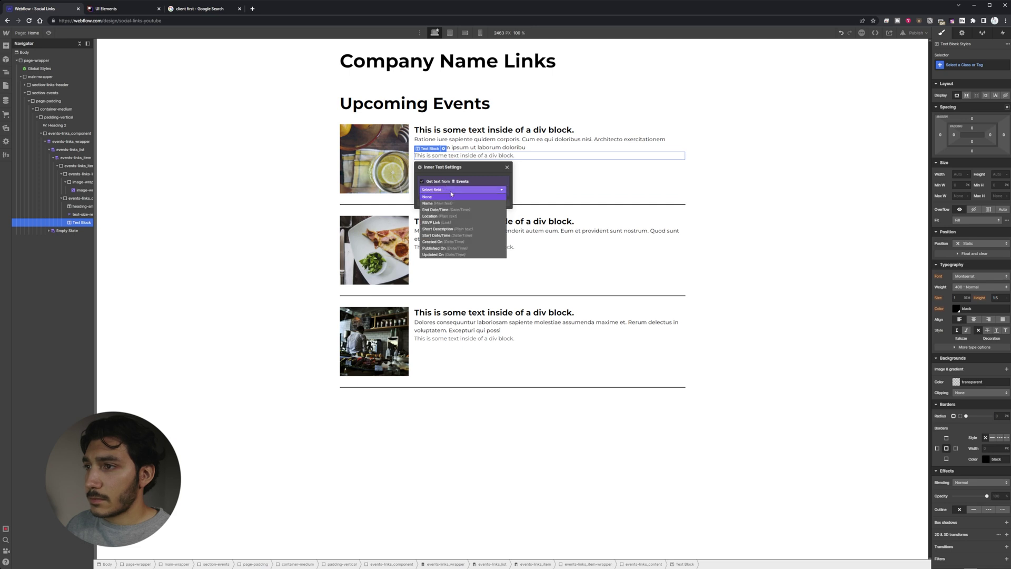
left_click(455, 237)
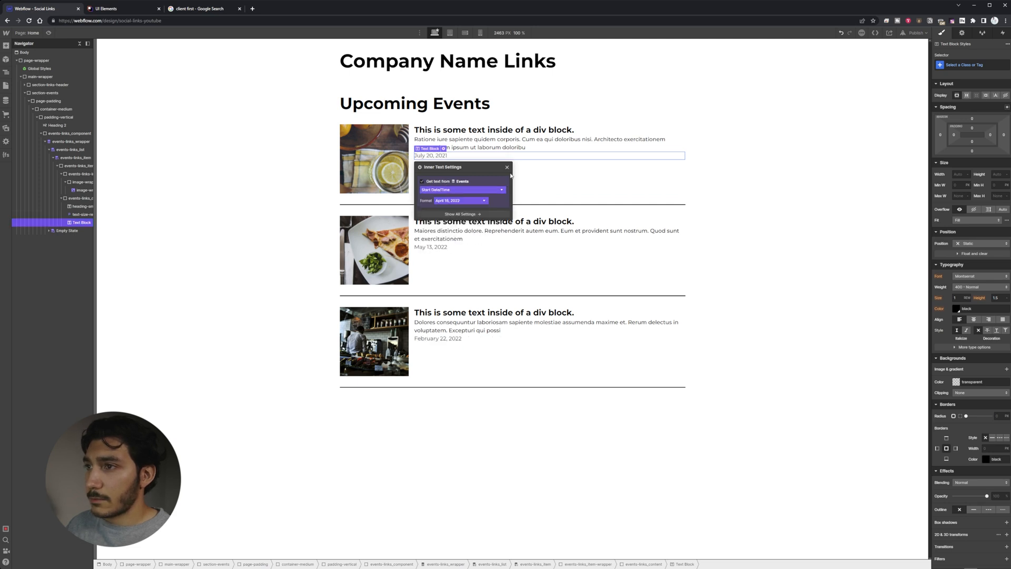
Format the date with its weekday, like 'Saturday, April 16, 2022'
left_click(461, 201)
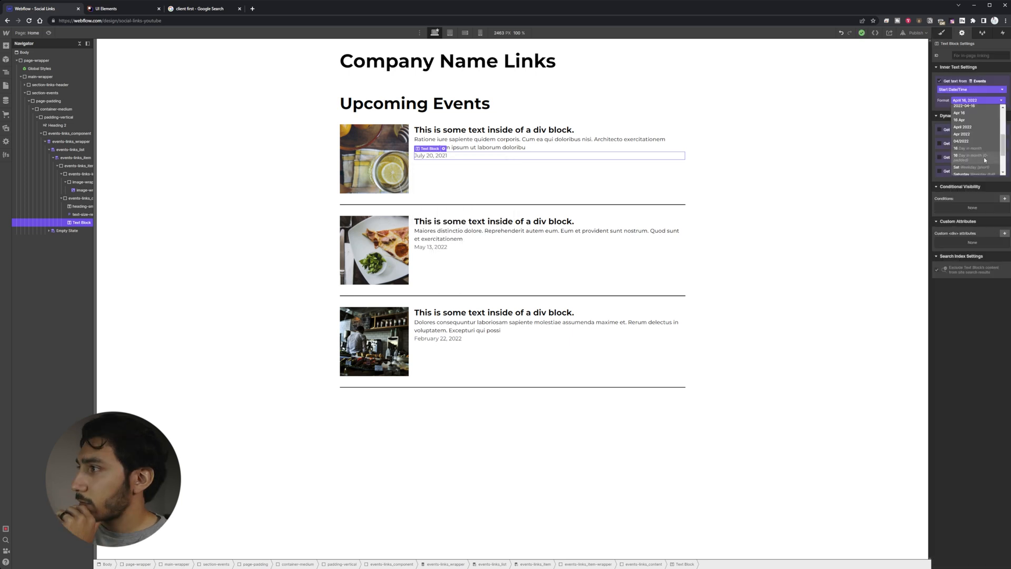
scroll(983, 145, "up", 5)
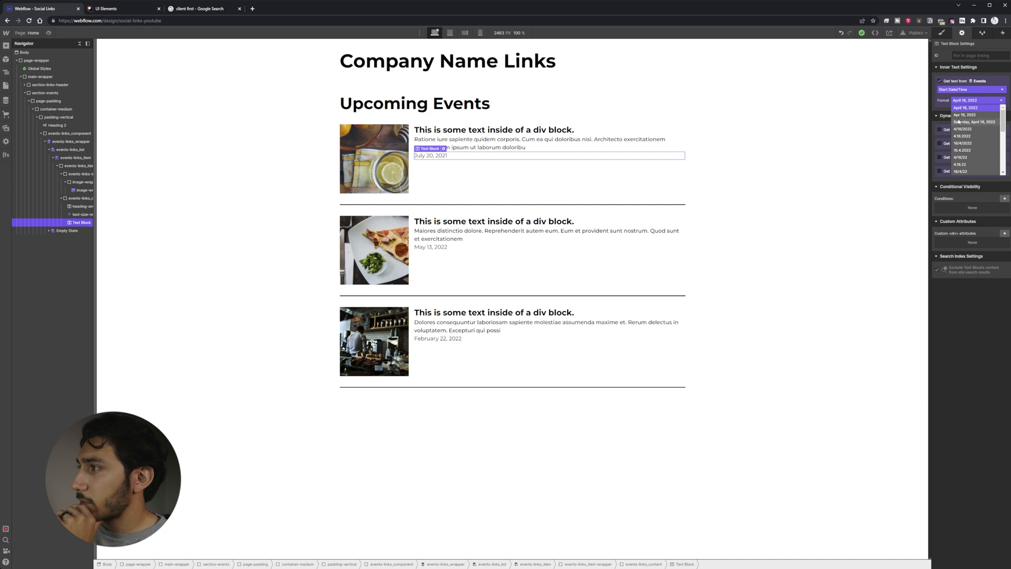
left_click(990, 123)
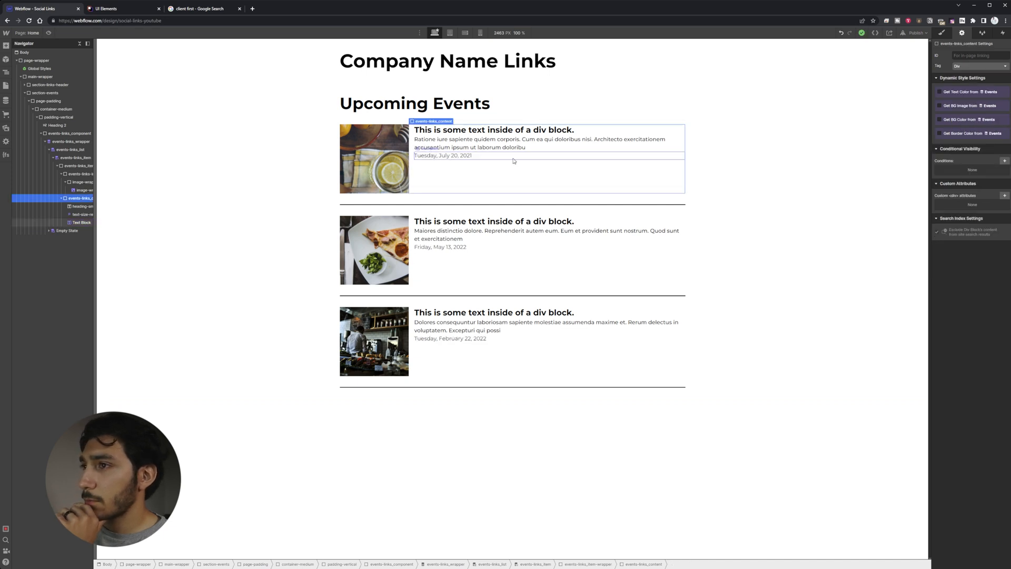
Replace text-size-large on the date with a bold heading class
left_click(944, 32)
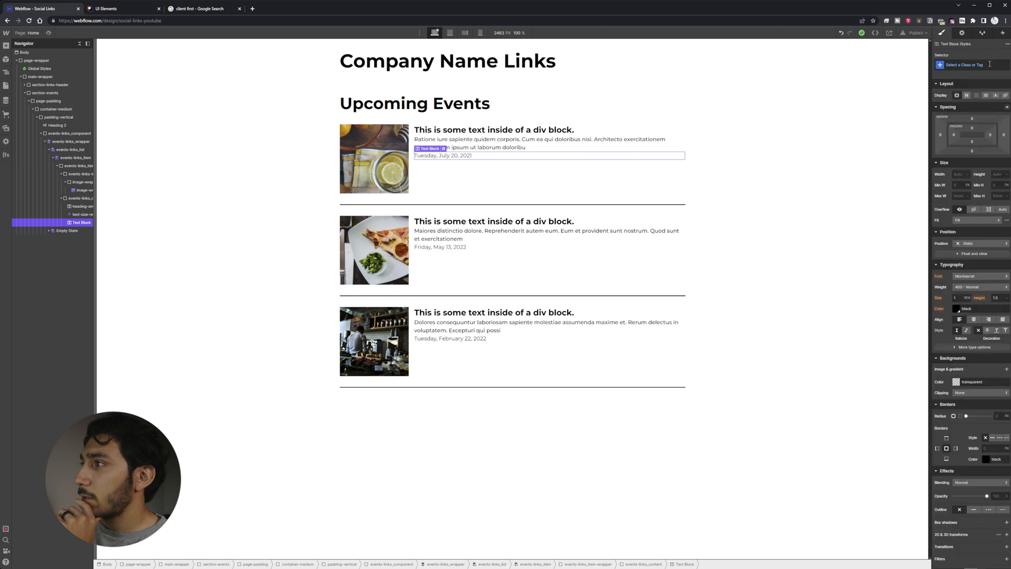
left_click(979, 66)
type("text")
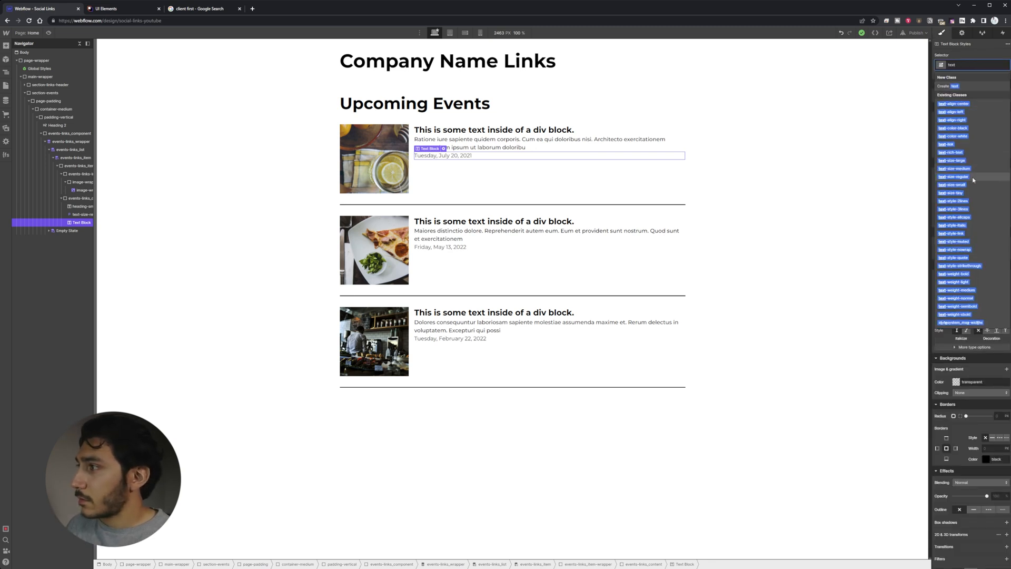
left_click(975, 162)
left_click(736, 169)
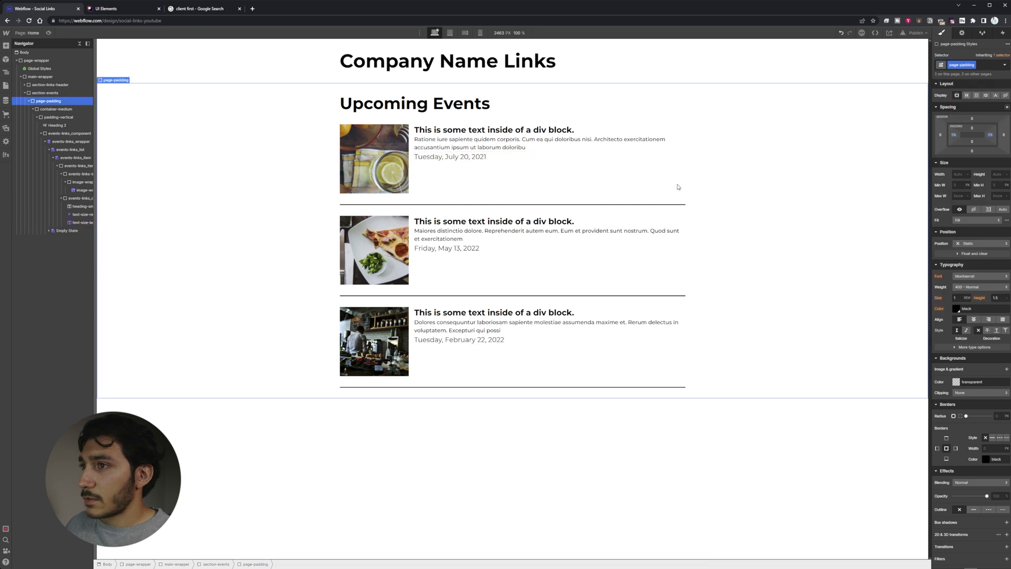
left_click(481, 157)
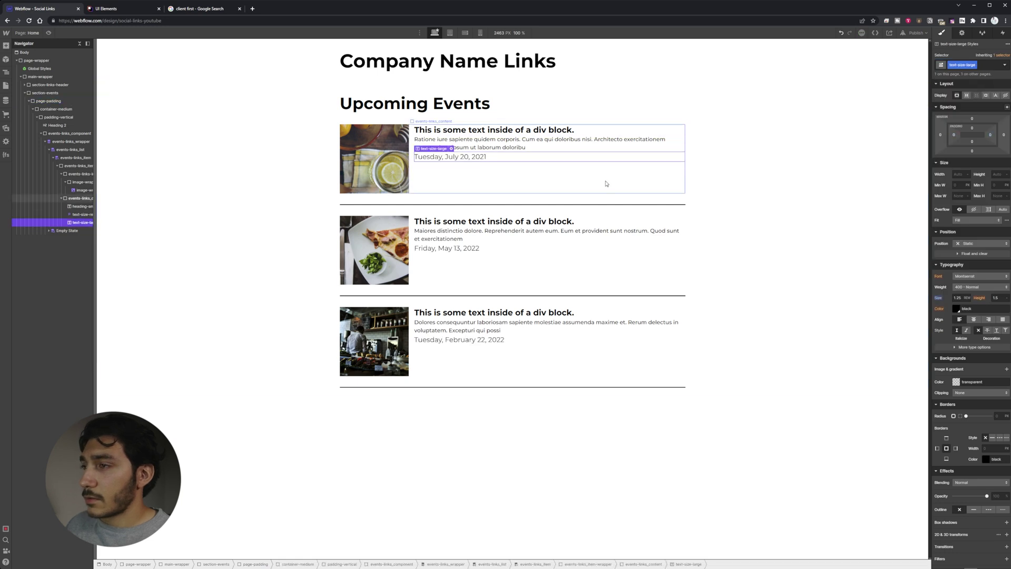
left_click(974, 66)
left_click(966, 90)
left_click(972, 66)
type("gad")
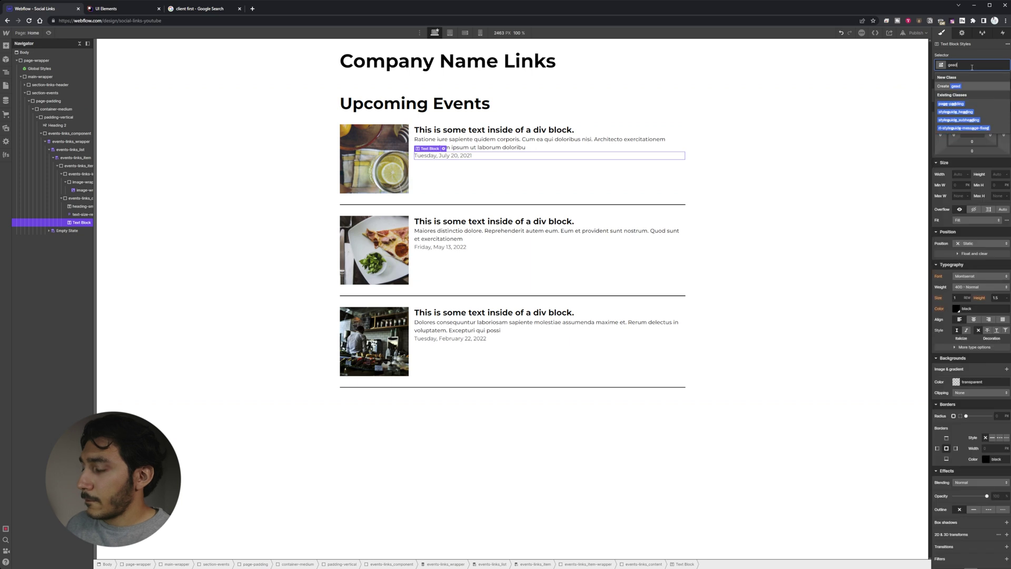
type("gas")
key("BackSpace")
key("BackSpace")
key("BackSpace")
type("h")
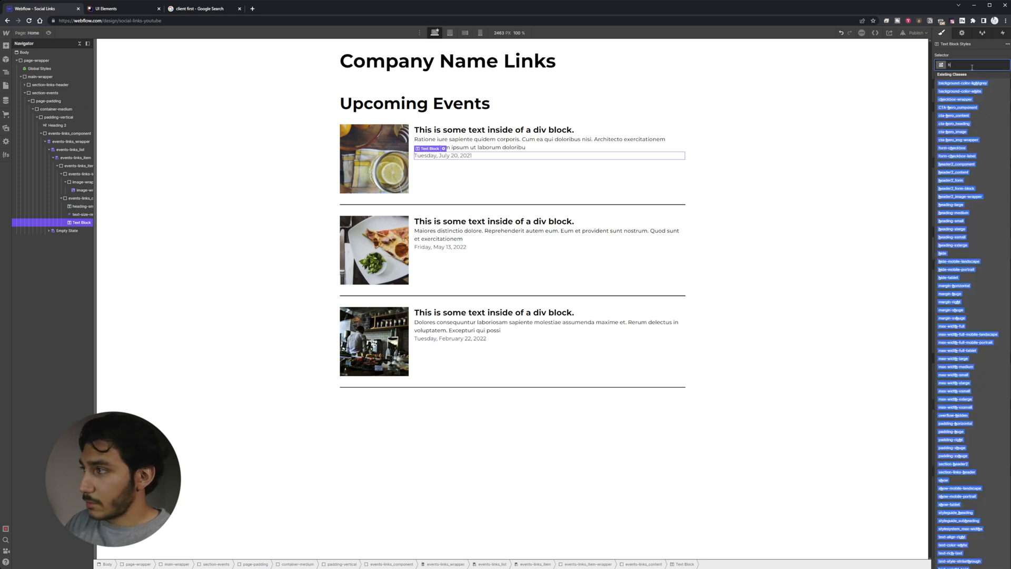
type("ead")
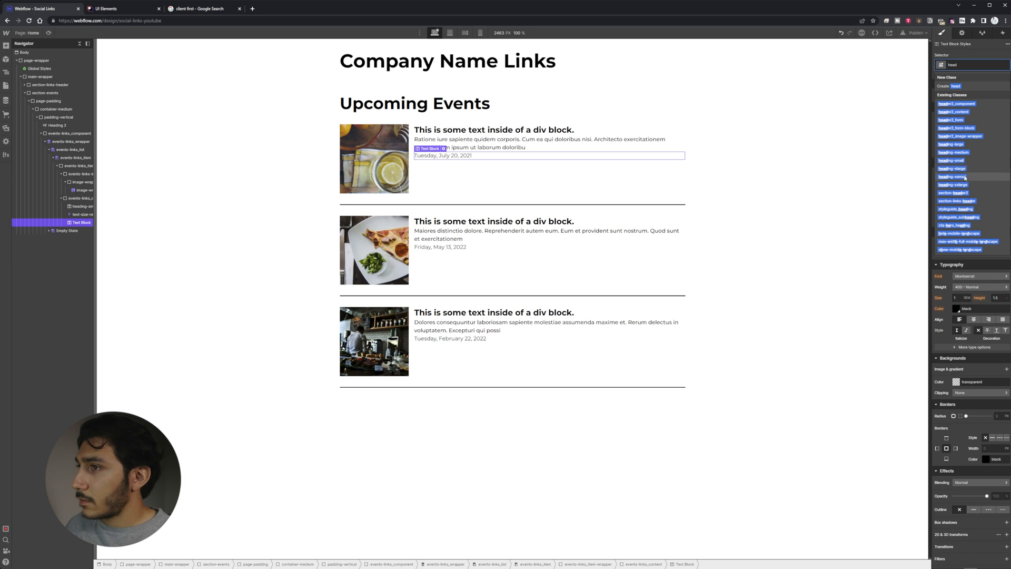
left_click(956, 161)
left_click(685, 186)
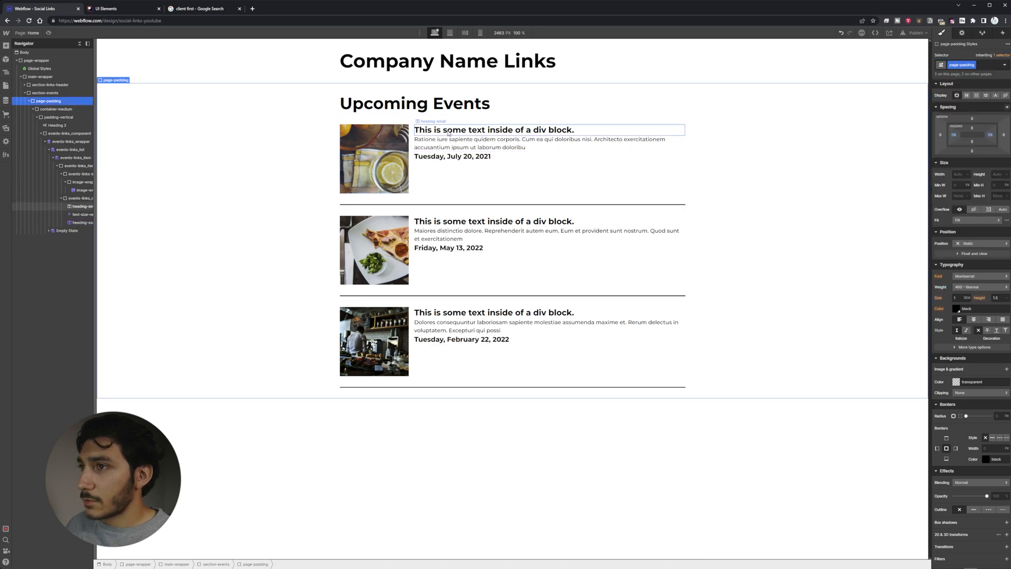
Bind the title heading to the Events Name field, showing names like 'Aut Vel'
left_click(459, 156)
left_click(527, 173)
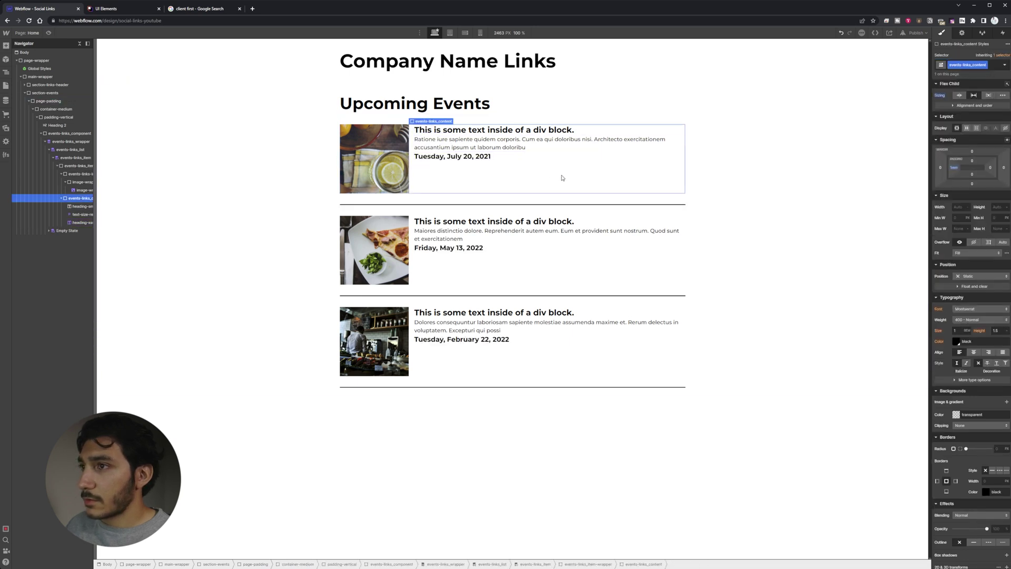
left_click(525, 128)
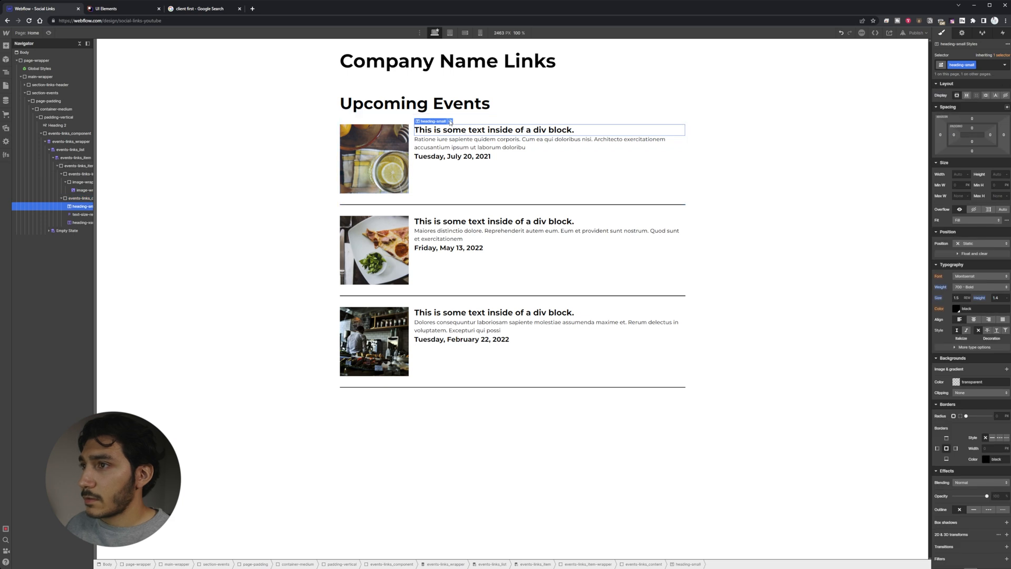
left_click(452, 121)
left_click(458, 156)
left_click(453, 166)
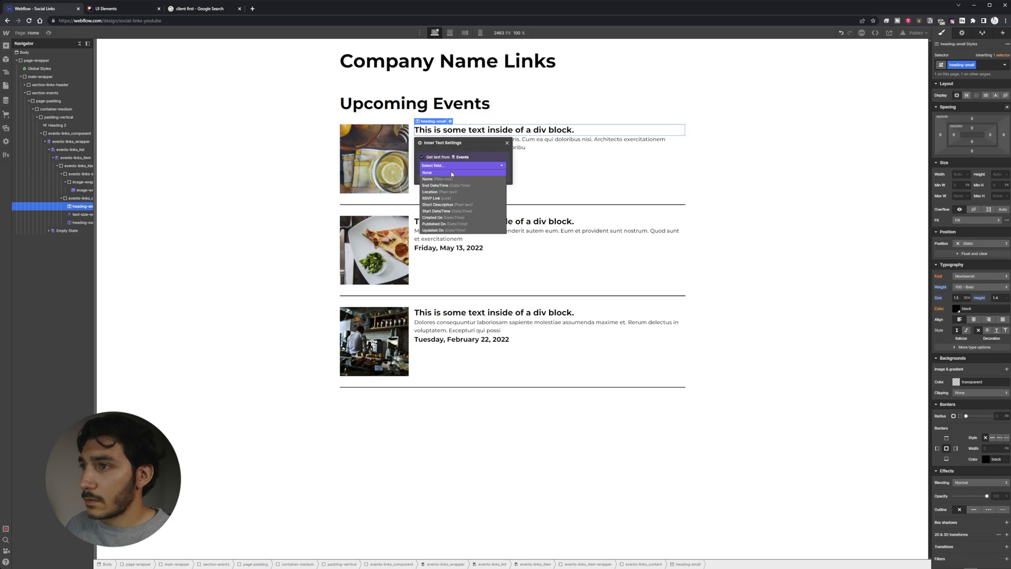
left_click(452, 180)
left_click(617, 158)
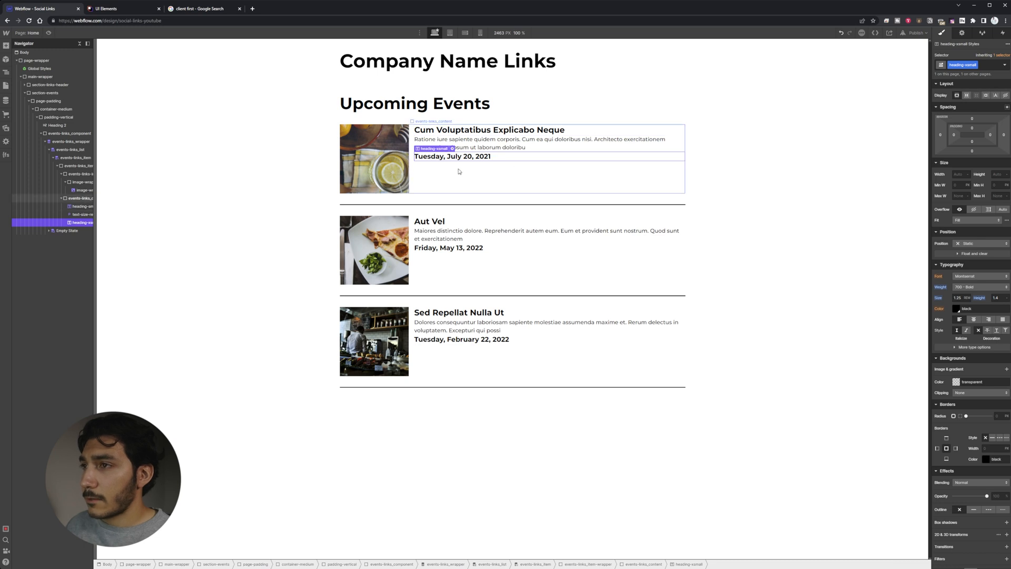
left_click(517, 170)
Insert a button under each date linked to the event's RSVP Link field
key("ctrl+e")
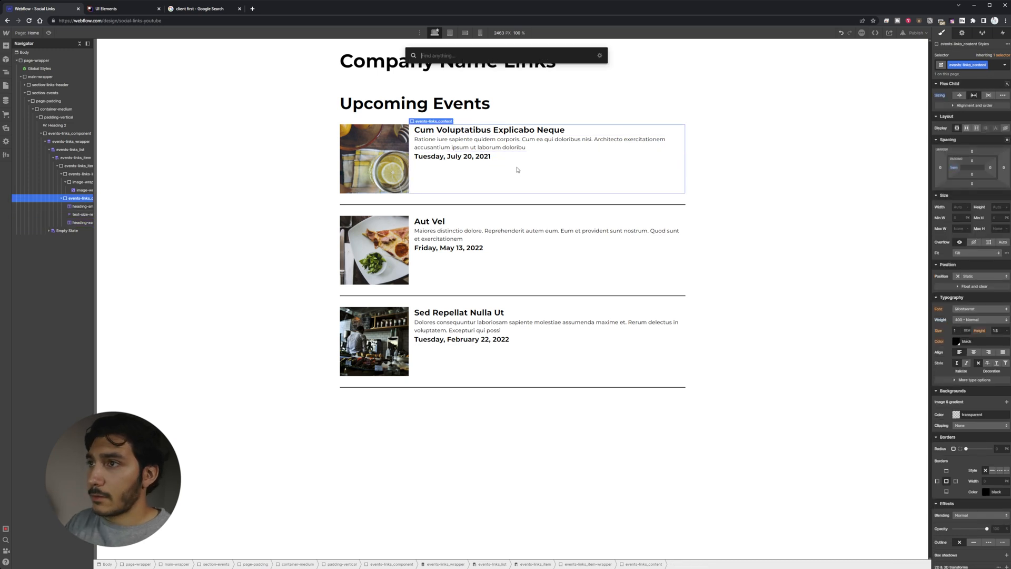
type("button")
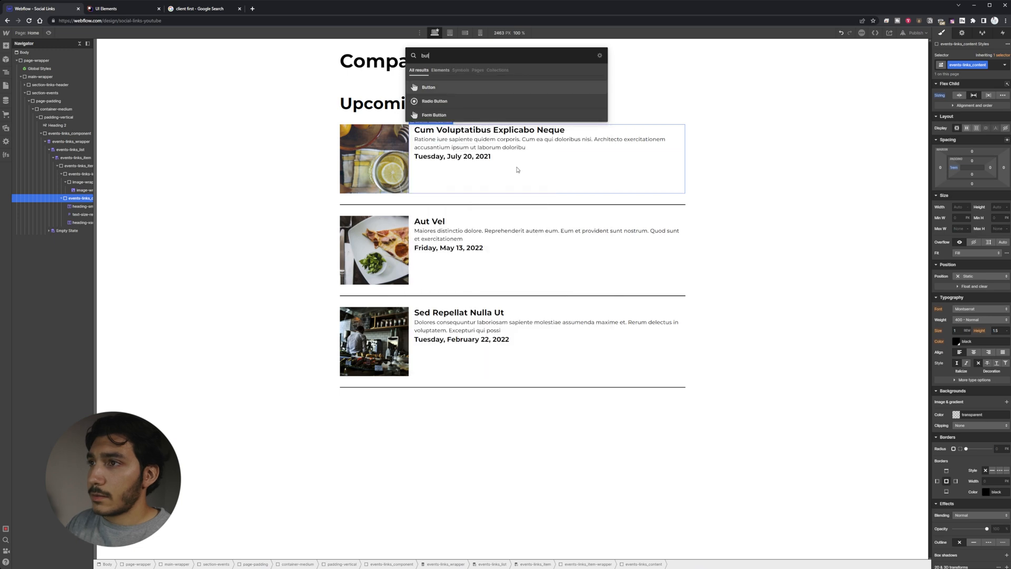
key("Return")
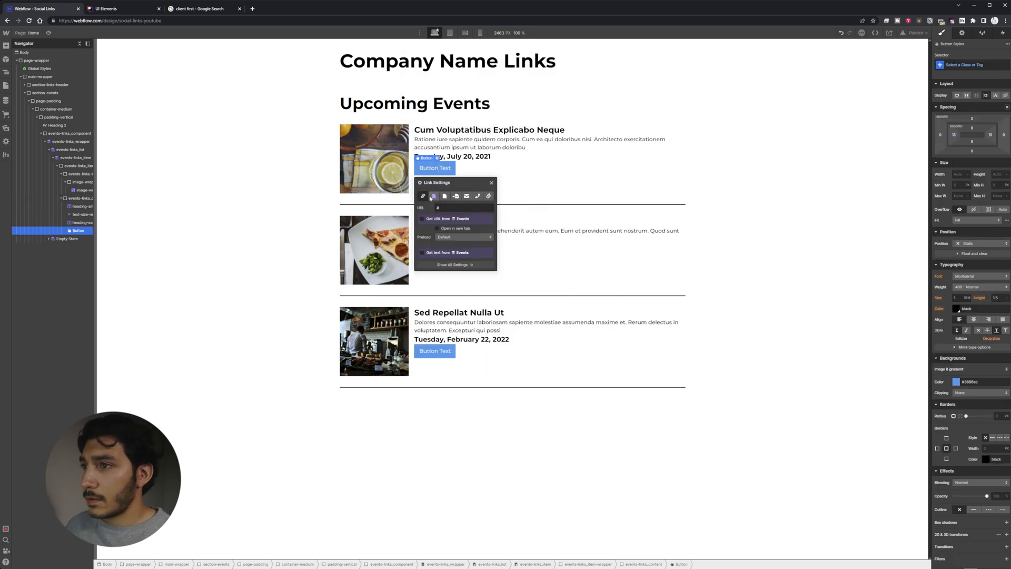
left_click(433, 196)
left_click(454, 208)
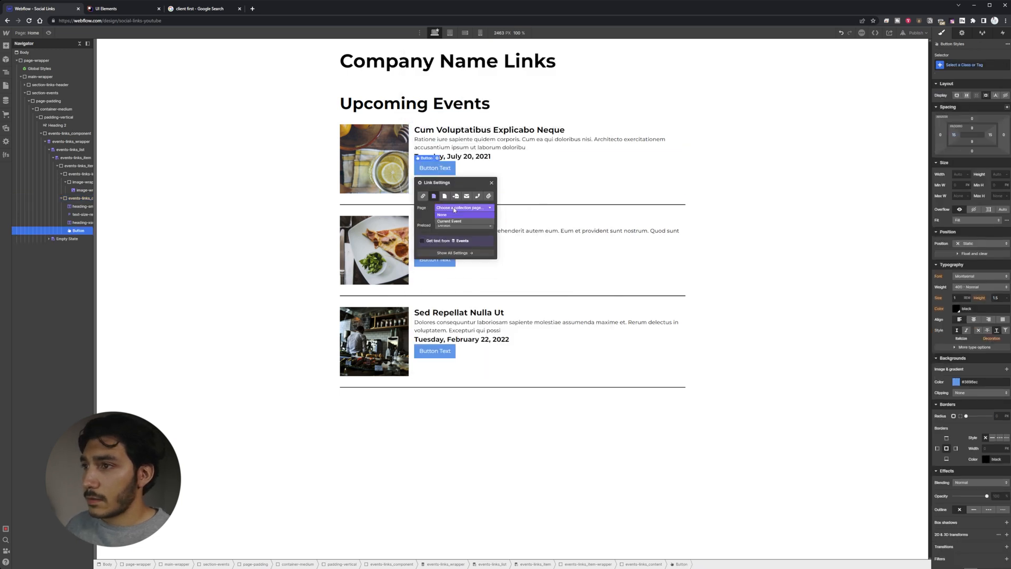
left_click(452, 222)
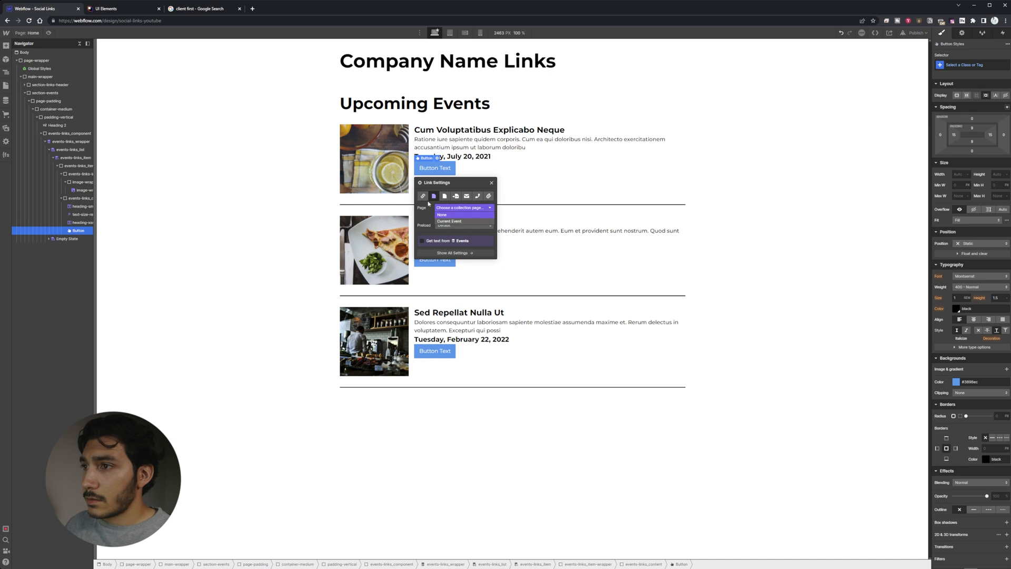
left_click(453, 223)
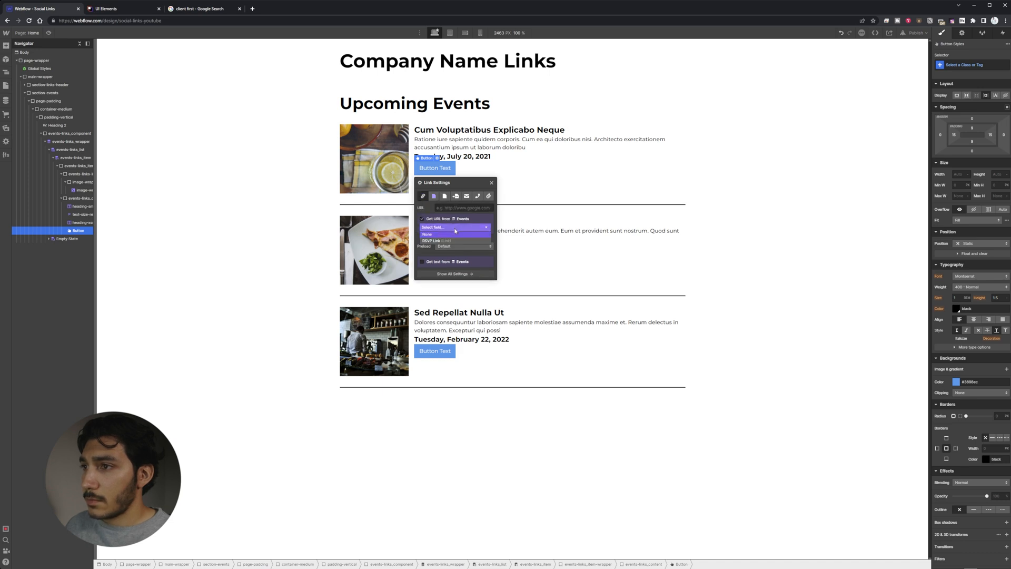
left_click(454, 229)
left_click(491, 183)
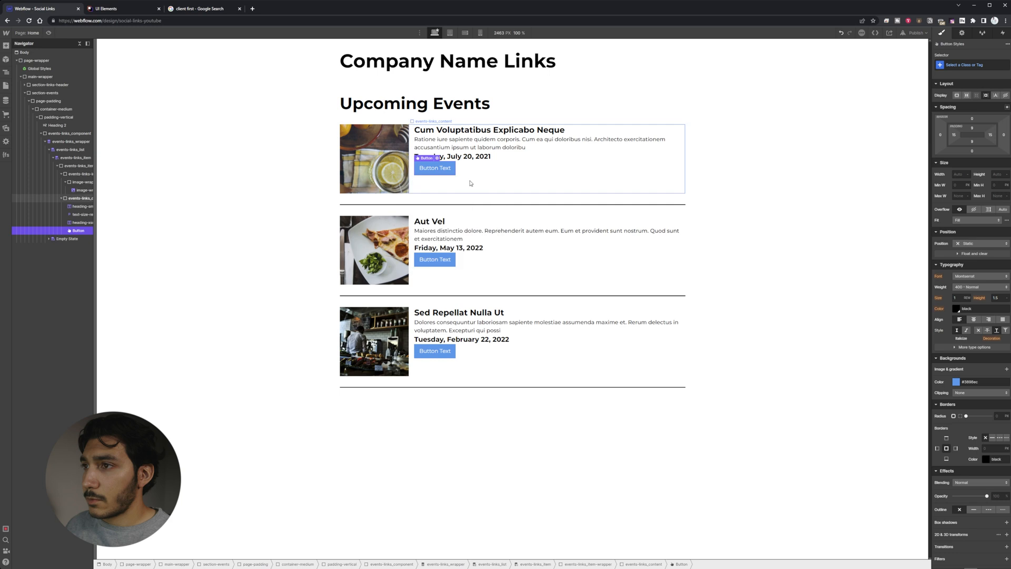
Style the button with the black class and its small variant as 'RSVP'
left_click(990, 65)
type("bt")
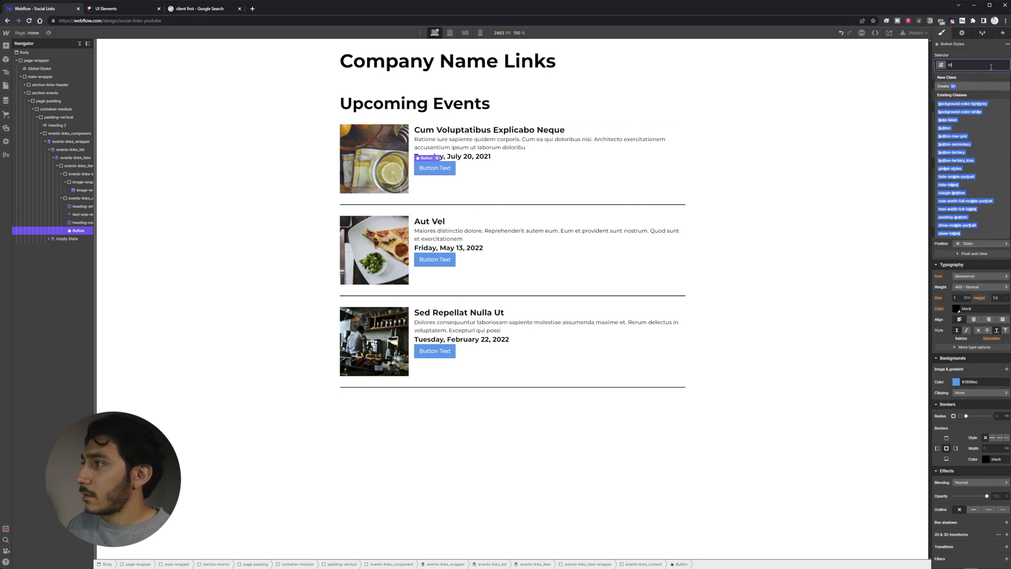
left_click(946, 128)
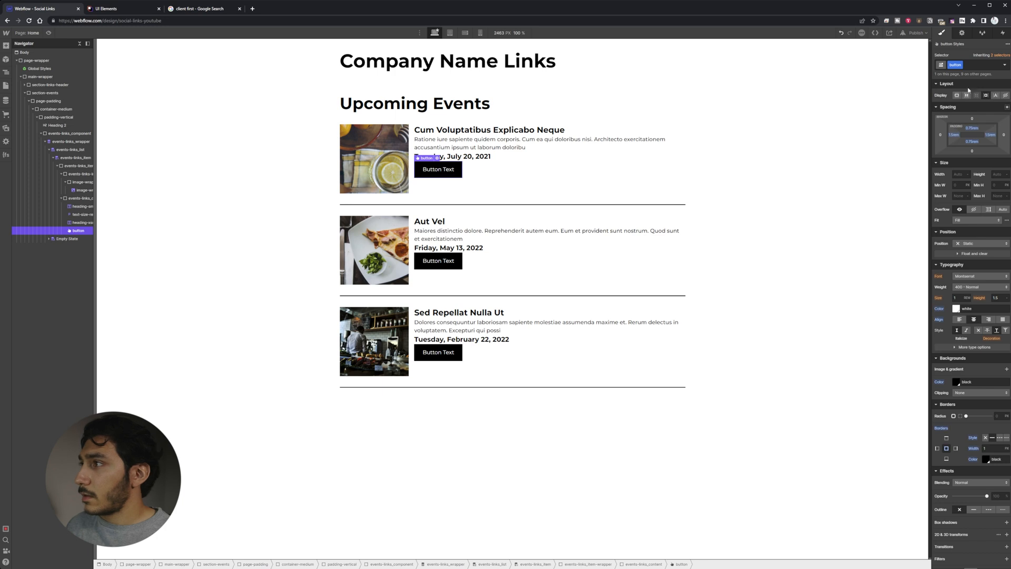
left_click(980, 65)
type("button-small")
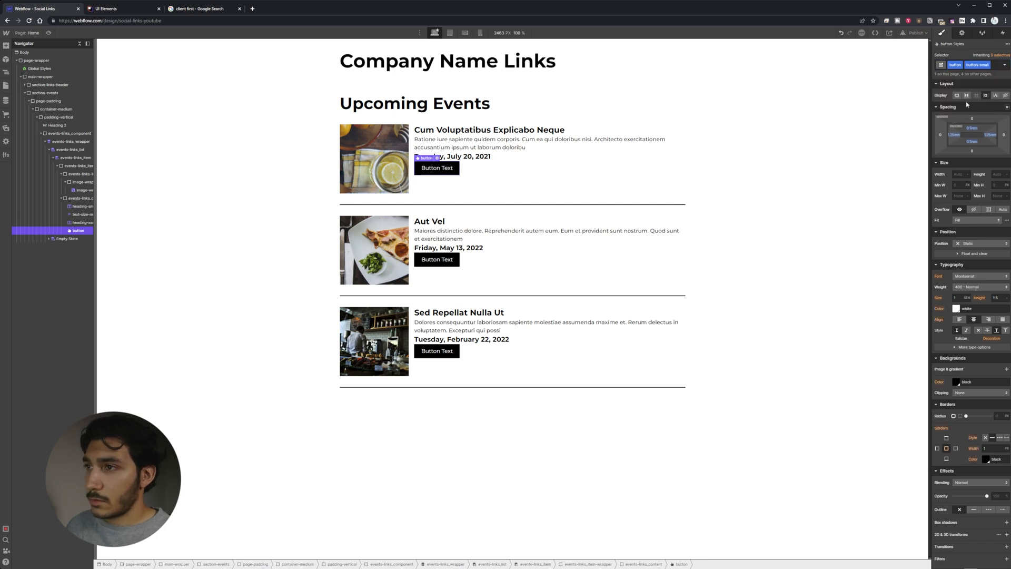
left_click(477, 183)
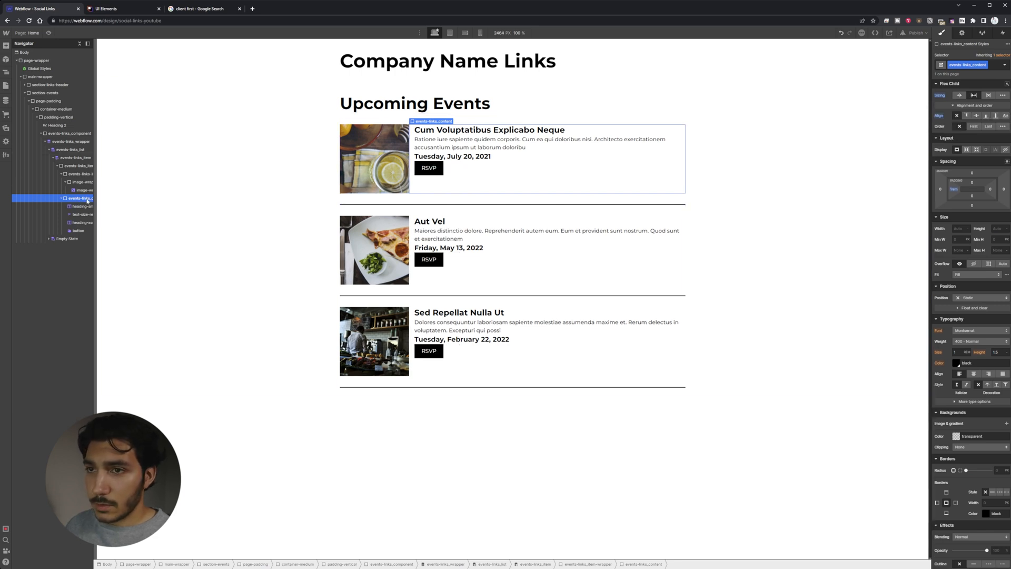
key("ctrl+e")
type("div")
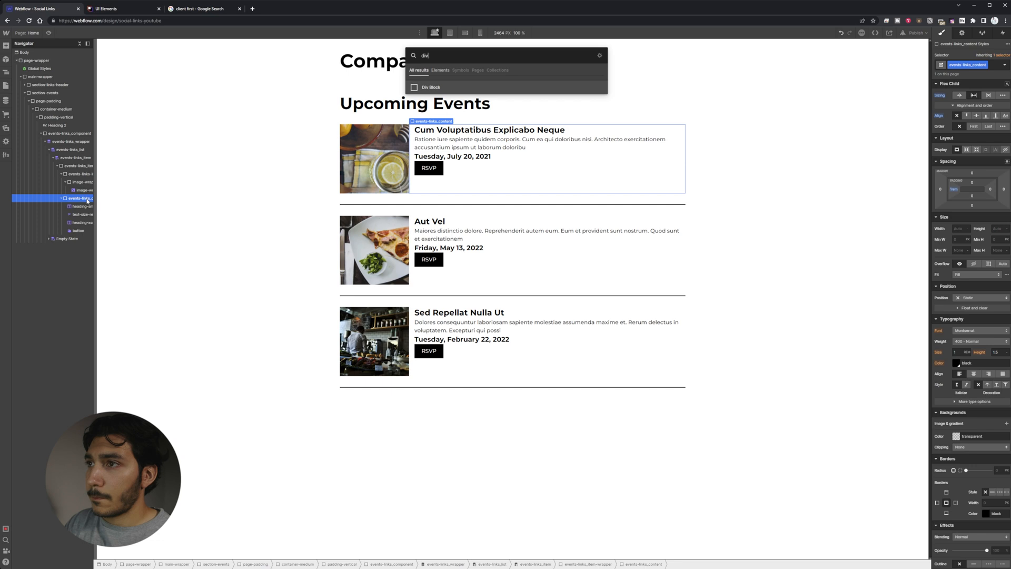
Insert two Div Blocks inside each event's content wrapper
key("Return")
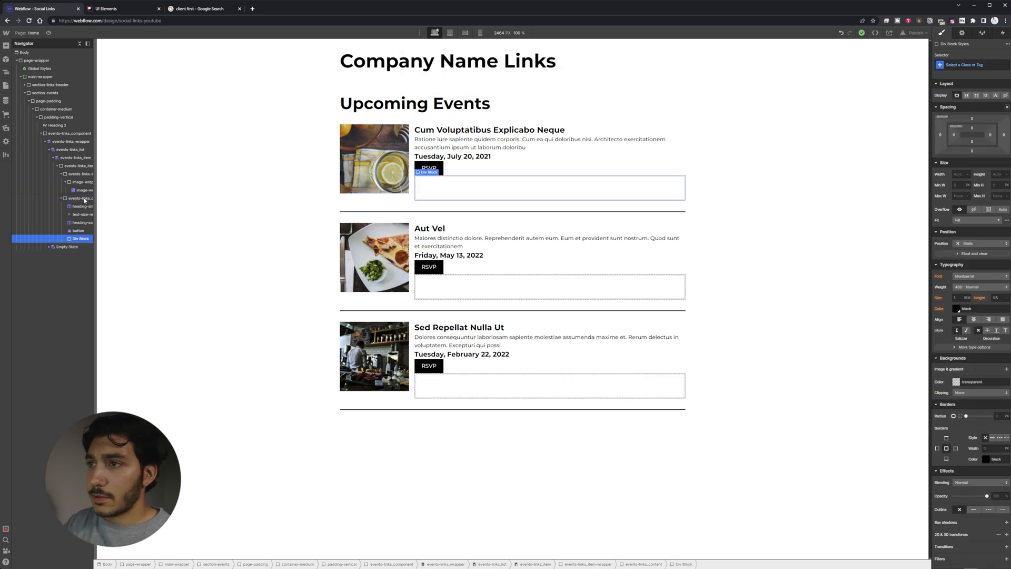
key("ctrl+e")
type("div")
key("Return")
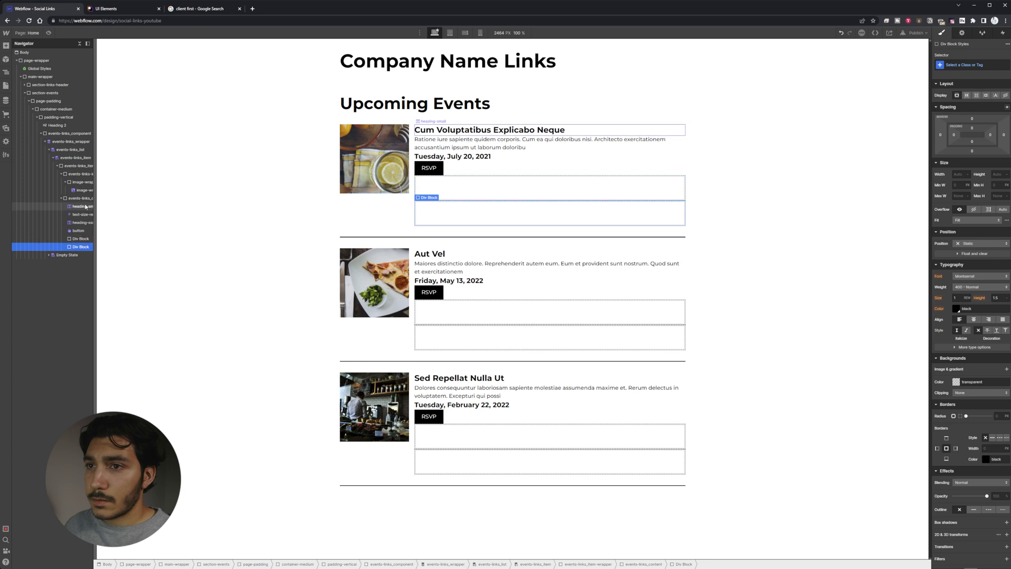
Move the event date and RSVP button into the second block
left_click_drag(85, 205, 77, 247)
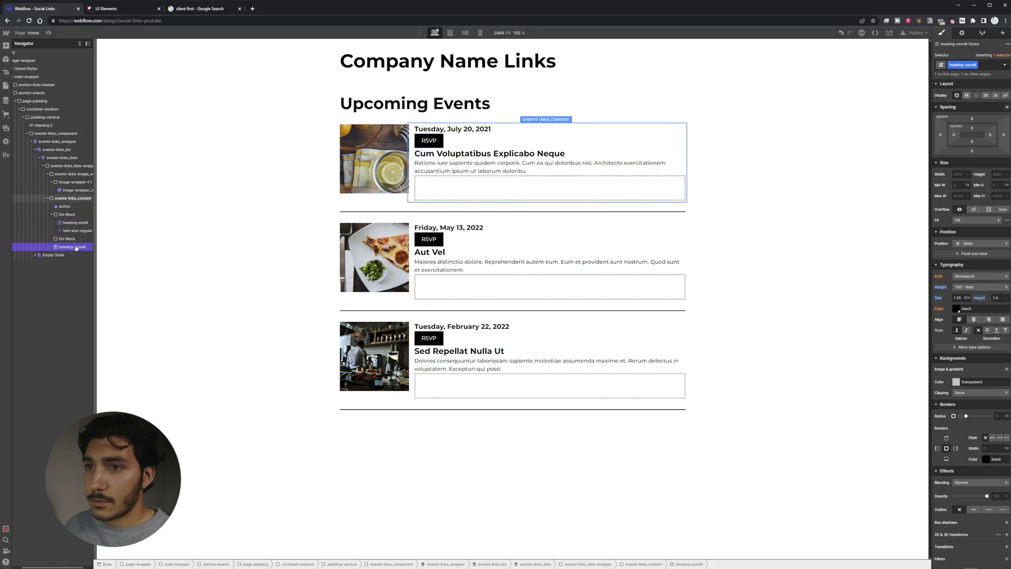
left_click_drag(73, 239, 73, 240)
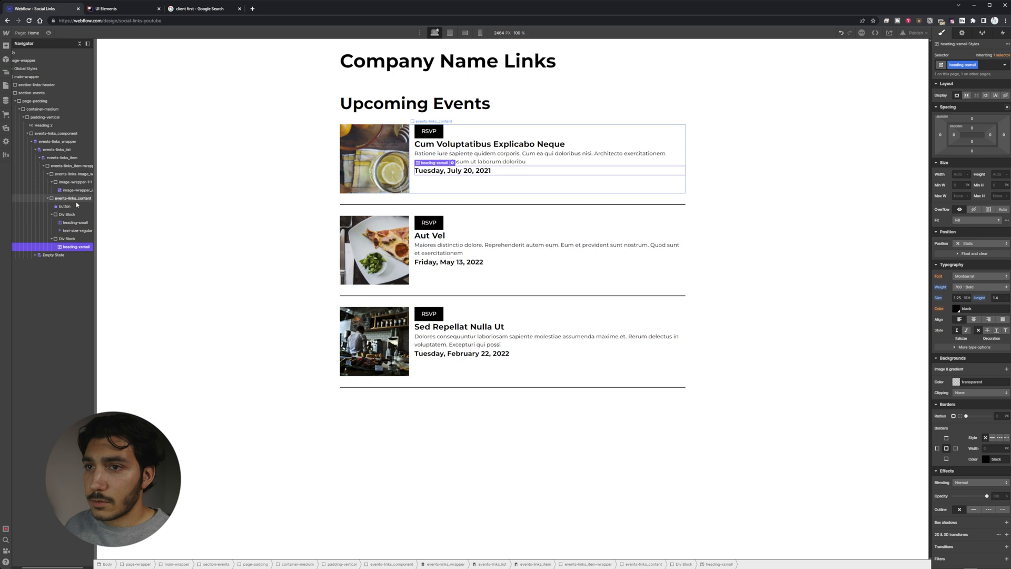
left_click(76, 199)
left_click(48, 199)
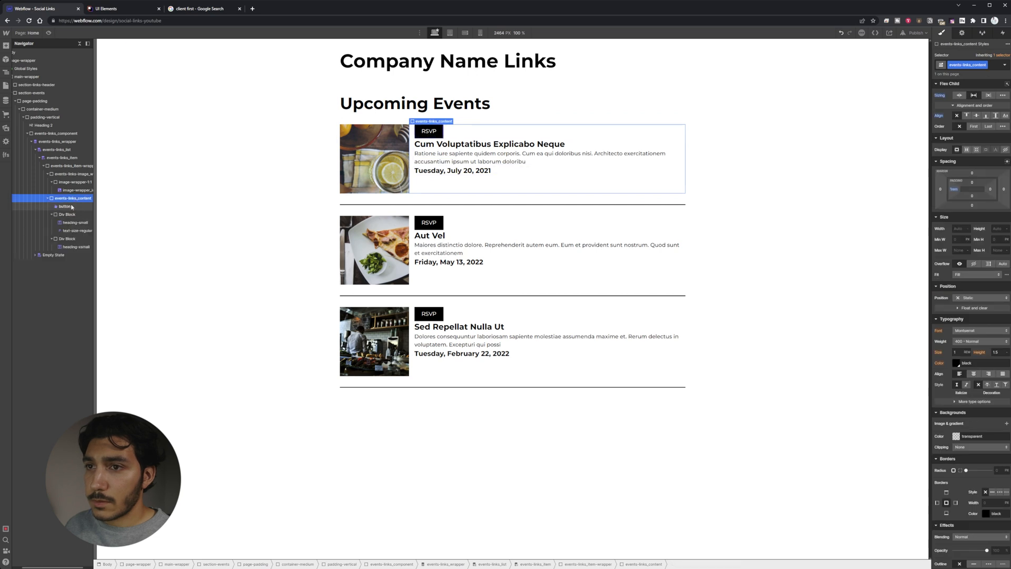
left_click(71, 246)
left_click_drag(74, 247, 82, 245)
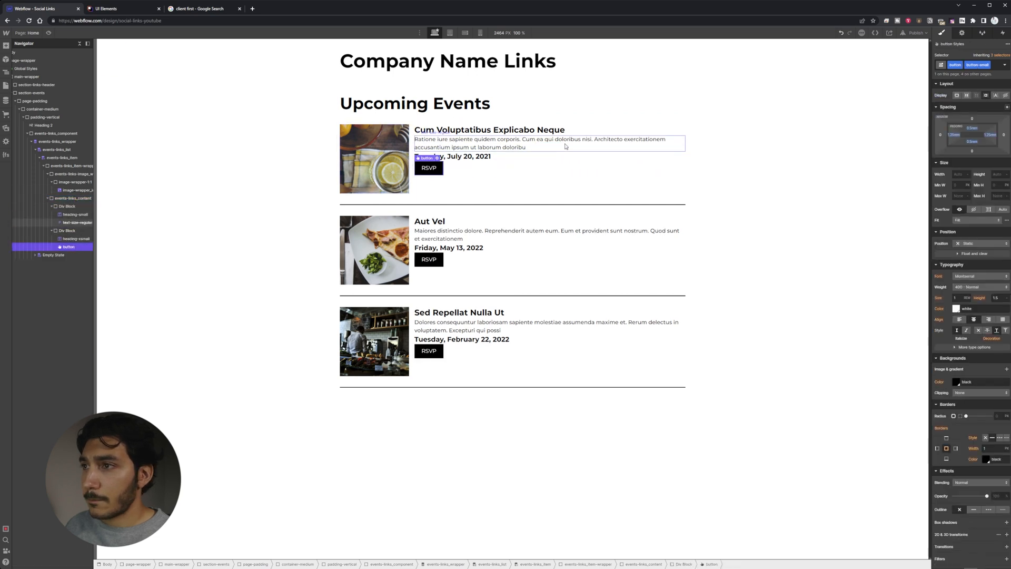
Give the first block the class event-links_content-top
left_click(90, 208)
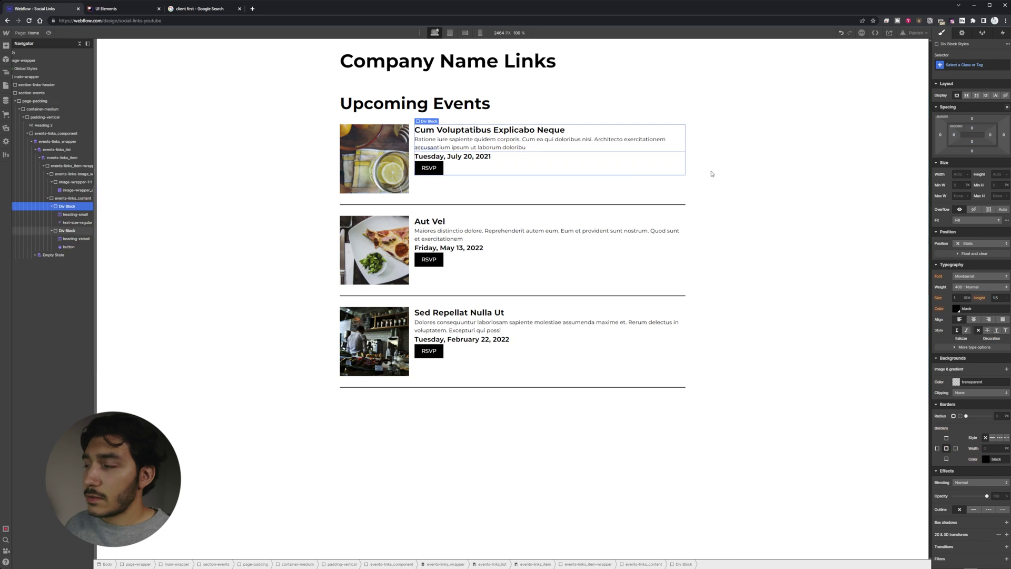
left_click(970, 66)
type("event-")
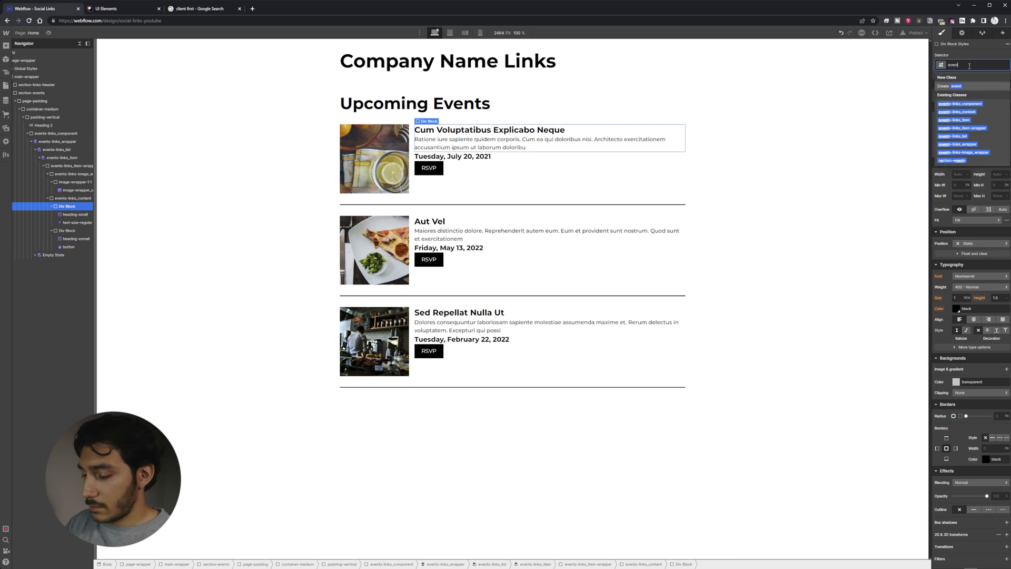
type("links_cont")
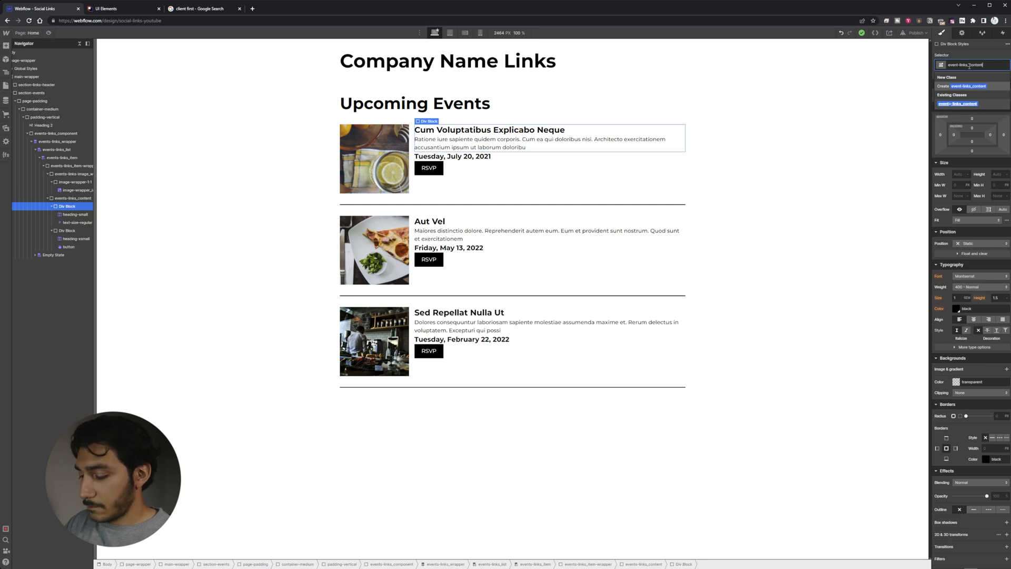
type("ent")
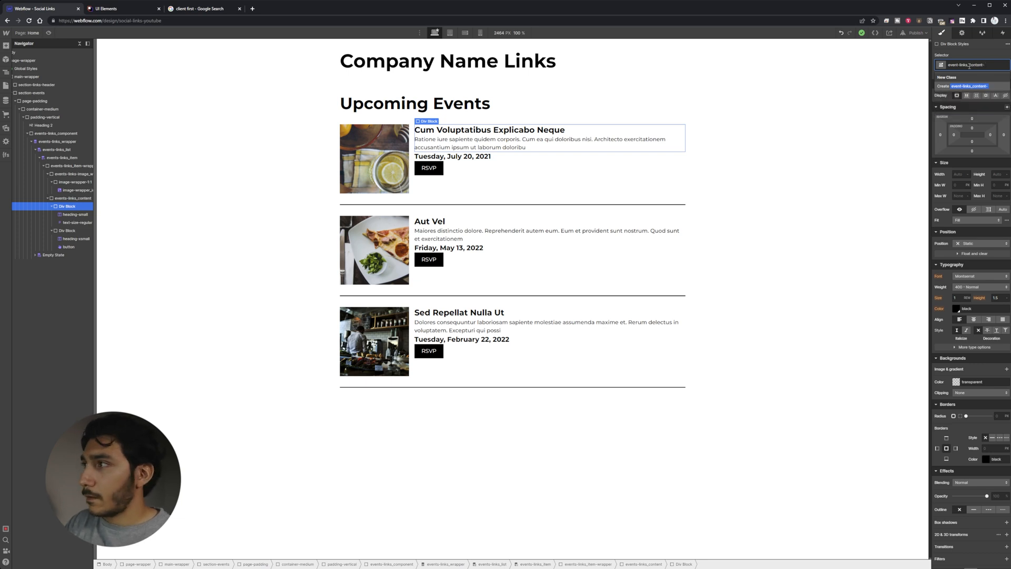
key("Return")
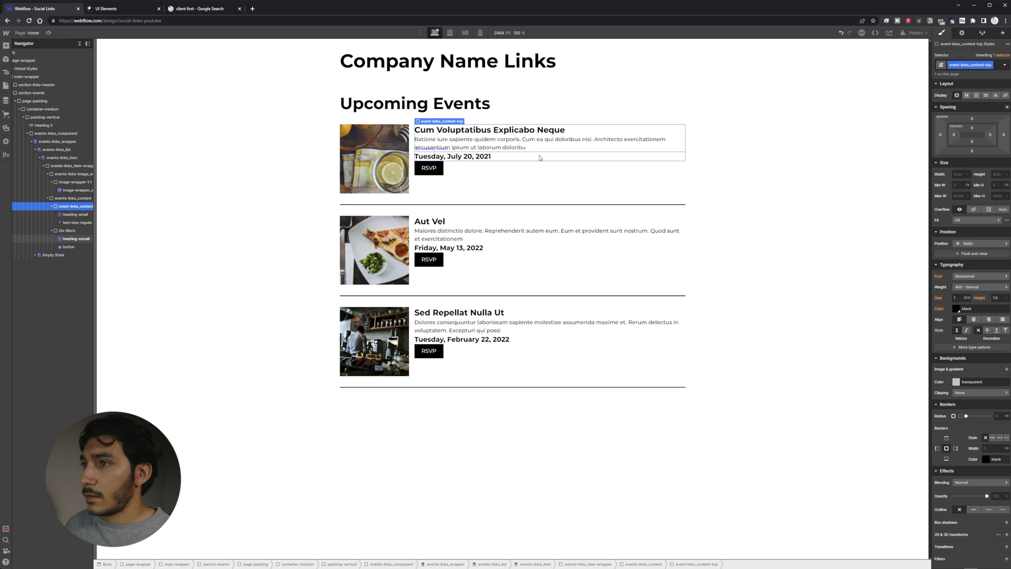
Give the second block a duplicated class renamed event-links_content-bottom
left_click(79, 231)
left_click(972, 64)
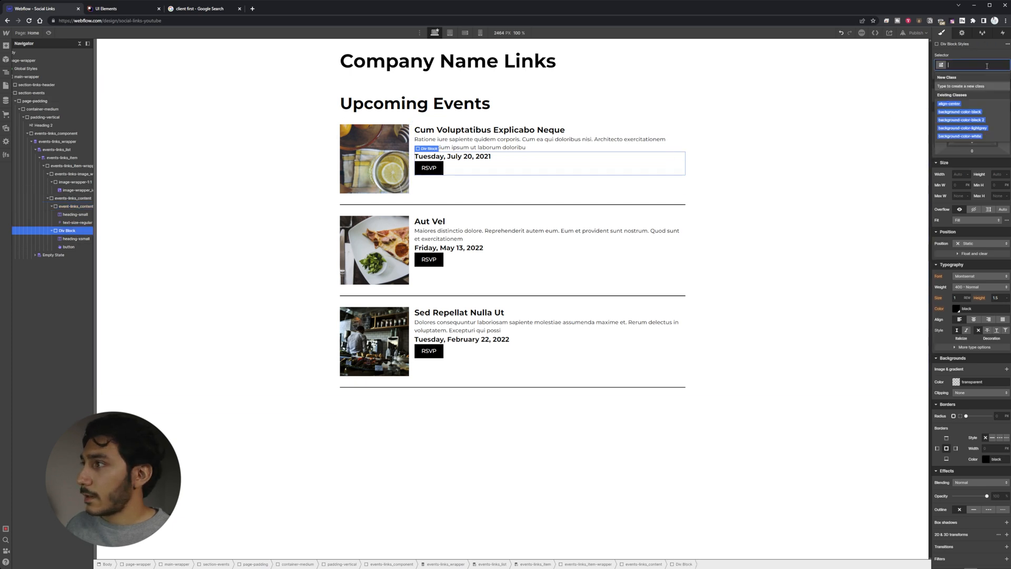
type("eve")
key("Down")
key("Return")
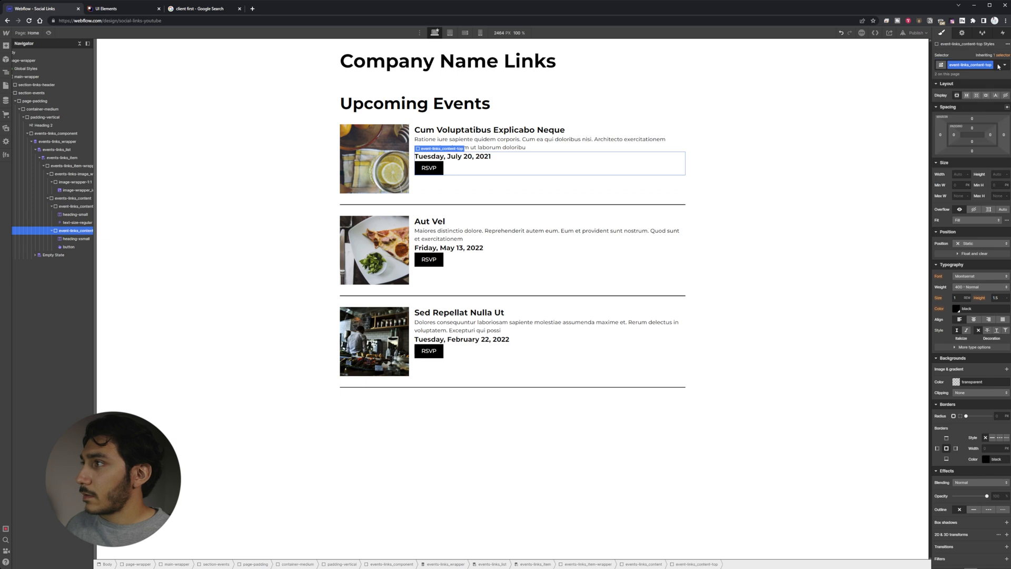
left_click(991, 65)
left_click(989, 82)
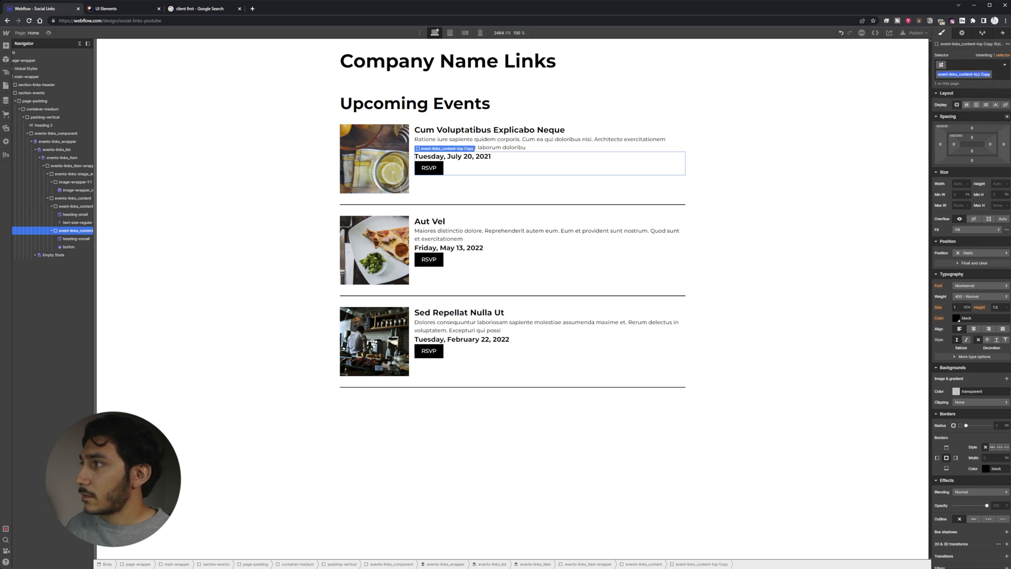
type("b")
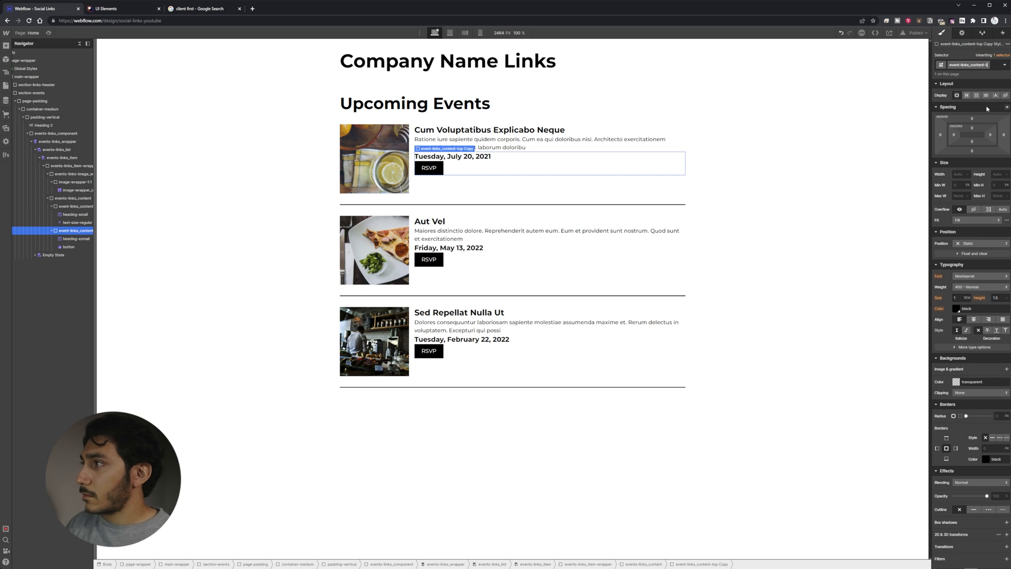
type("ottom")
key("Return")
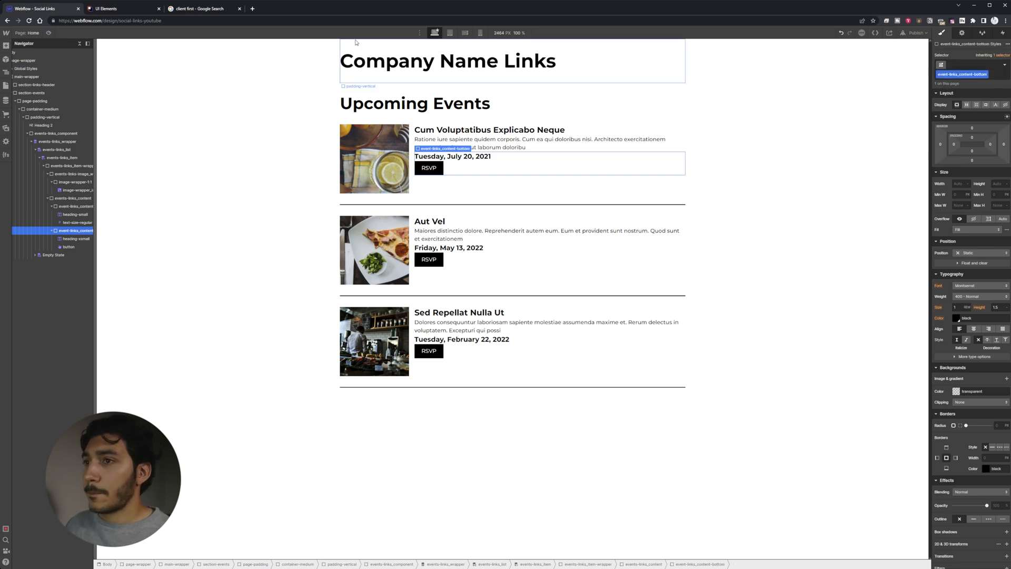
Make events-links_content a vertical flex layout justified Space Between
left_click(83, 199)
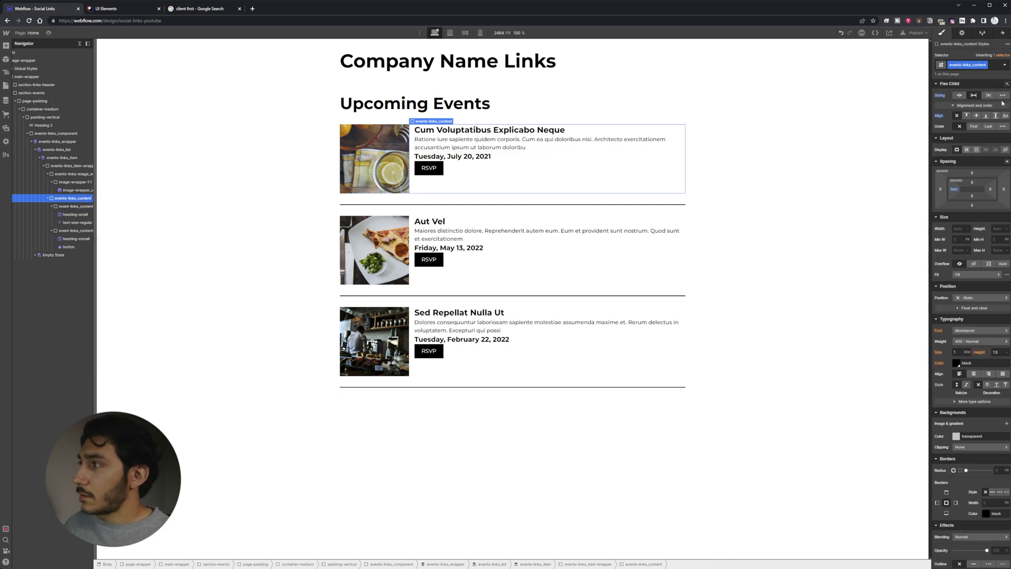
left_click(965, 150)
left_click(987, 167)
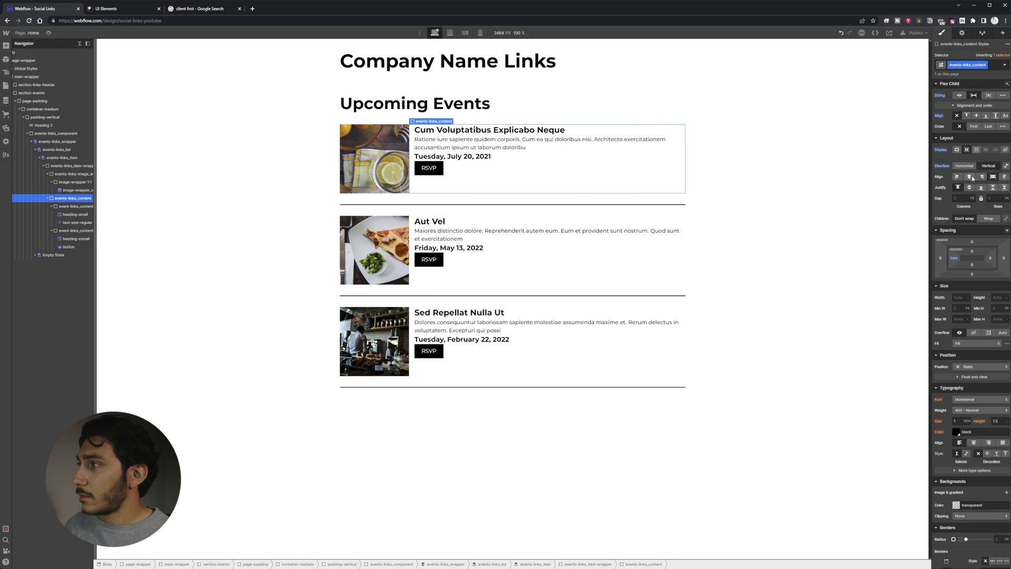
left_click(993, 187)
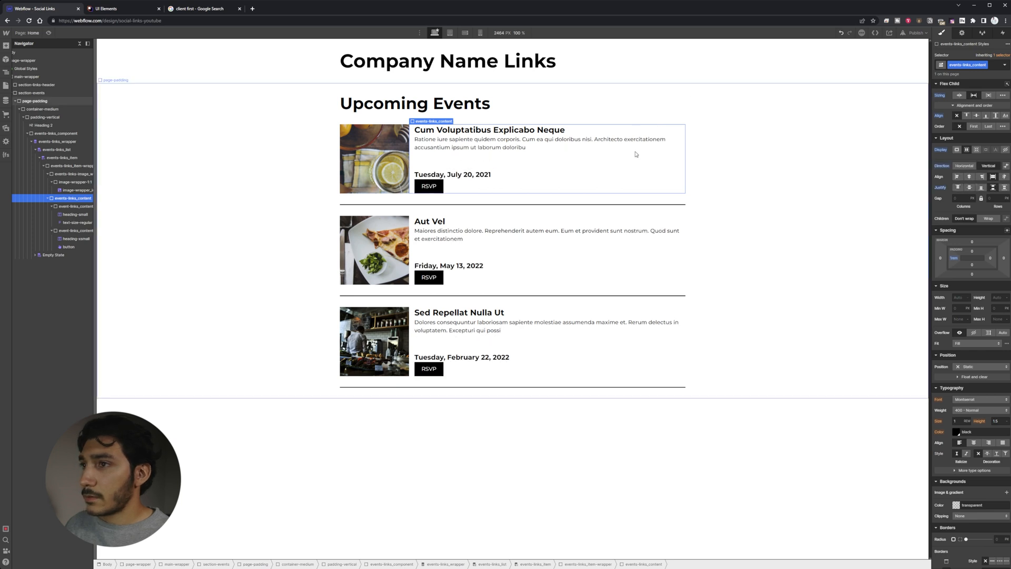
Select the page-padding section around the events
left_click(557, 143)
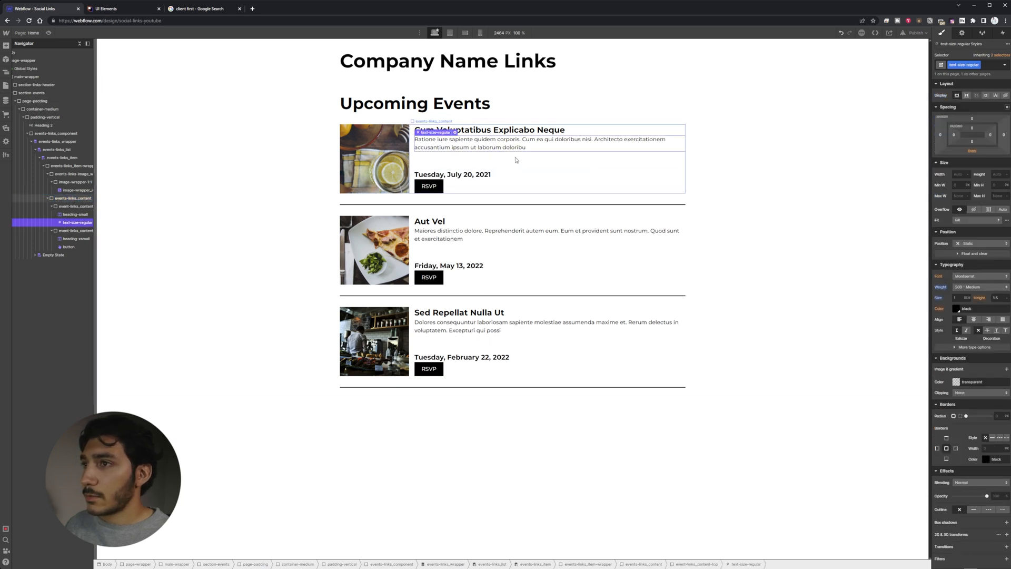
left_click(794, 211)
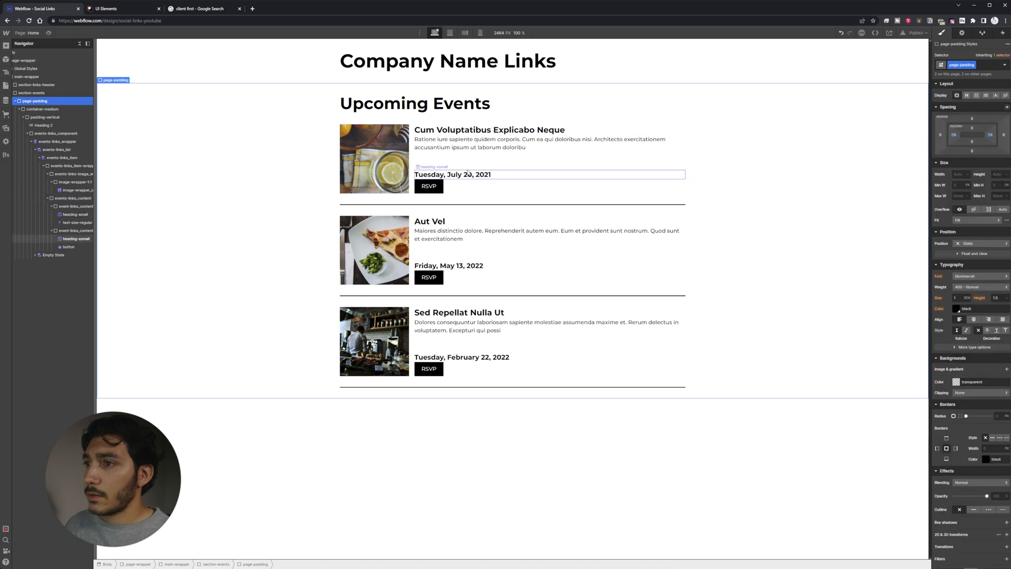
left_click(441, 190)
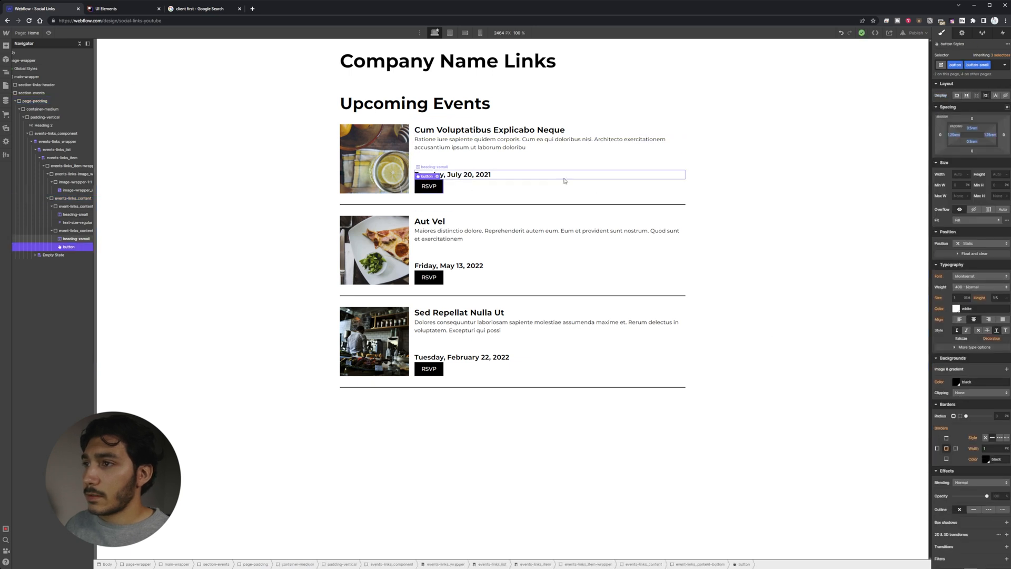
left_click(711, 202)
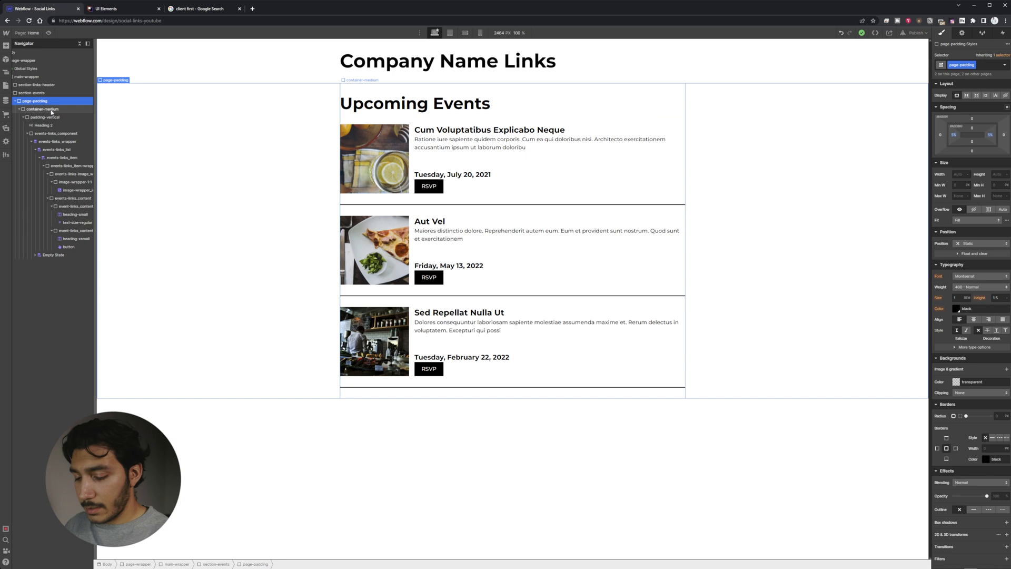
Duplicate the section by mistake and delete the extra page-padding copy
key("ctrl+d")
scroll(190, 198, "down", 2)
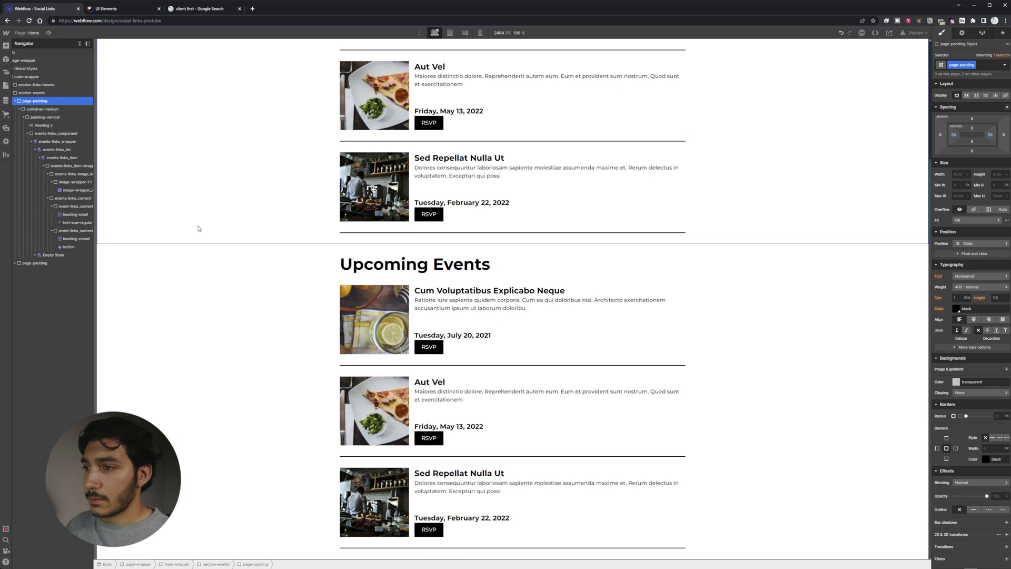
scroll(324, 381, "up", 2)
left_click(40, 125)
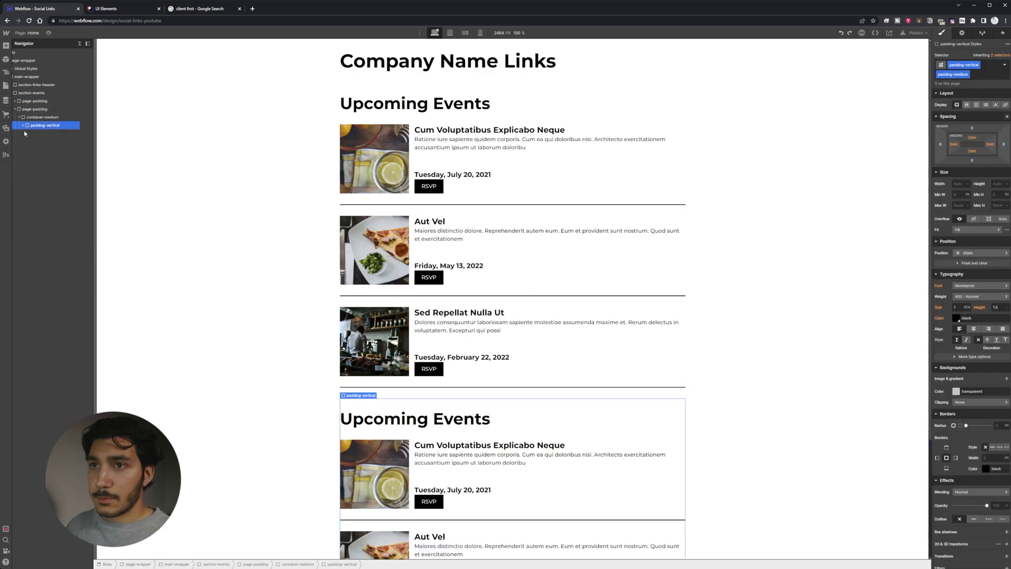
left_click(42, 117)
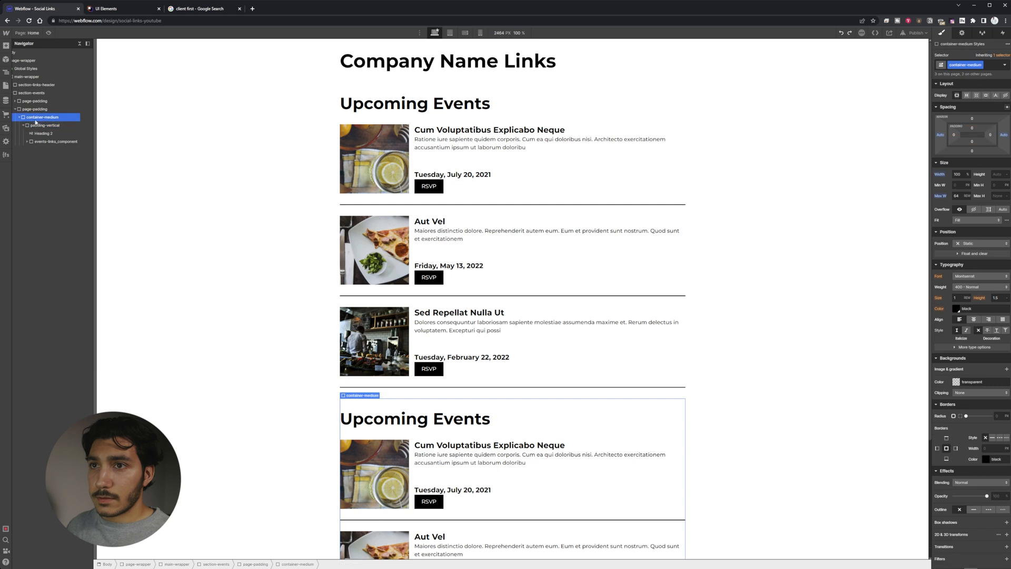
left_click(39, 110)
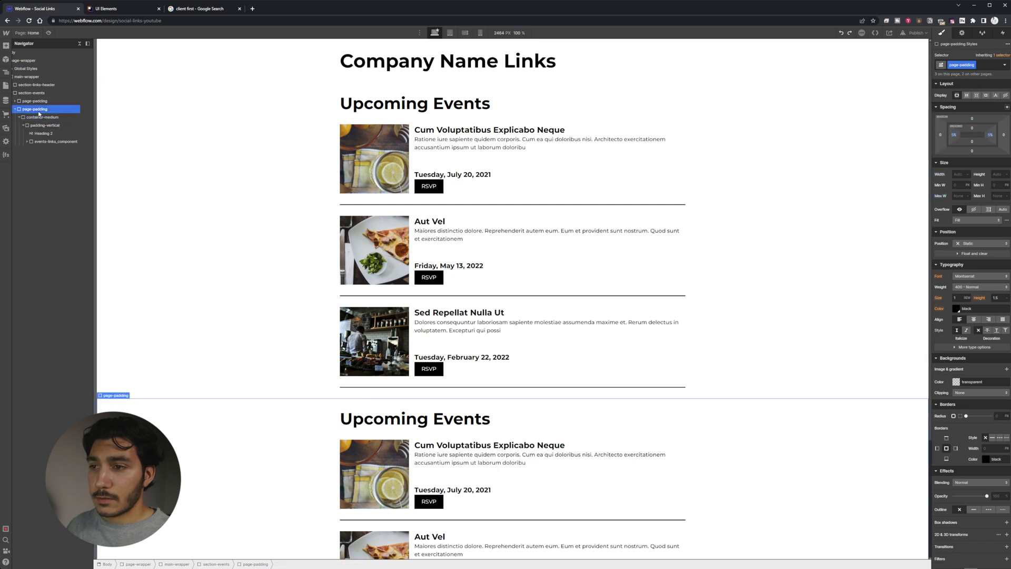
key("Delete")
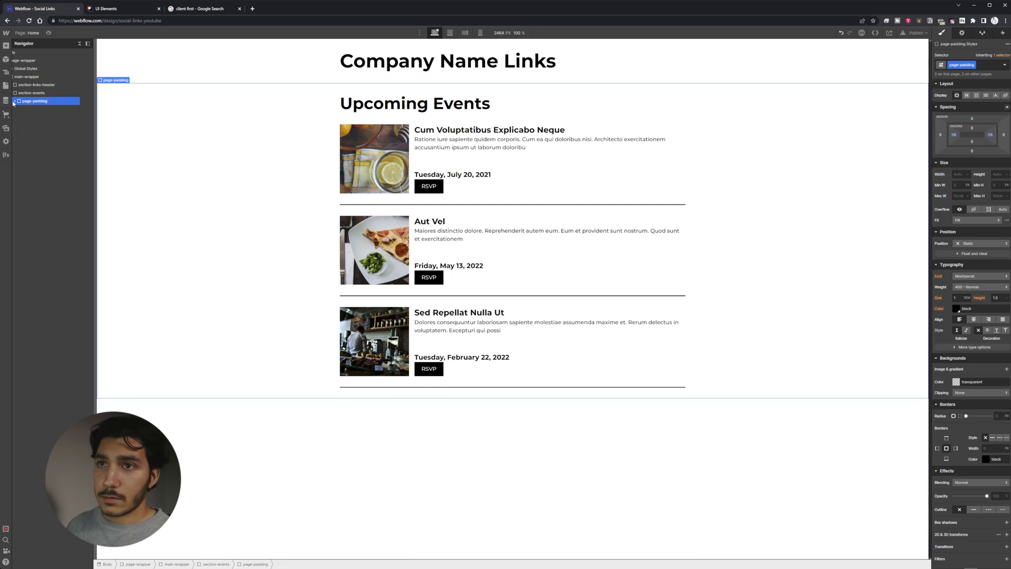
Duplicate section-events and reclass the copy as section-blog-links
left_click(40, 93)
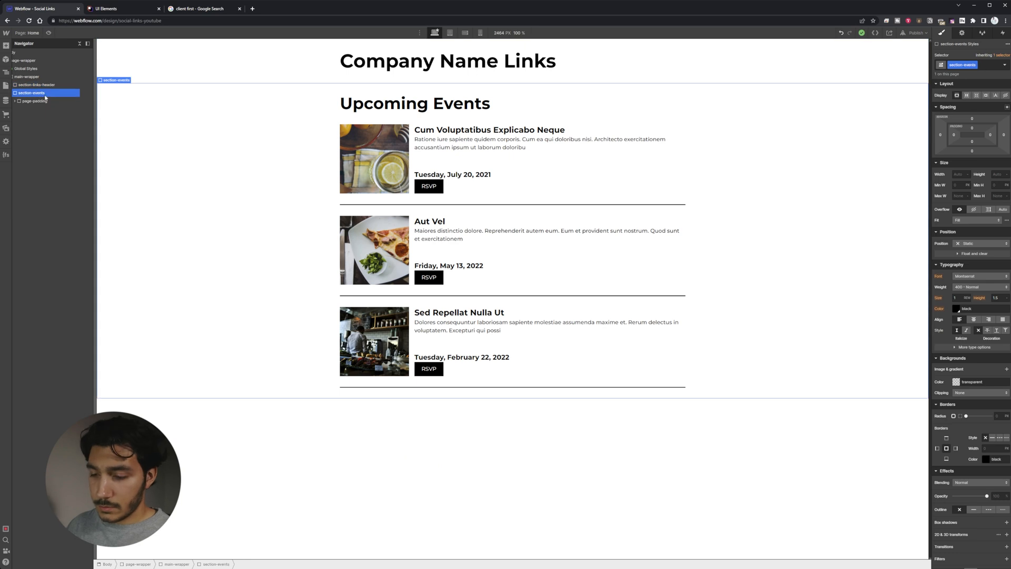
key("ctrl+d")
left_click(53, 109)
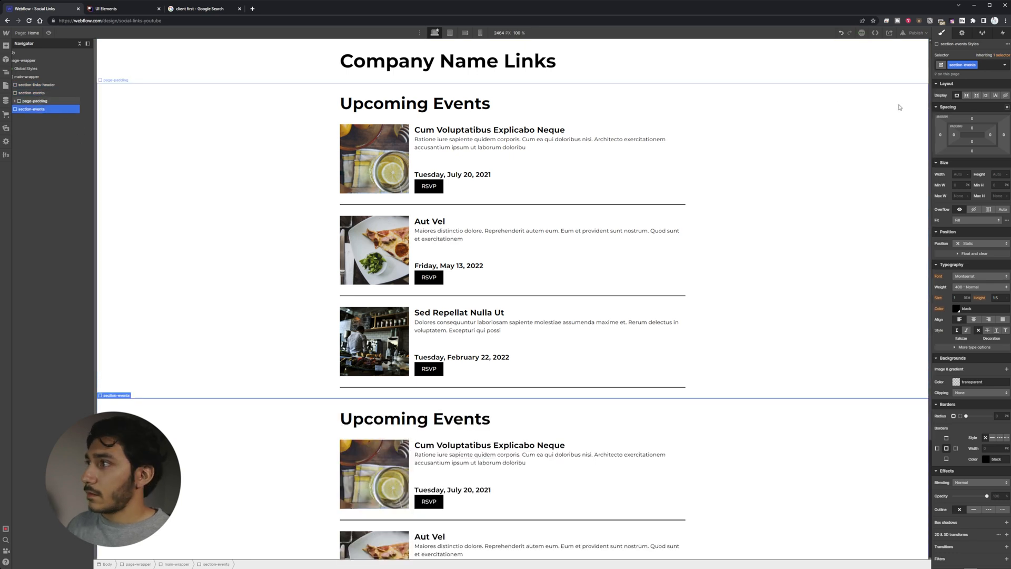
left_click(975, 65)
left_click(965, 90)
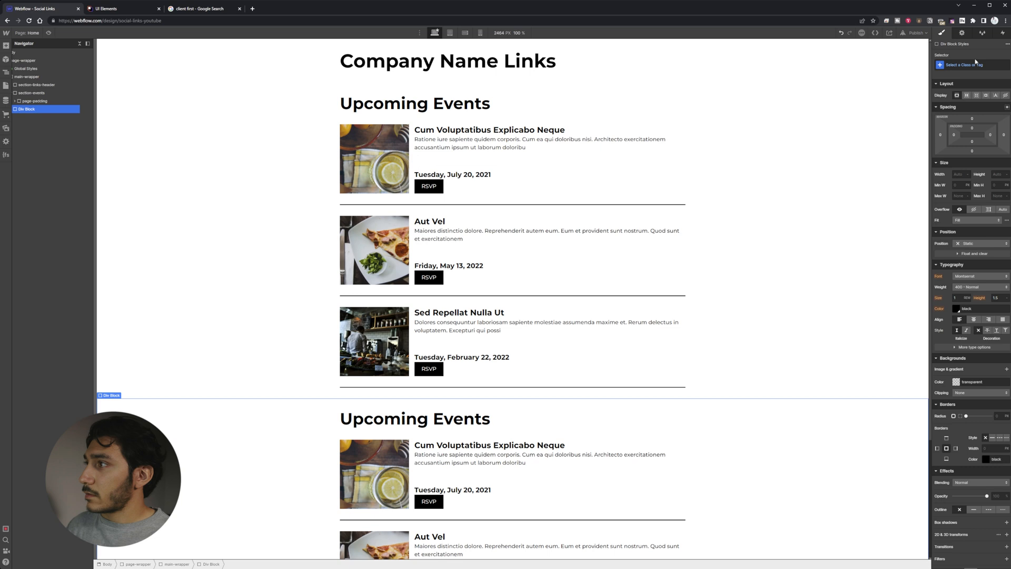
left_click(974, 65)
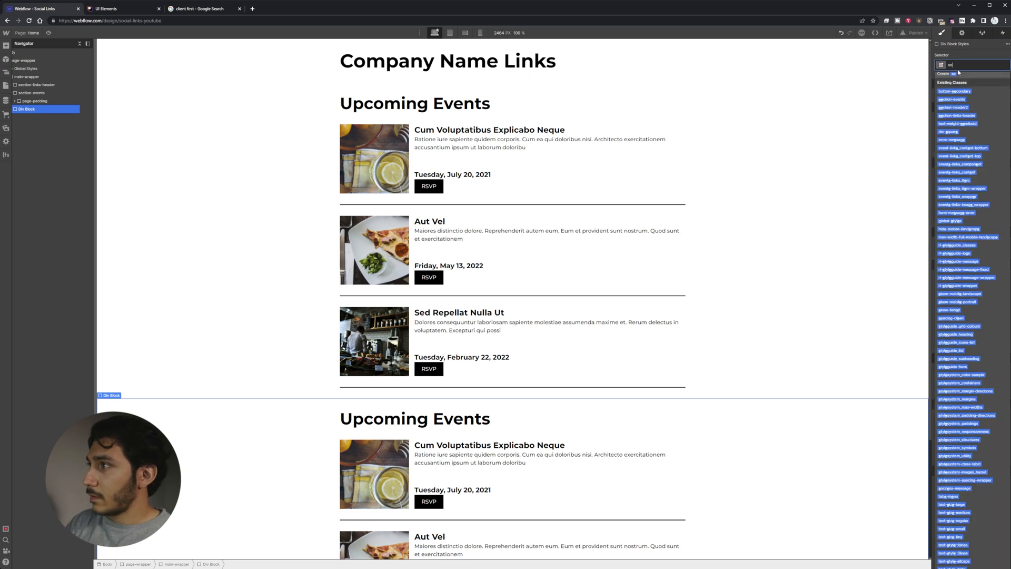
type("section-blog-l")
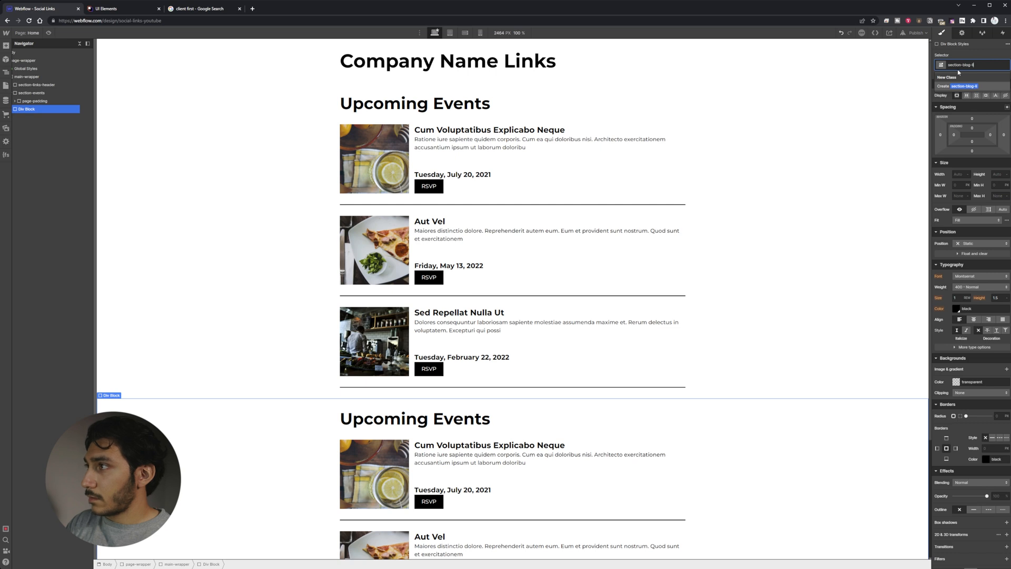
type("inks")
key("Return")
scroll(551, 343, "down", 2)
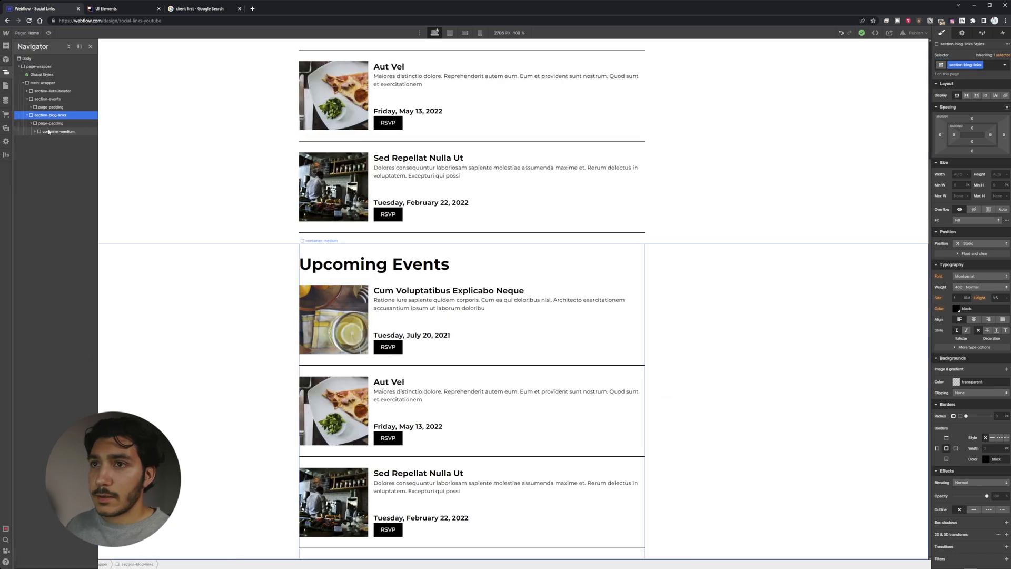
left_click(51, 131)
Delete the copied events list wrapper from the new section
left_click(56, 139)
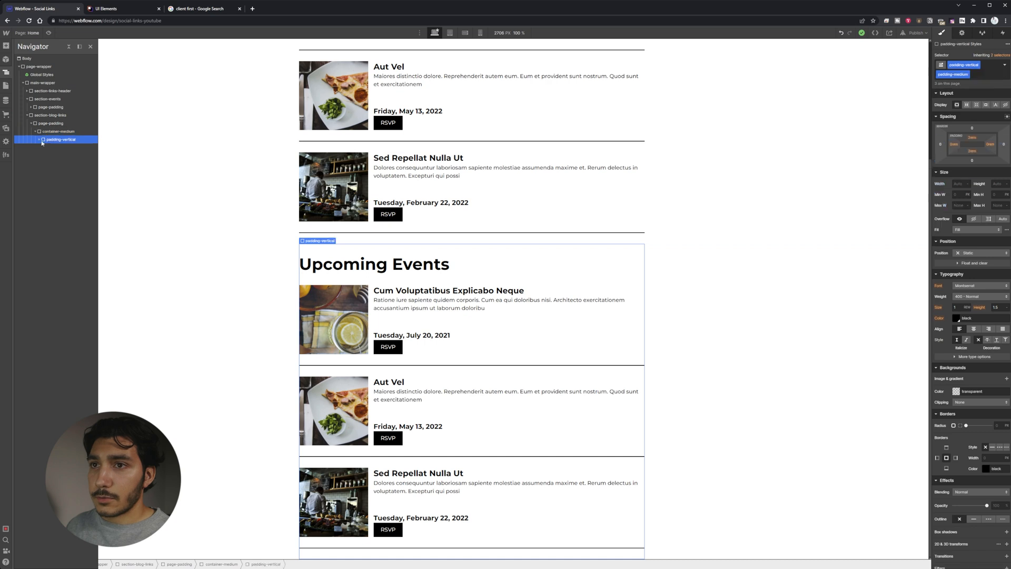
left_click(48, 156)
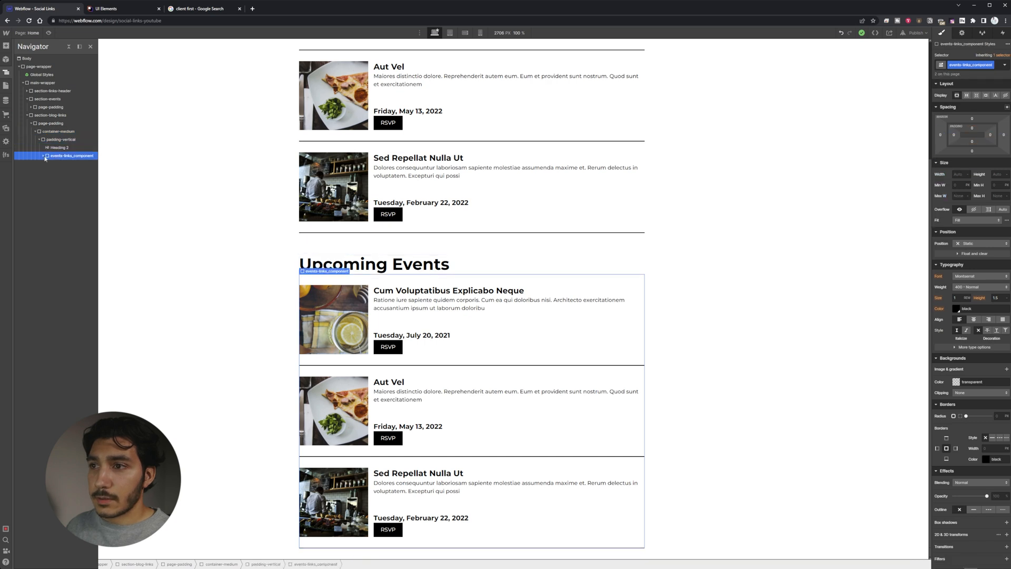
left_click(49, 165)
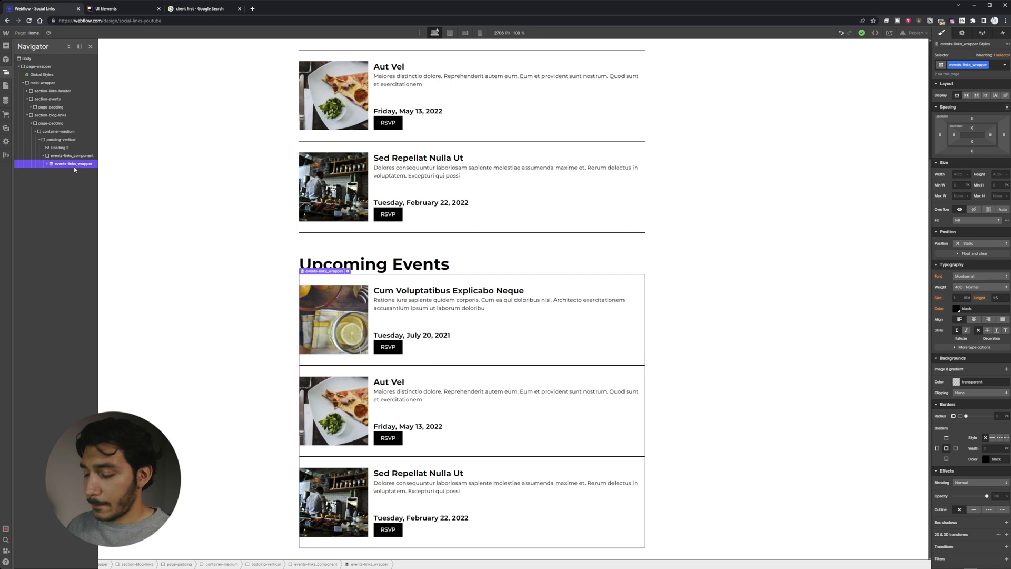
key("Delete")
Give the now-empty component div the class blog-links_component
left_click(66, 156)
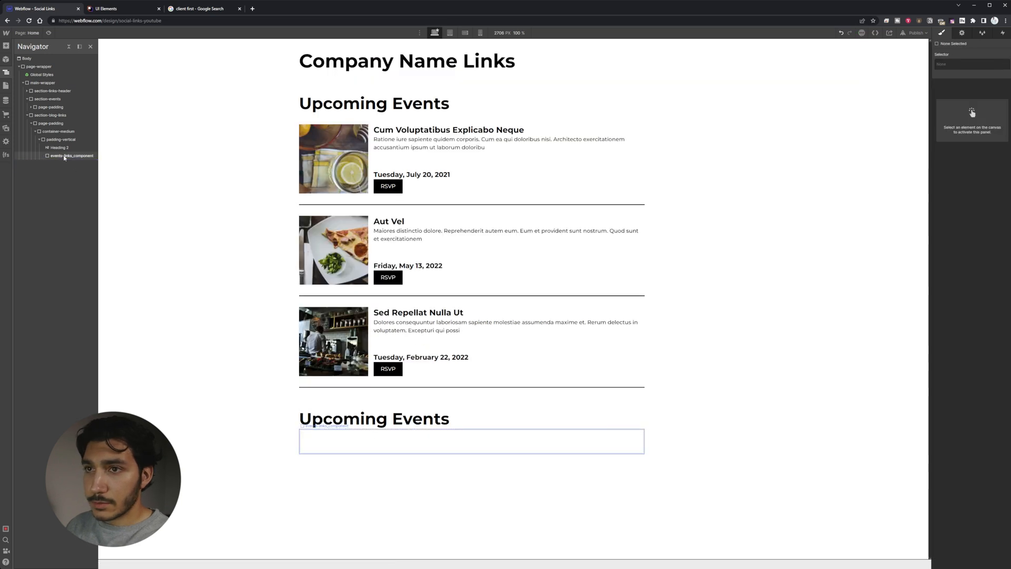
left_click(977, 63)
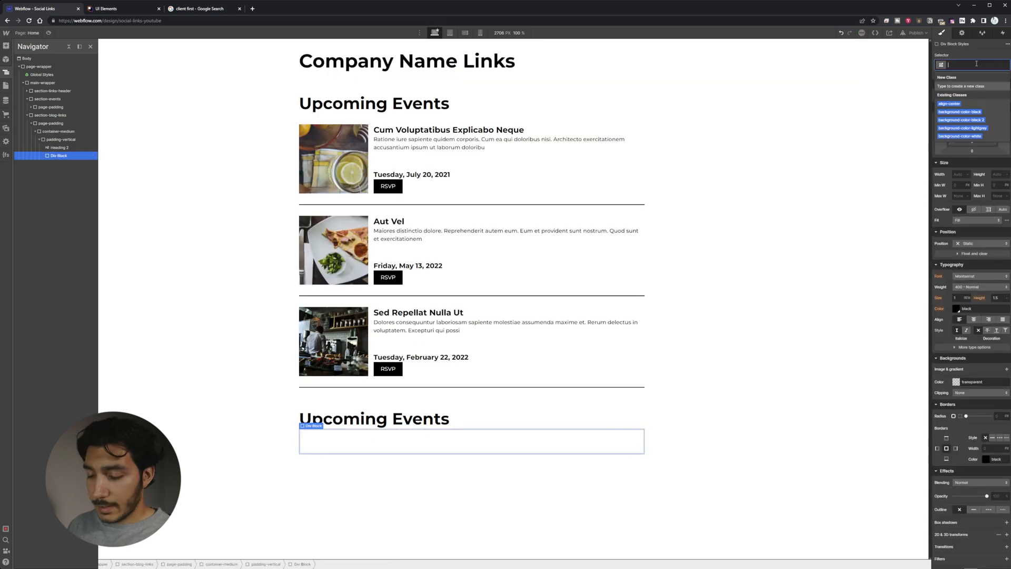
type("blog")
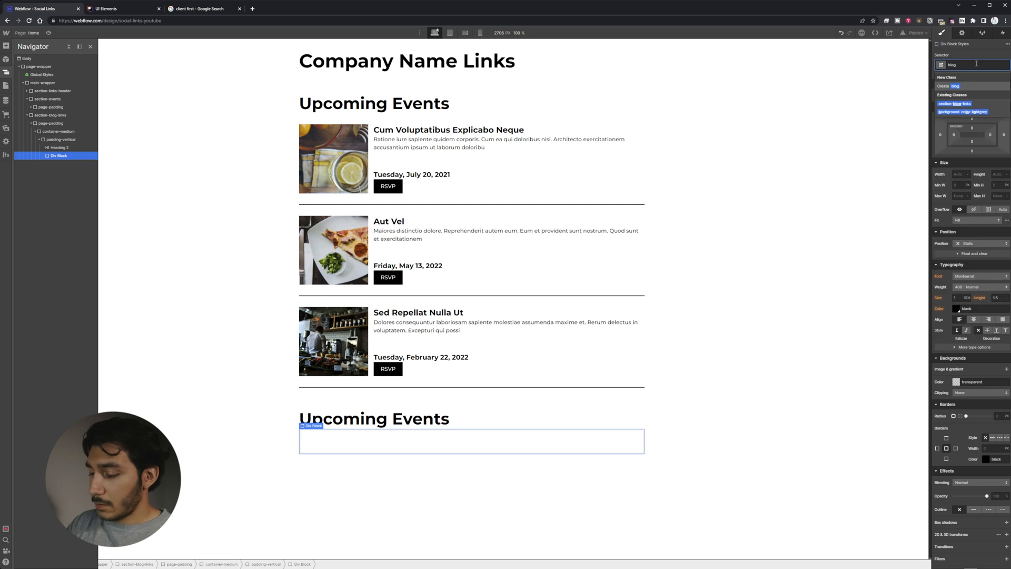
type("-links-")
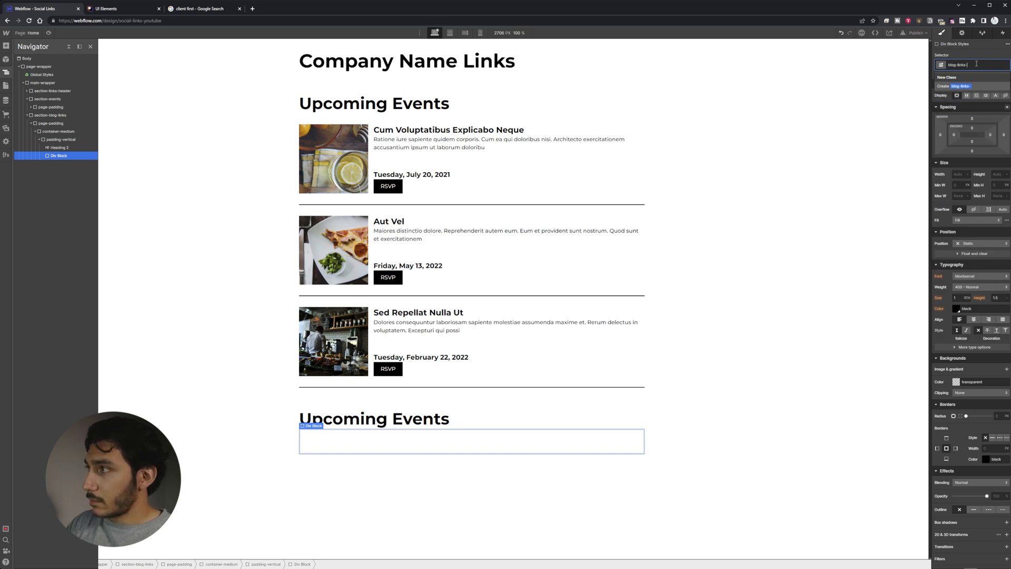
key("BackSpace")
type("_comp")
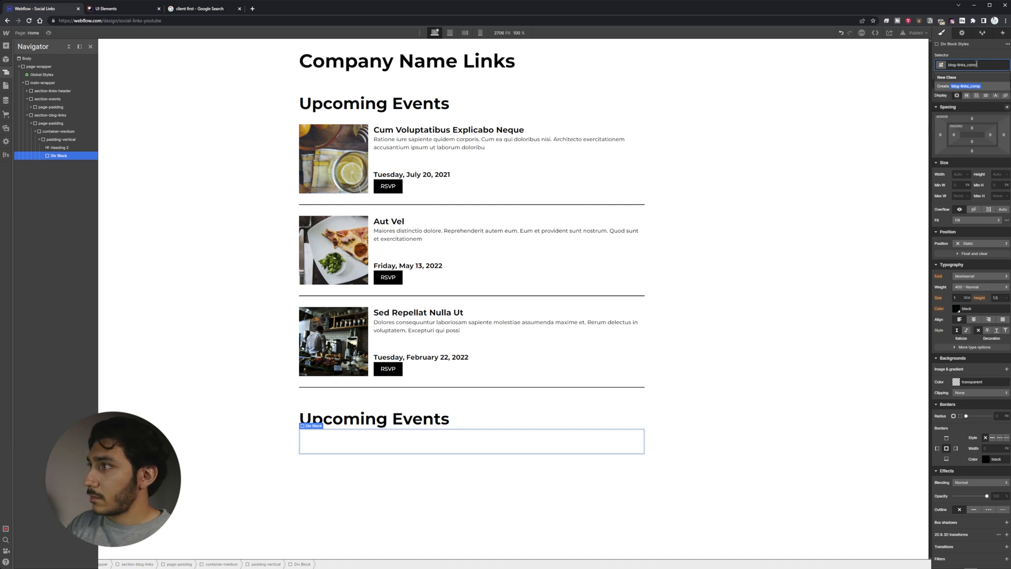
type("ent")
key("Return")
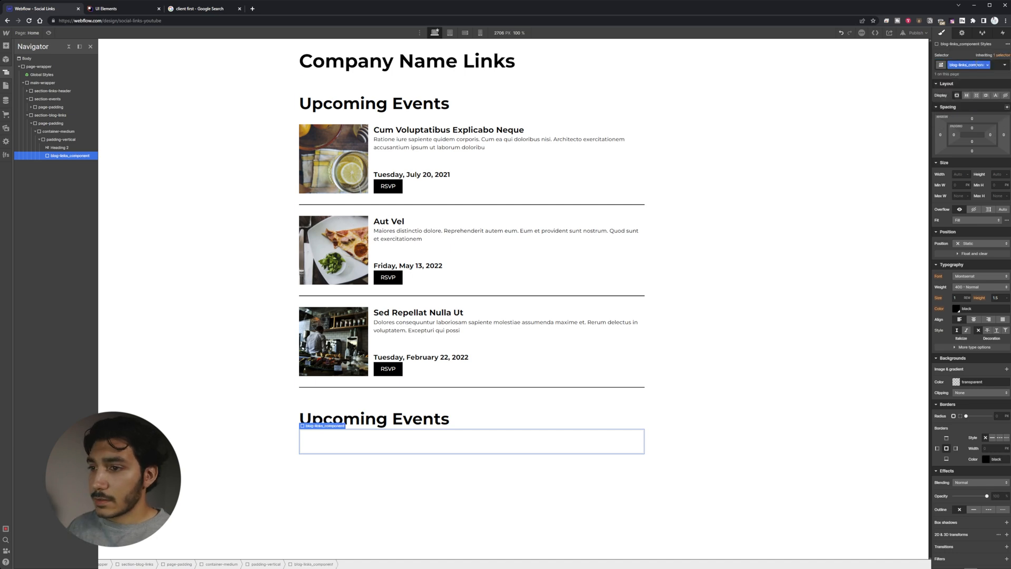
left_click(399, 419)
Change the copied heading text to 'Blog Posts'
double_click(399, 417)
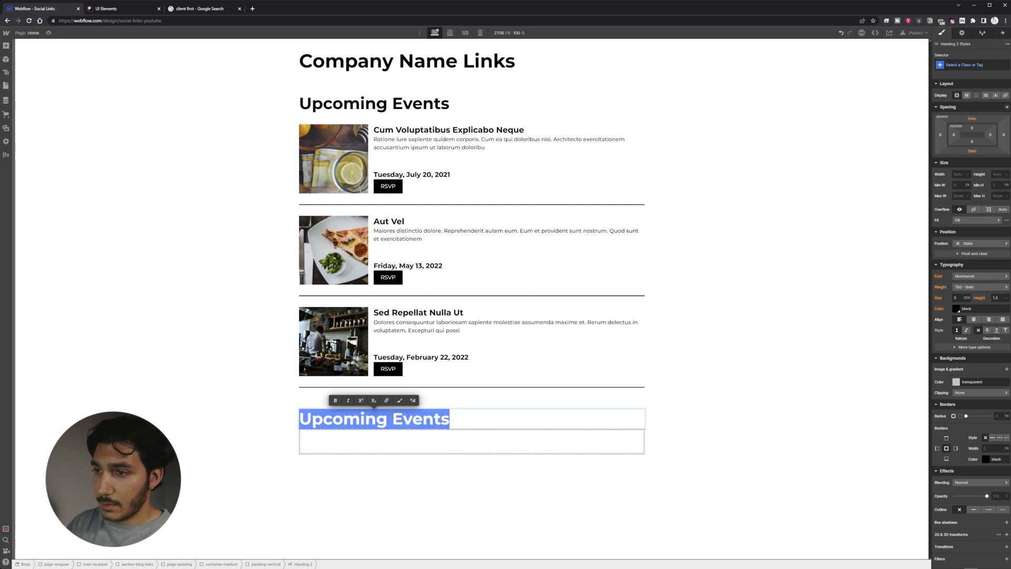
type("Blog Pos")
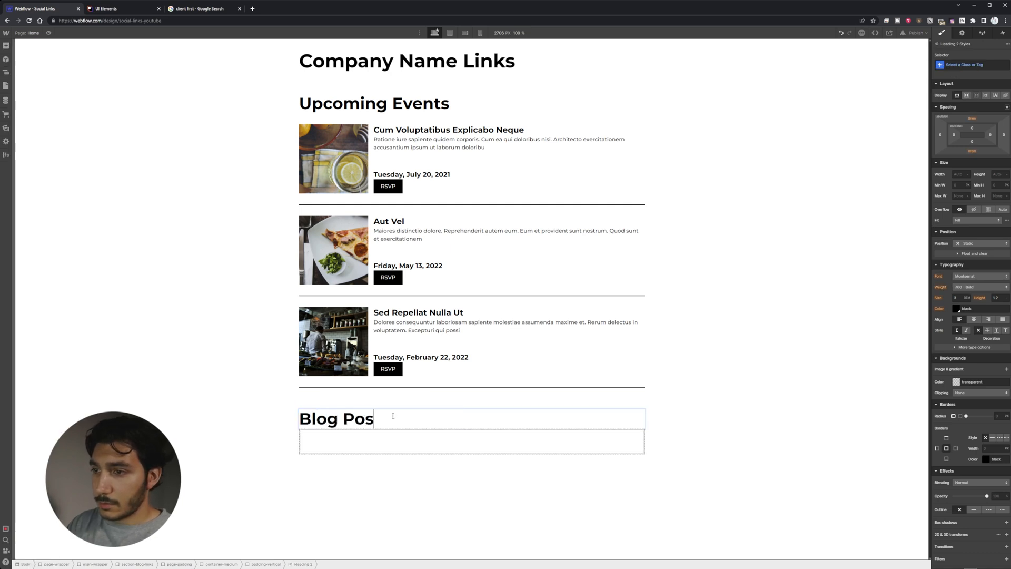
type("ts")
key("Return")
key("Escape")
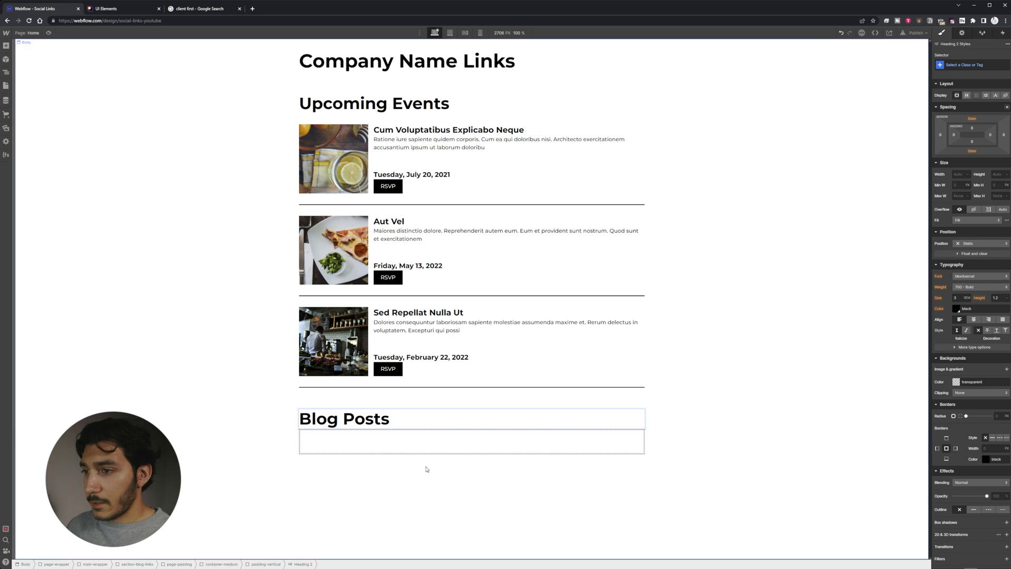
key("ctrl+v")
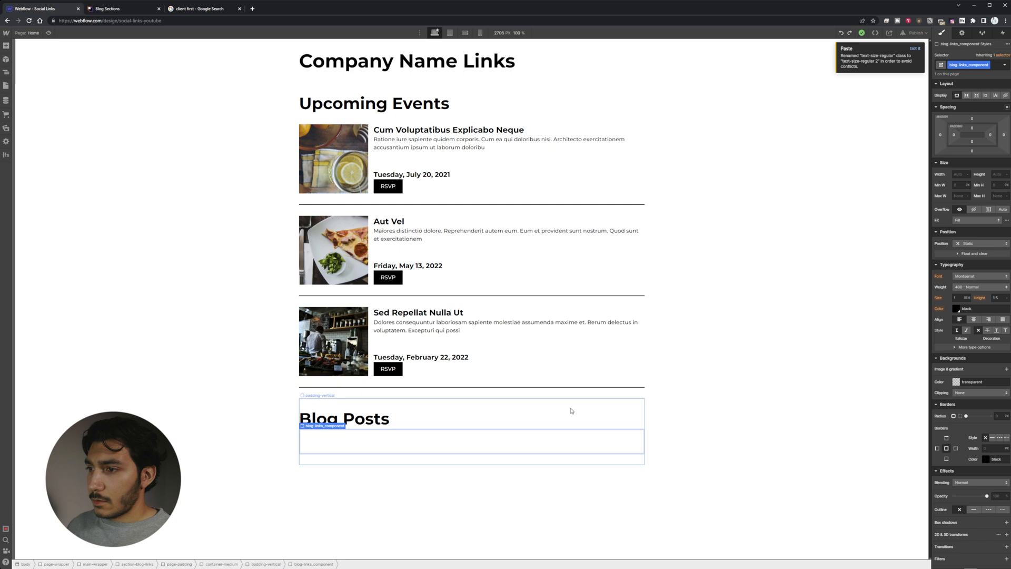
Add a Collection List sourced from the Blog Posts collection
key("ctrl+k")
type("col")
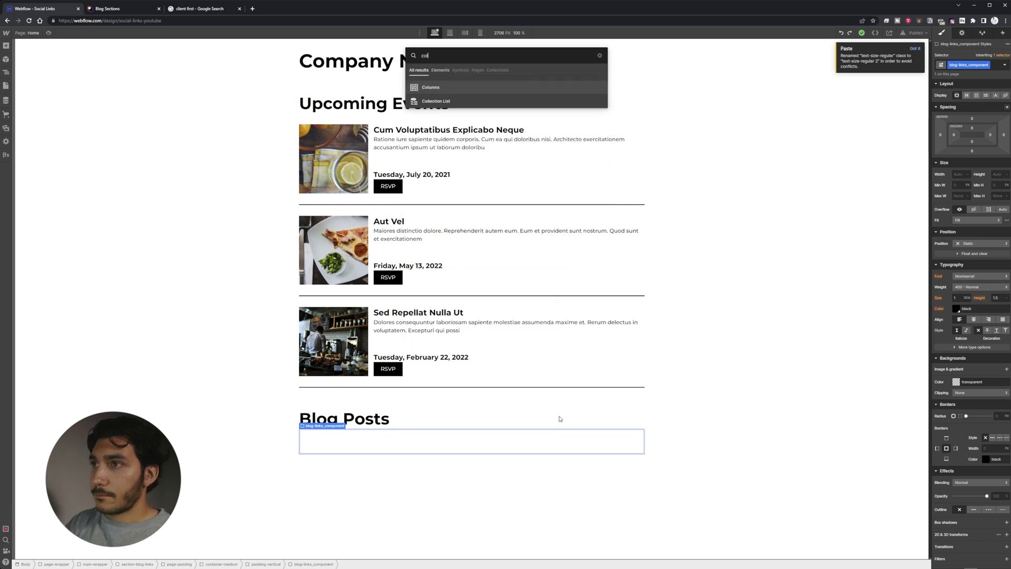
type("lec")
key("Return")
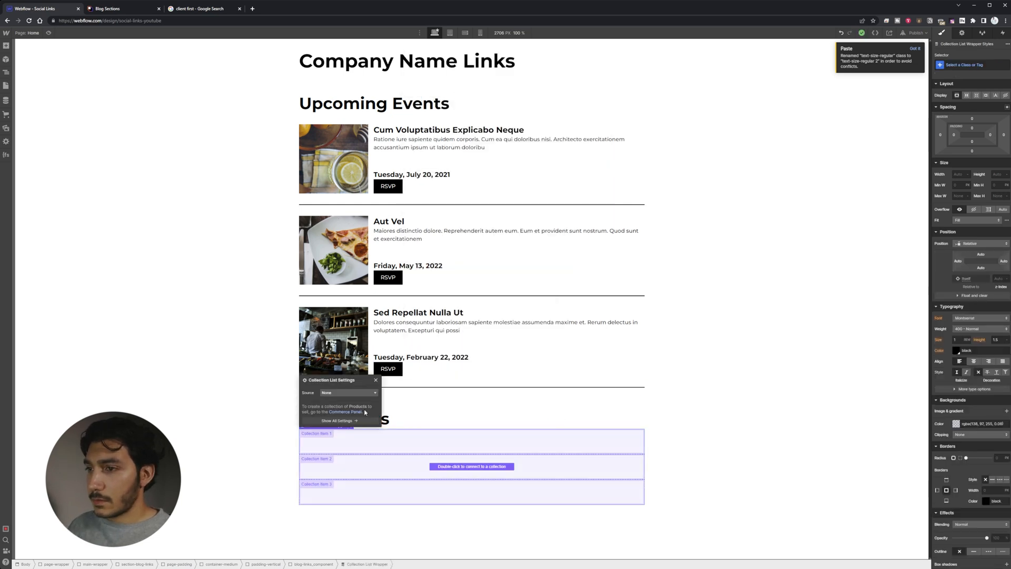
left_click(352, 393)
left_click(352, 422)
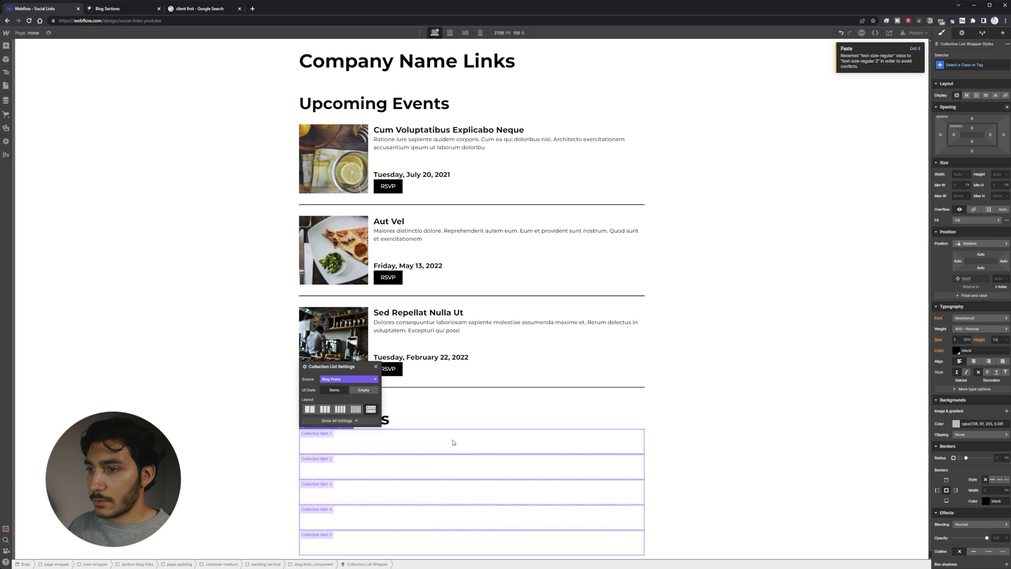
Class the list wrapper and style its items into three columns
left_click(451, 442)
left_click(6, 72)
left_click(963, 66)
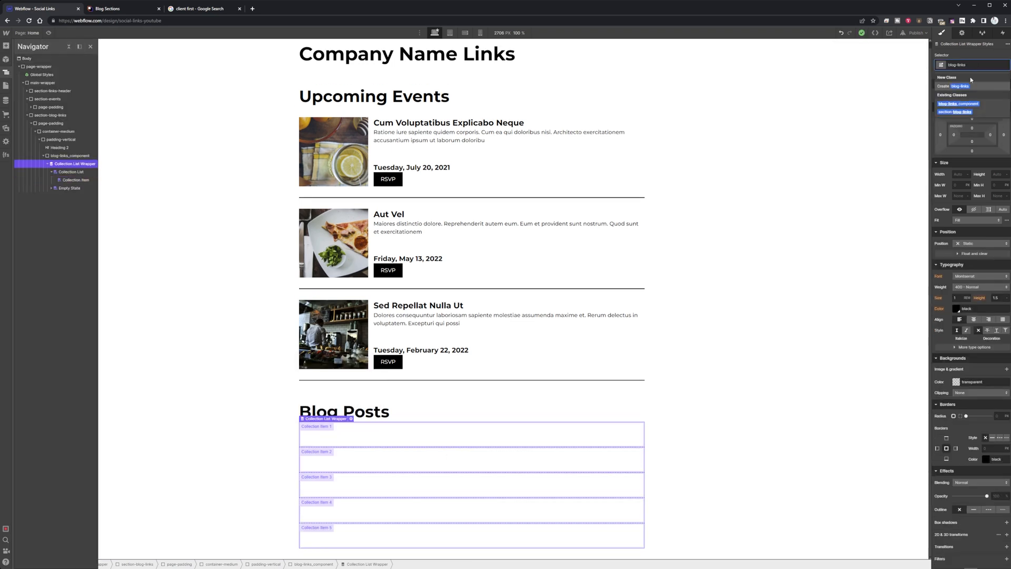
type("bl")
left_click(411, 431)
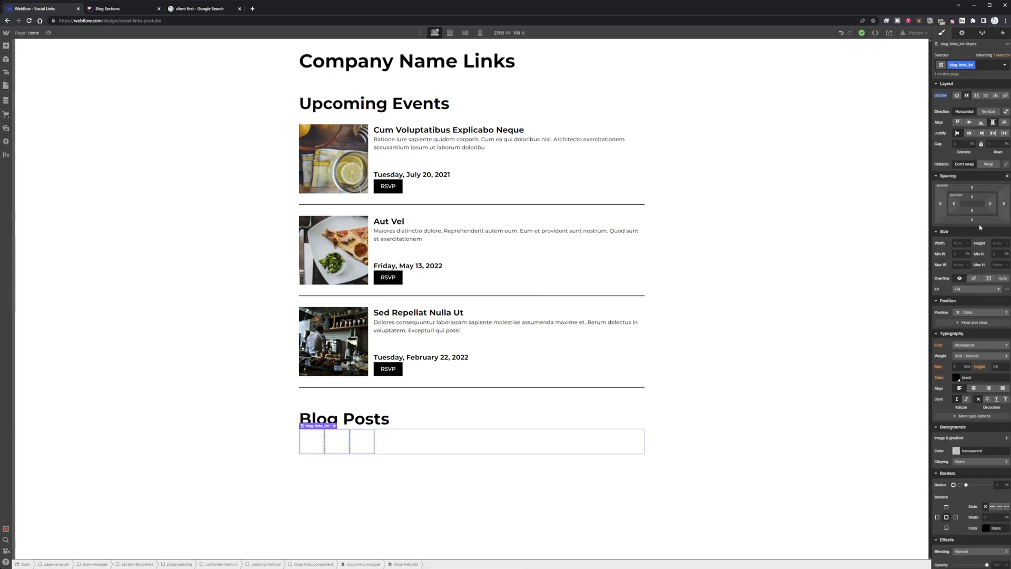
left_click(76, 179)
left_click(973, 96)
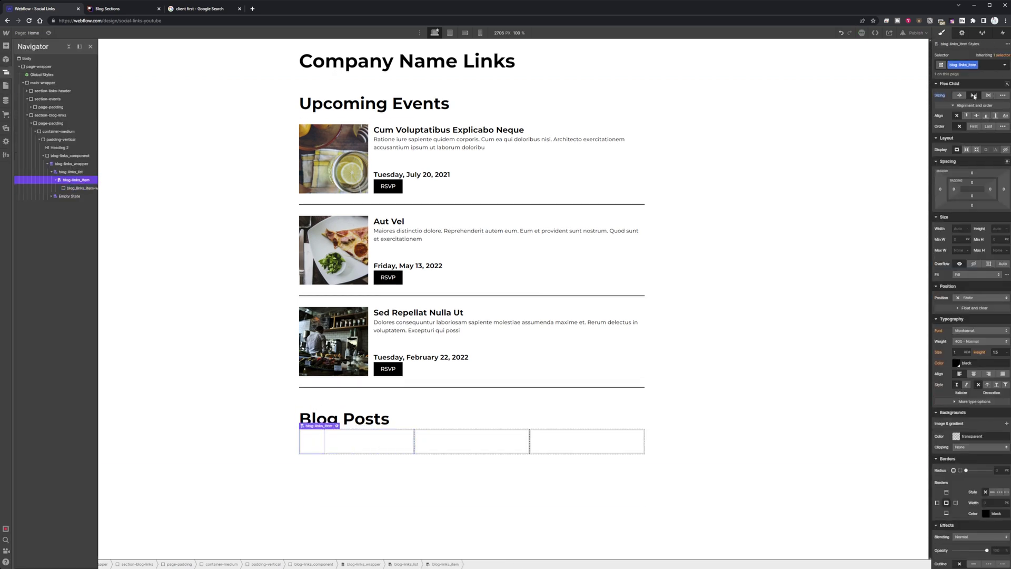
left_click(79, 189)
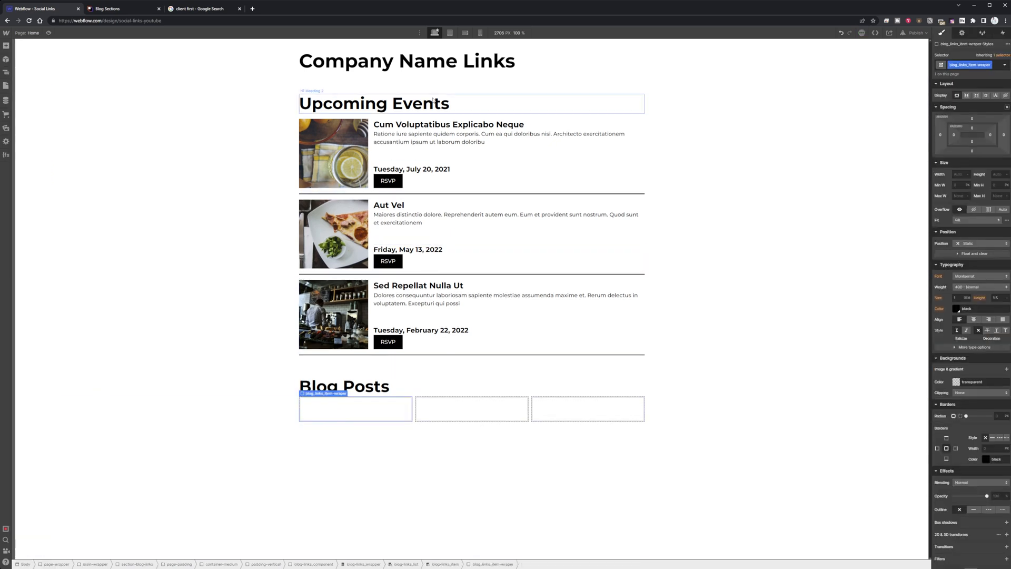
Add a classed image inside each blog item
left_click(978, 65)
type("blog-links_in")
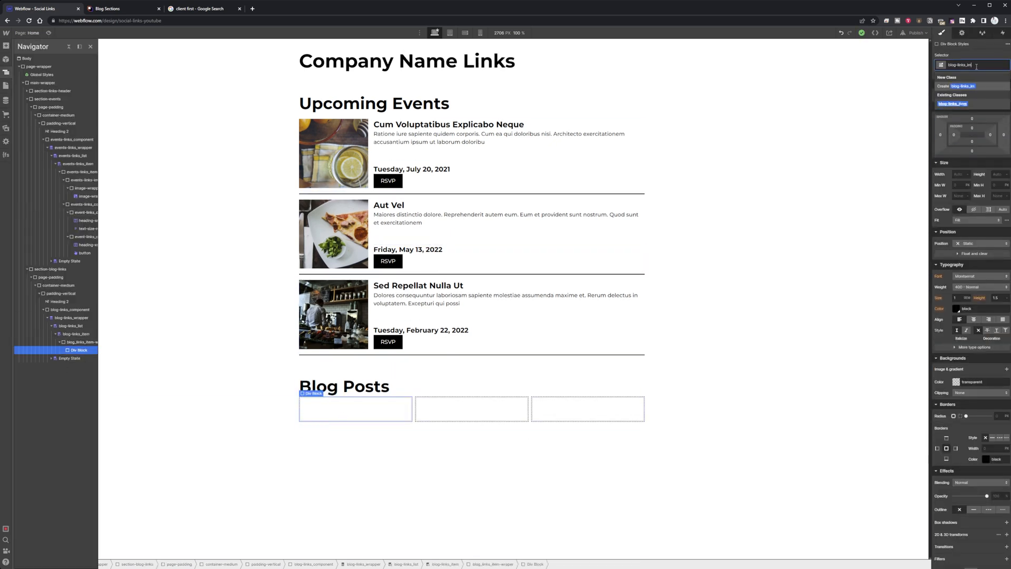
key("Return")
type("img")
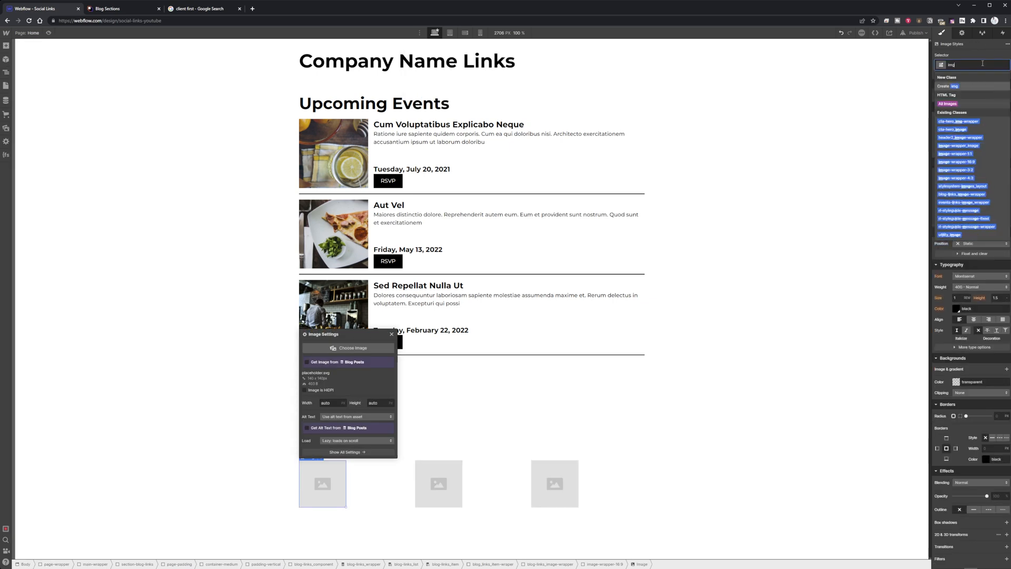
key("Return")
key("z")
left_click(79, 342)
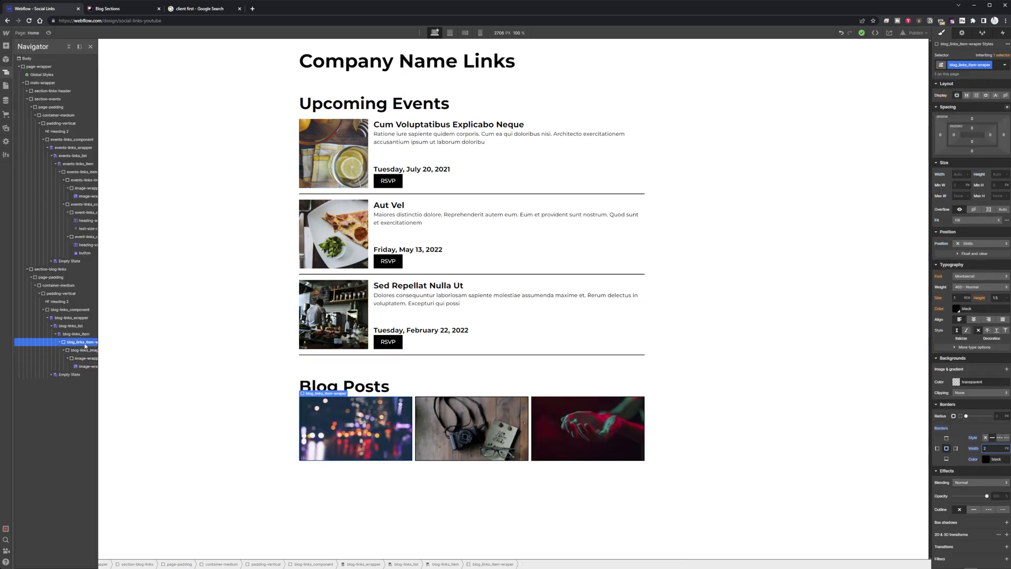
Add a content wrapper with a category tag and 0.5rem padding beneath each image
key("ctrl+v")
left_click(368, 470)
key("ctrl+k")
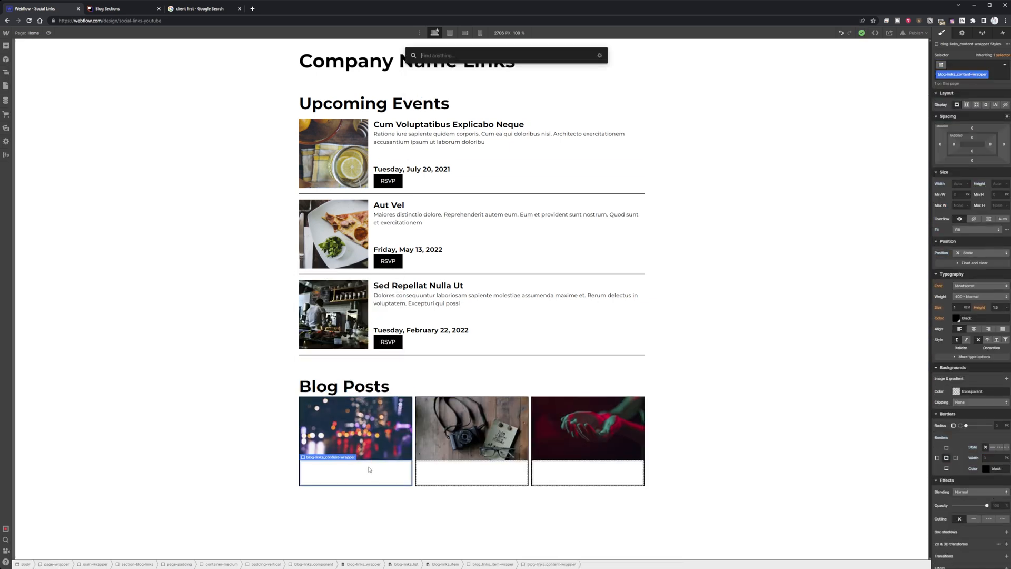
key("Escape")
key("ctrl+k")
key("Return")
left_click(348, 495)
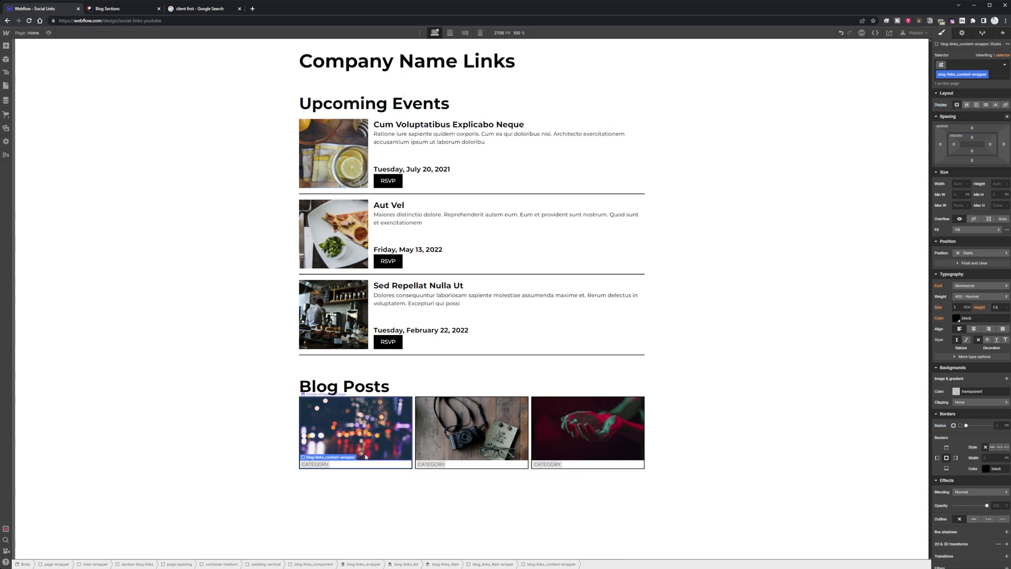
left_click(972, 136, "shift")
type("0.5rem")
key("Return")
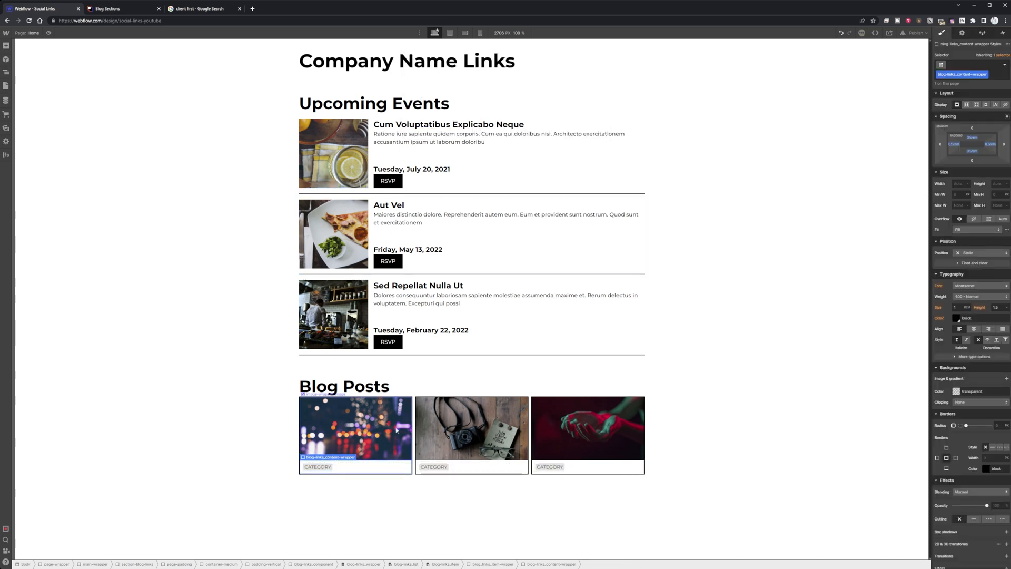
Add a heading bound to Name and a paragraph bound to Post Summary
key("ctrl+k")
key("Return")
left_click(333, 501)
key("ctrl+k")
key("Return")
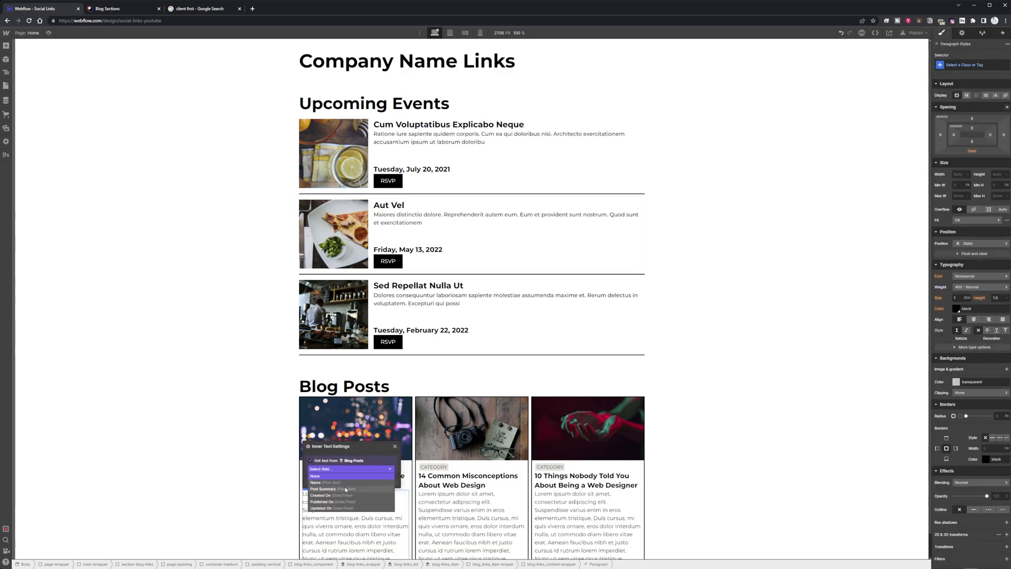
left_click(346, 491)
Add a Read button linking to the post and give the summary the small text style
key("ctrl+k")
key("Return")
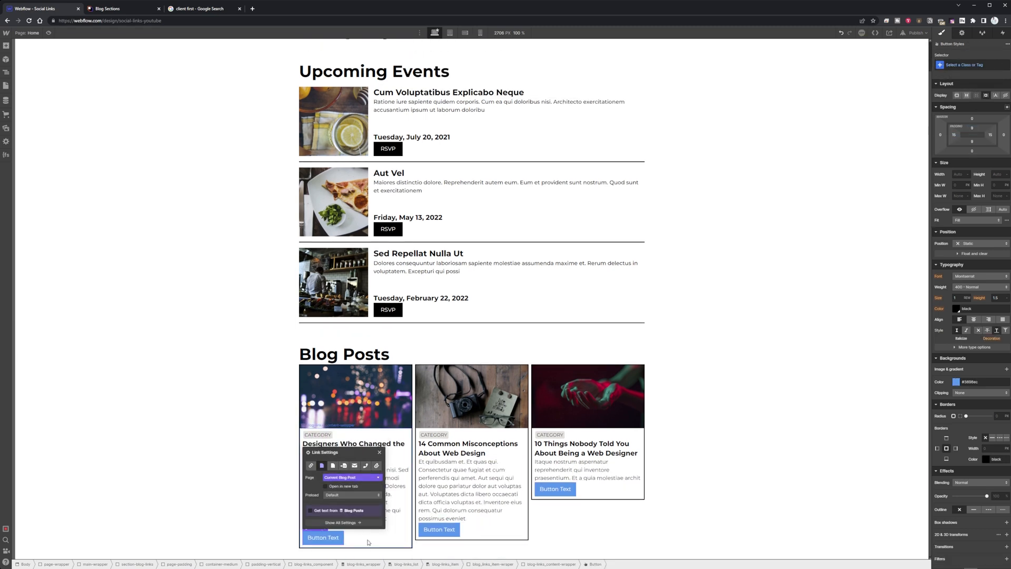
left_click_drag(964, 134, 963, 140)
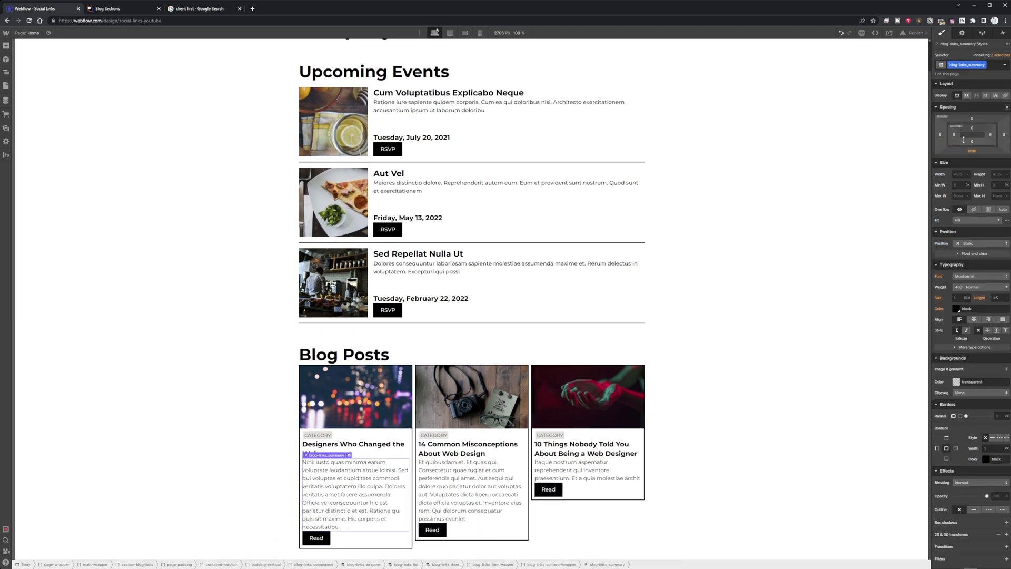
left_click(973, 65)
key("BackSpace")
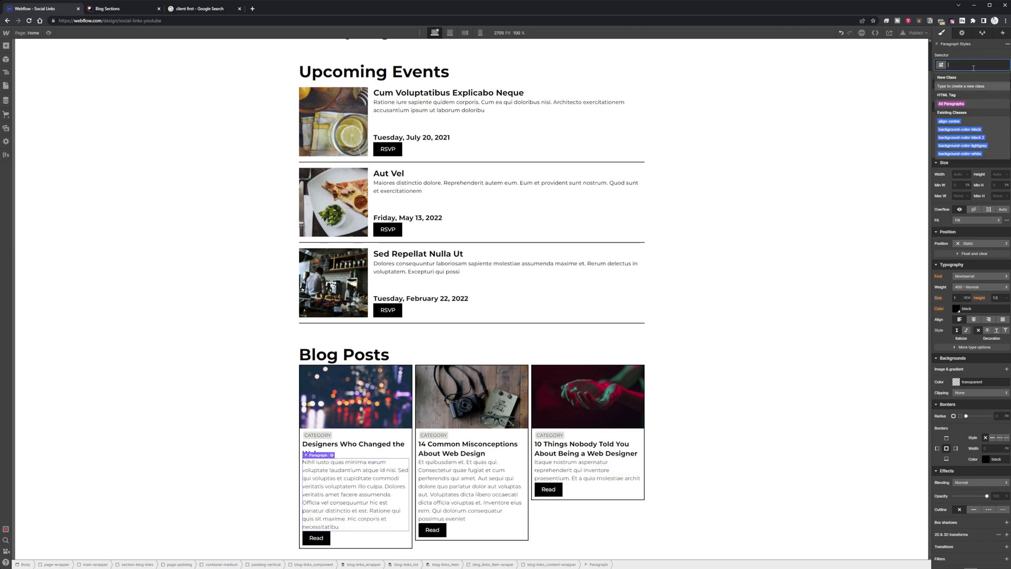
key("ctrl+alt+v")
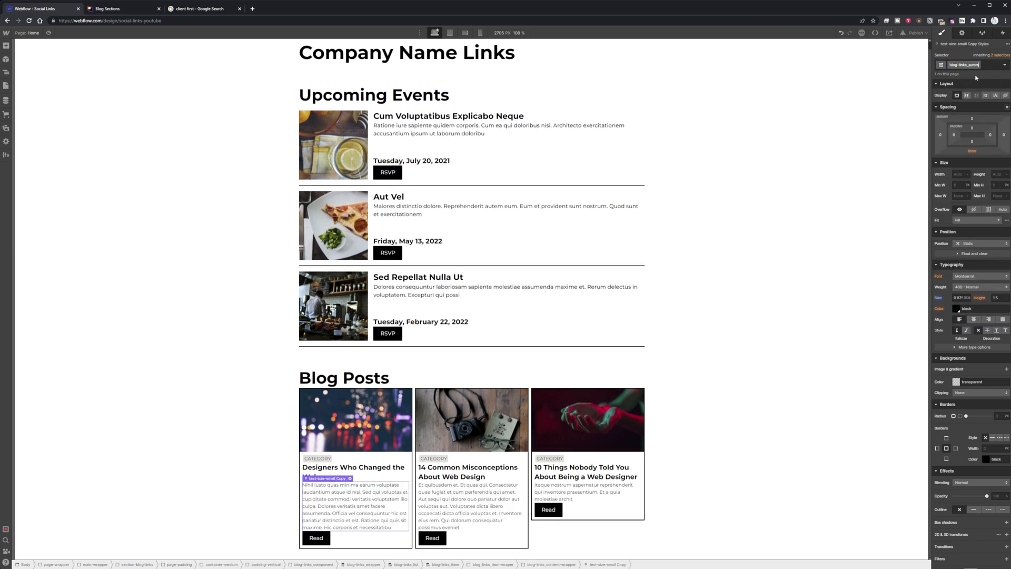
left_click(322, 535)
left_click(445, 564)
Try adding an empty spacer block under the Read button, then undo it
key("z")
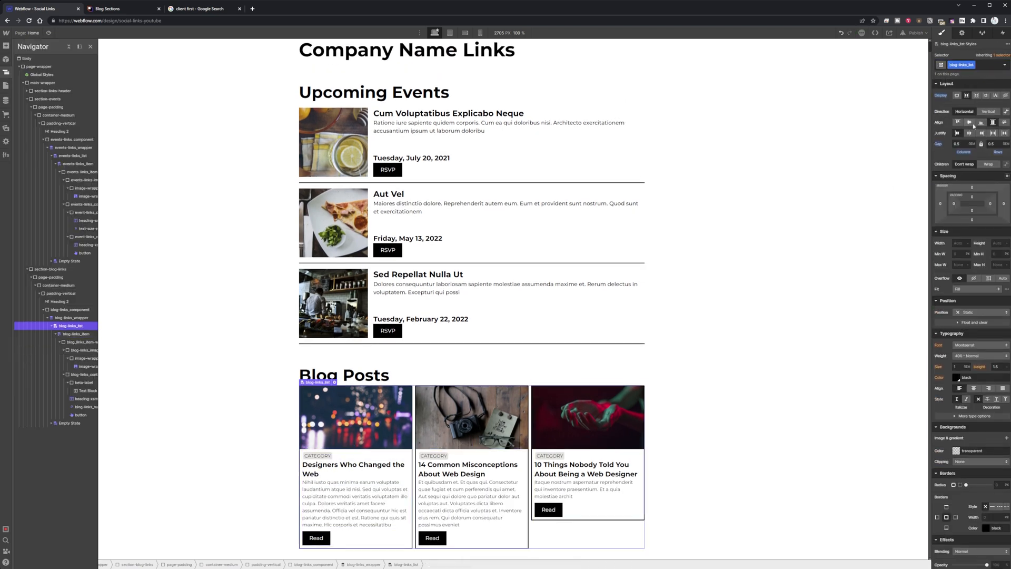
left_click(546, 494)
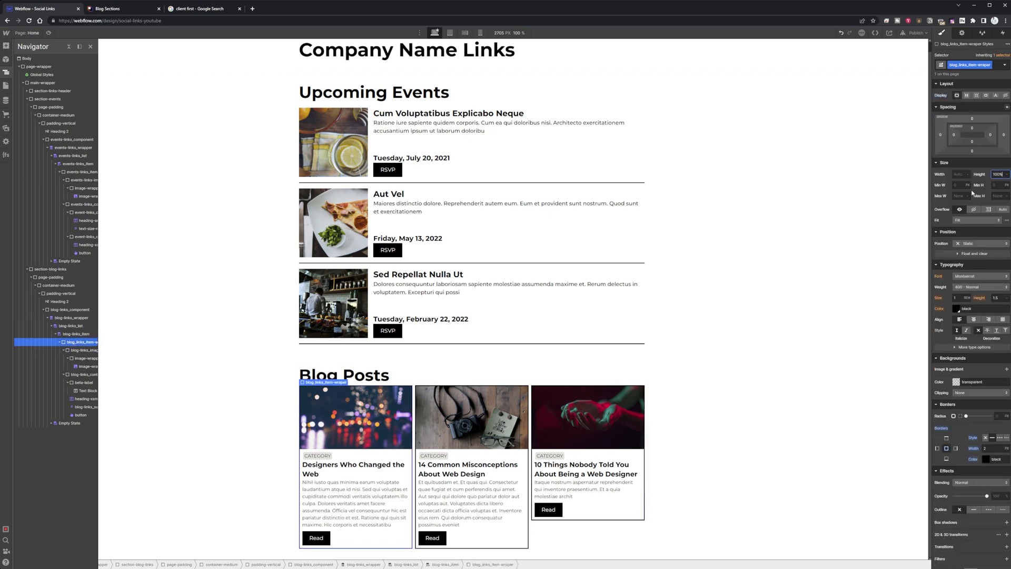
key("z")
left_click(548, 508)
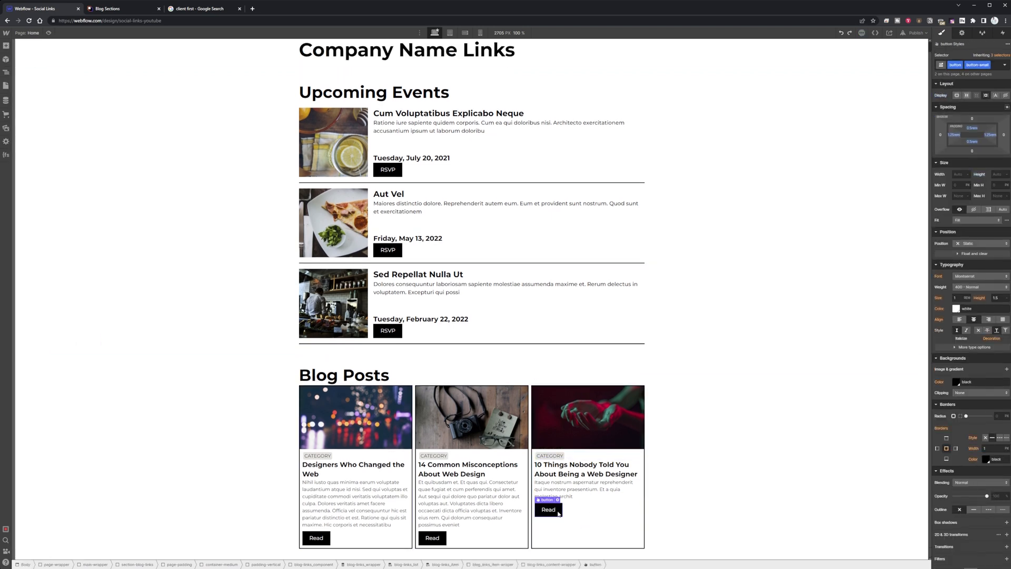
left_click(972, 65)
type("blog-links_button")
key("Escape")
key("z")
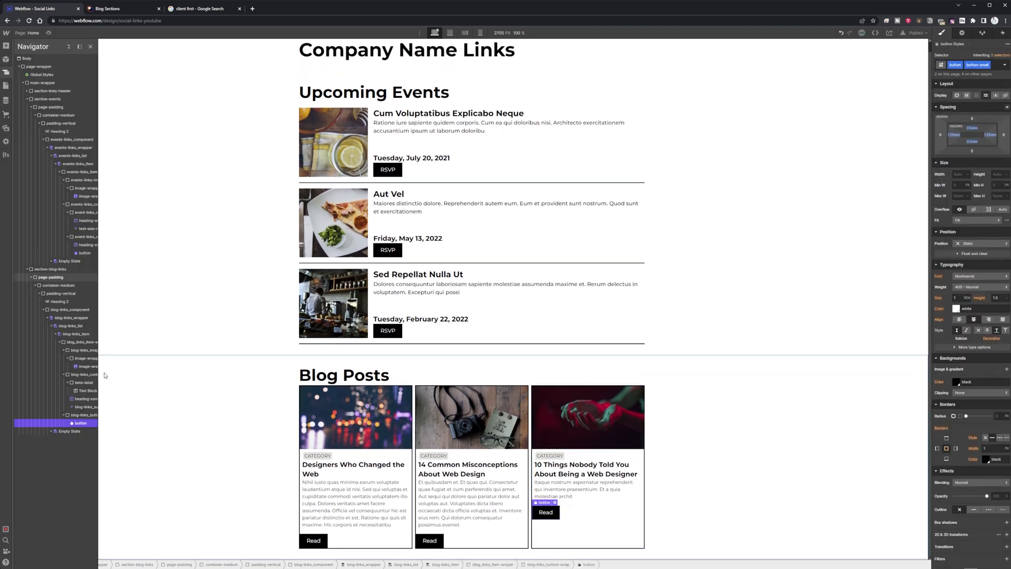
left_click(977, 67)
type("bl")
key("Escape")
key("Delete")
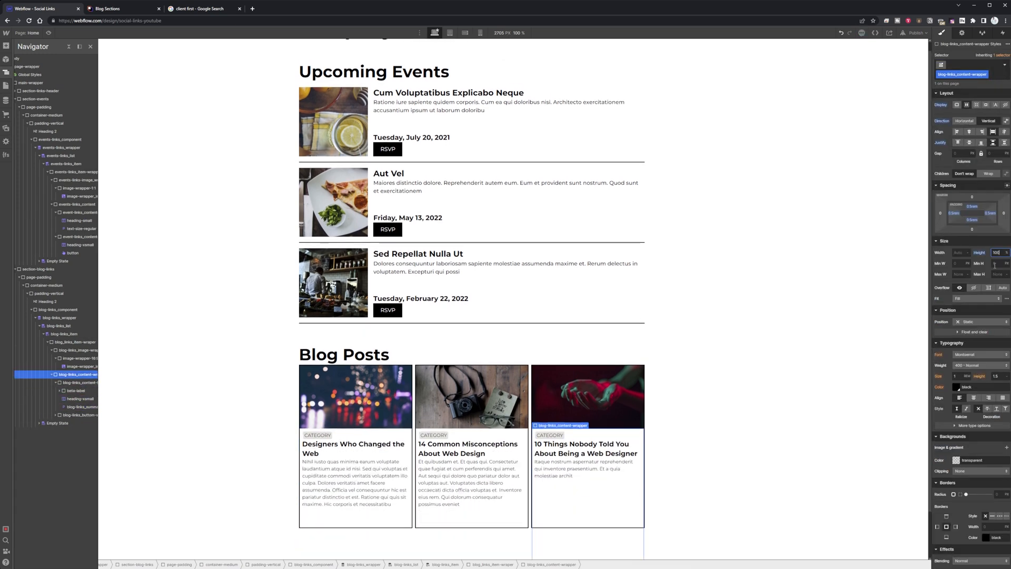
left_click(577, 474)
key("z")
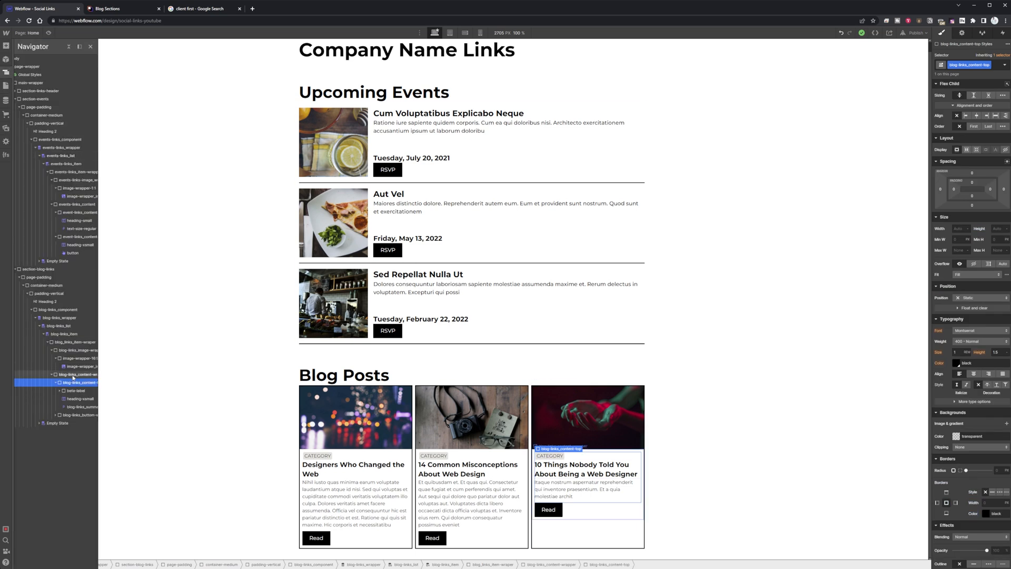
scroll(598, 230, "down", 1)
left_click(65, 424)
key("ctrl+shift+z")
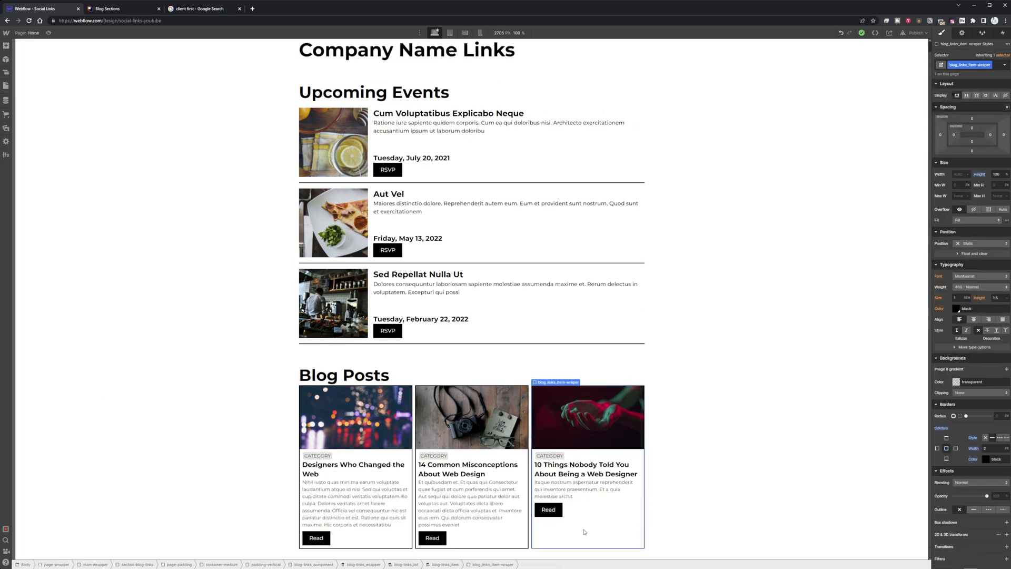
key("ctrl+z")
key("ctrl+z")
Make blog_links_item-wrapper a vertical flex layout
left_click(966, 95)
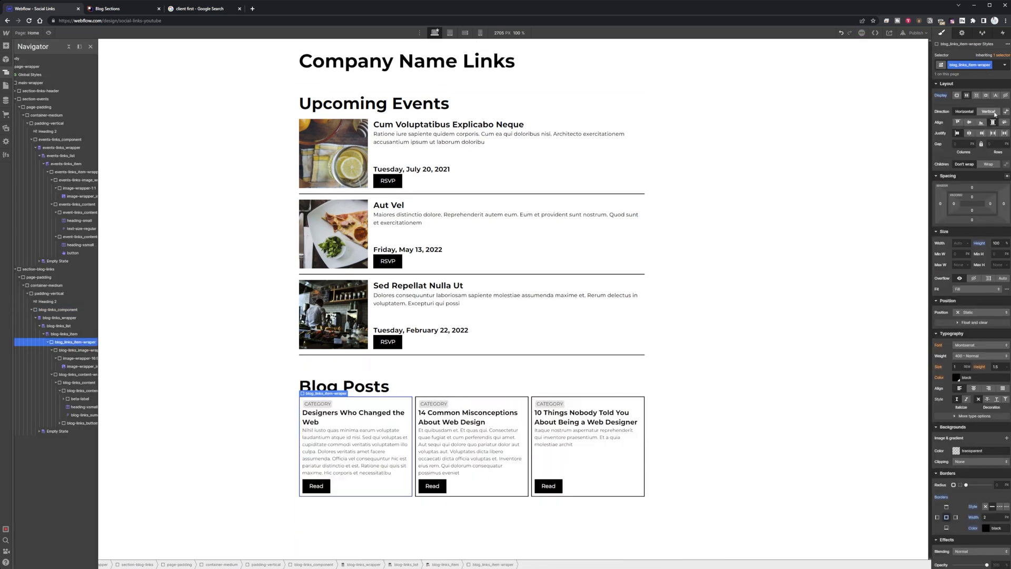
left_click(988, 113)
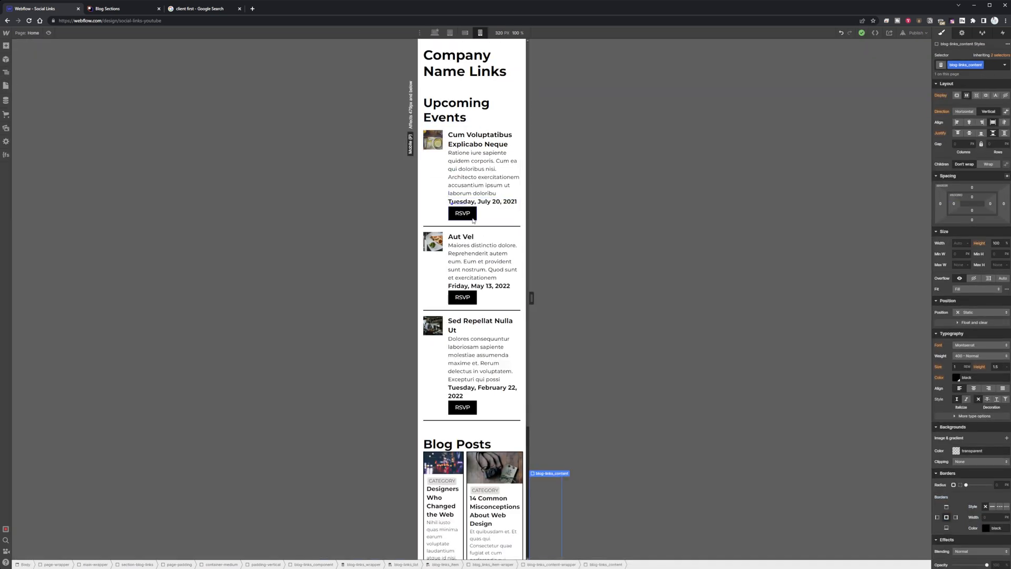
Make event images full-width above the text at phone width and compare with desktop
left_click(434, 140)
key("z")
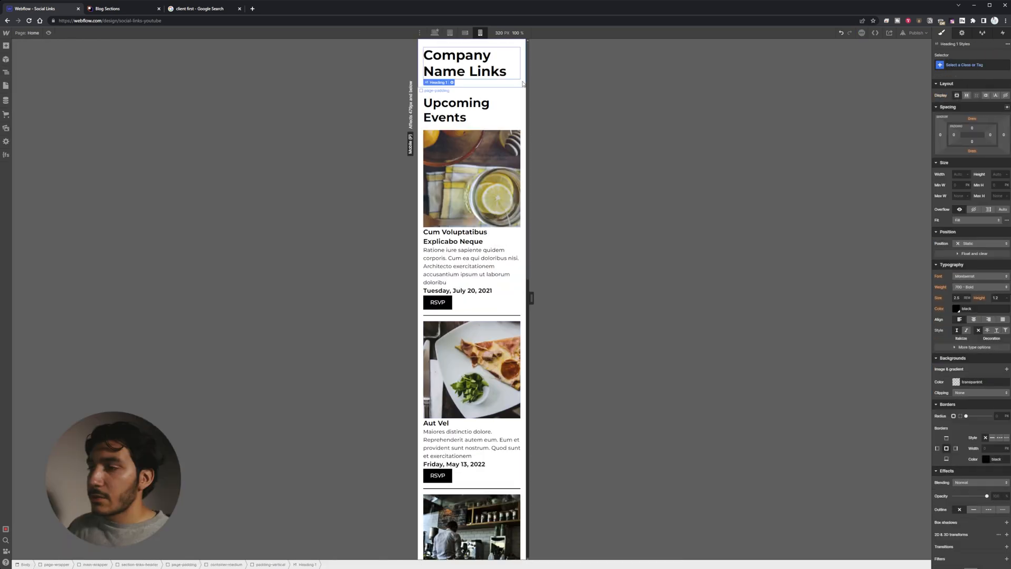
left_click(521, 98)
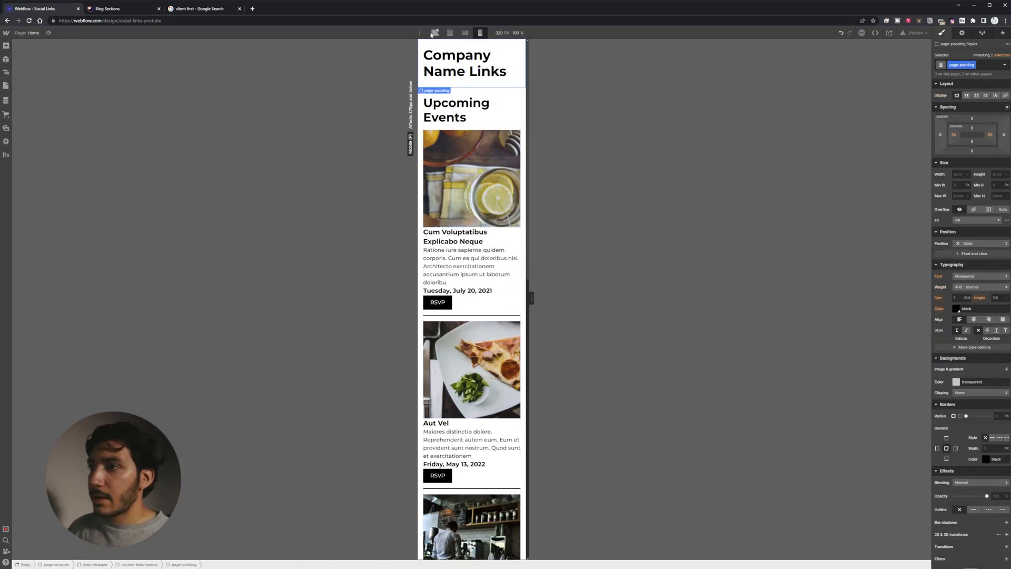
left_click(435, 32)
left_click(481, 32)
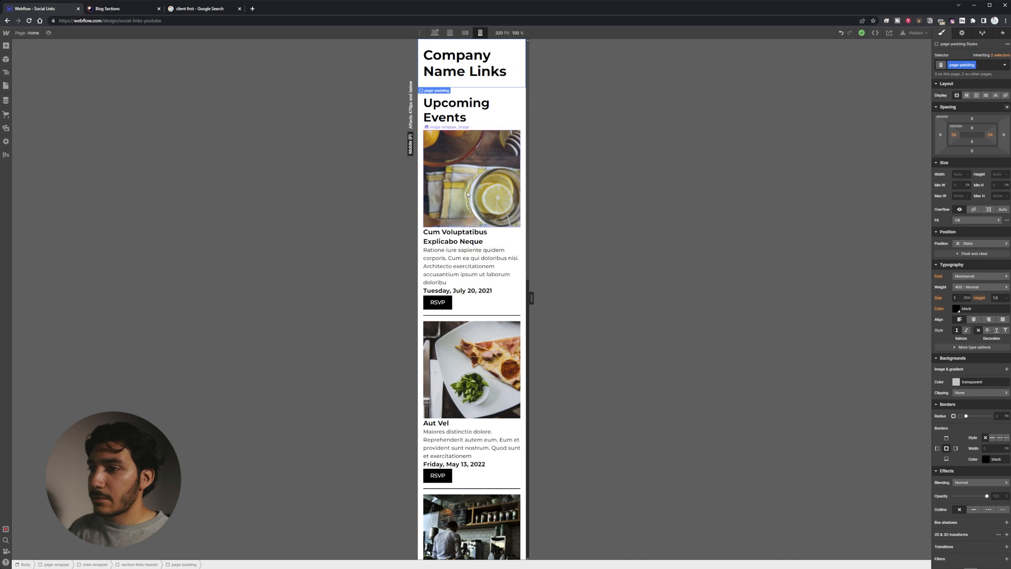
scroll(467, 194, "down", 10)
scroll(466, 238, "down", 3)
scroll(462, 301, "up", 8)
scroll(455, 339, "up", 5)
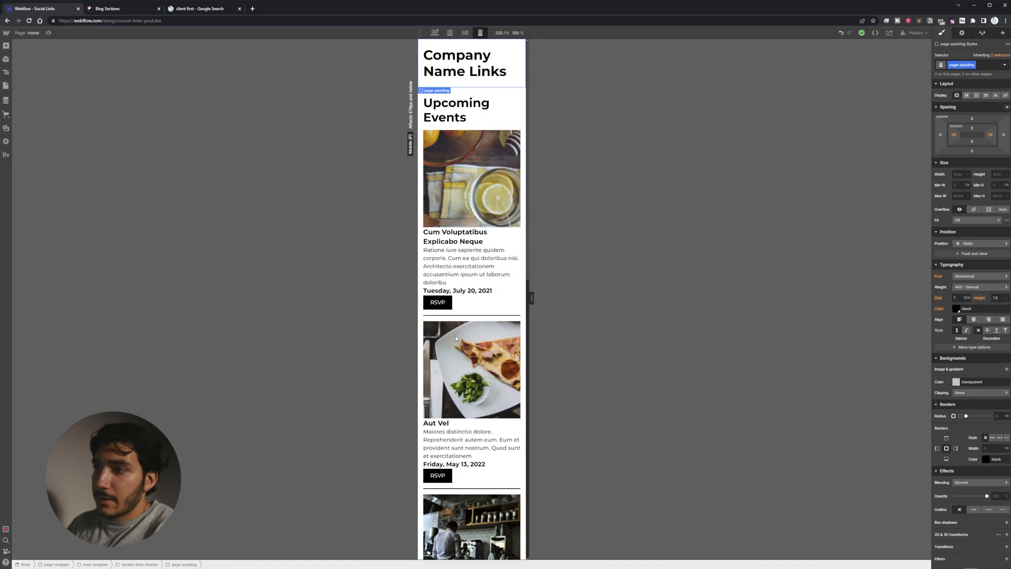
Publish the site to its webflow.io domain
left_click(918, 34)
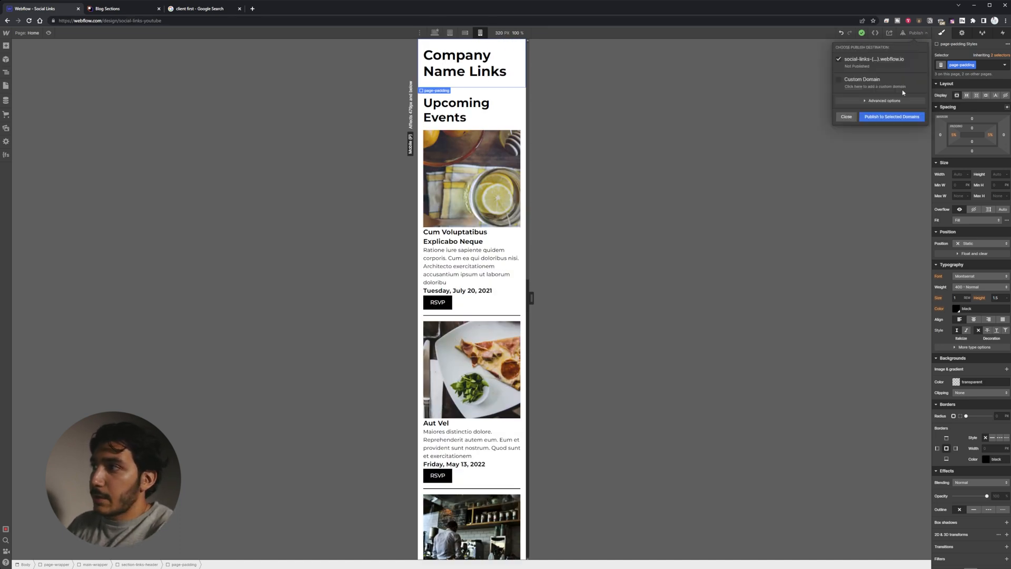
left_click(888, 118)
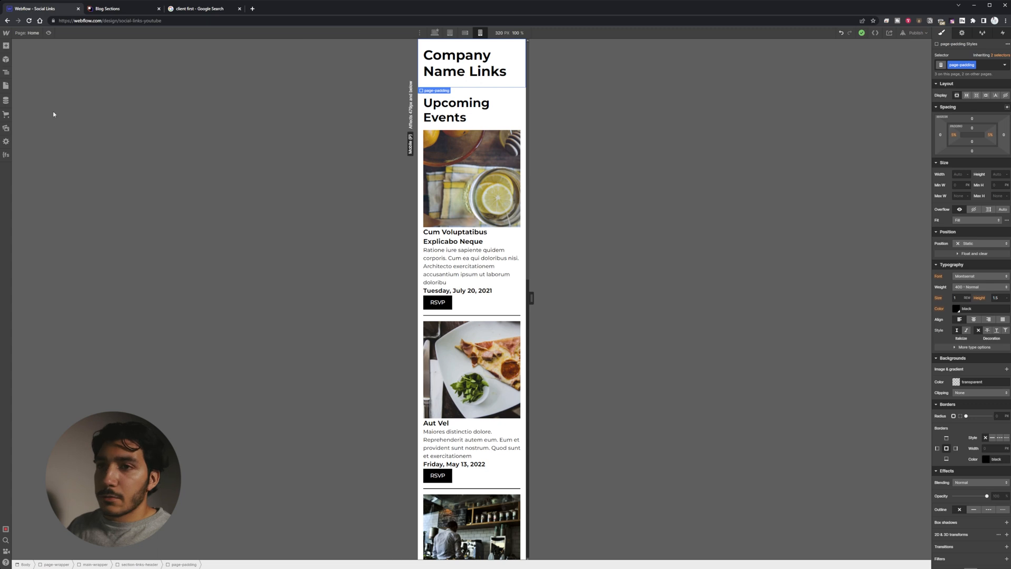
Browse the CMS and Ecommerce panels, cancel the store prompt, and return to desktop width
left_click(6, 101)
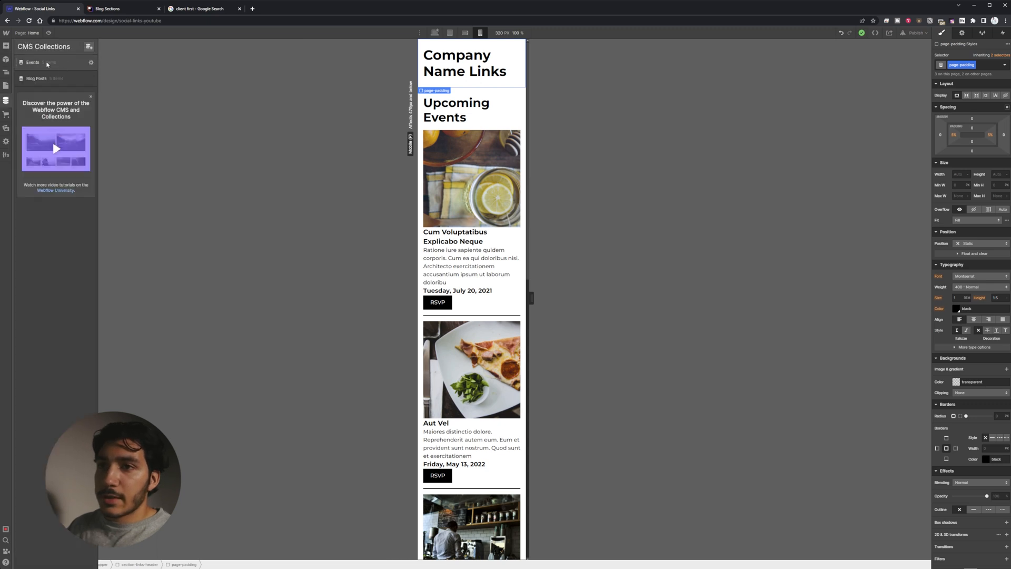
left_click(6, 114)
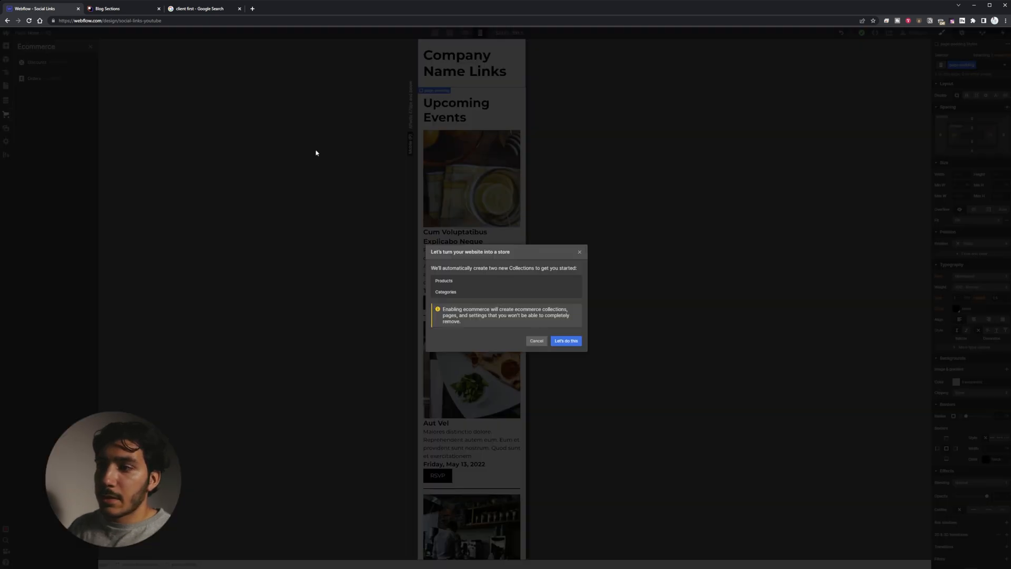
left_click(528, 341)
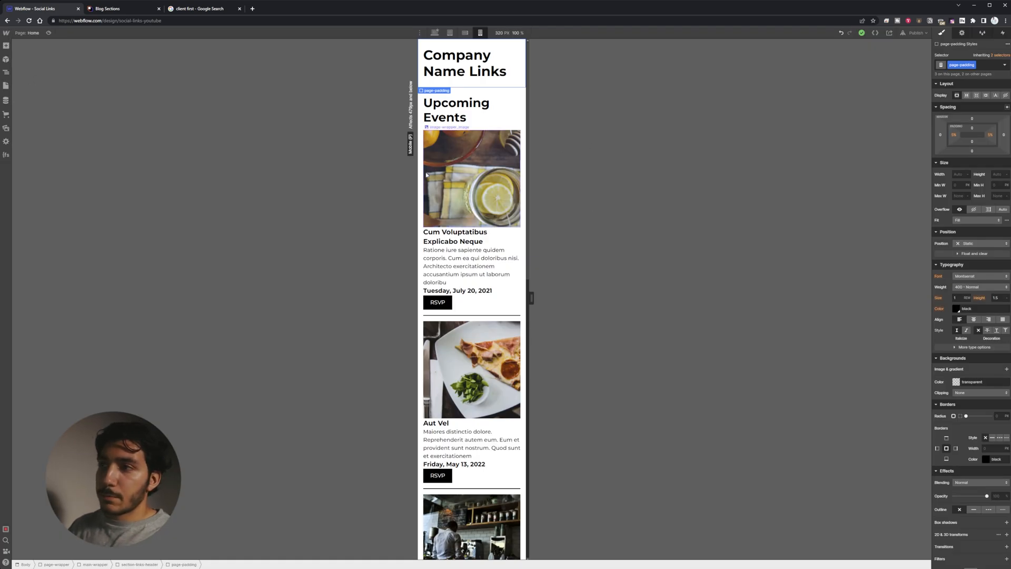
left_click(437, 33)
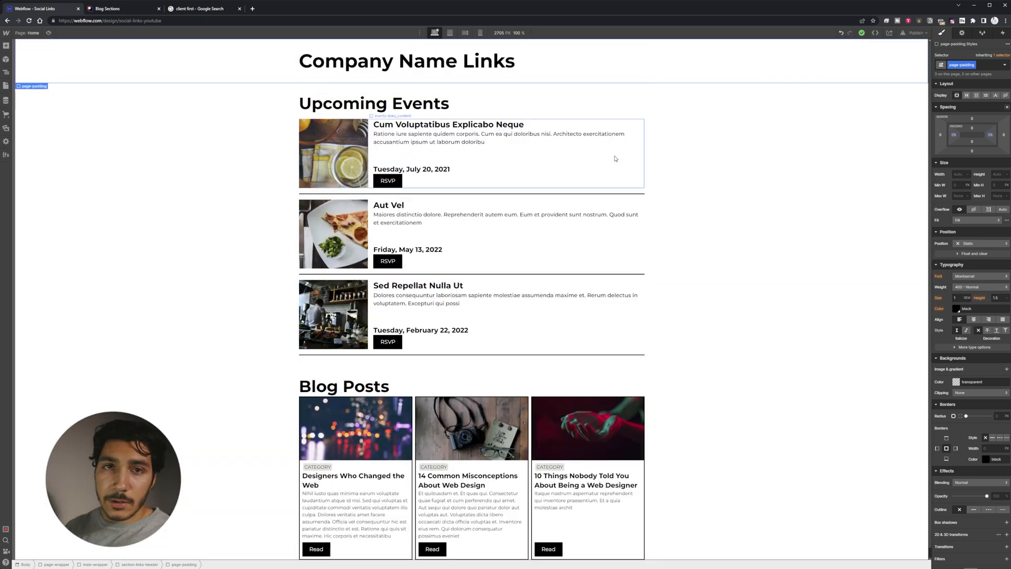